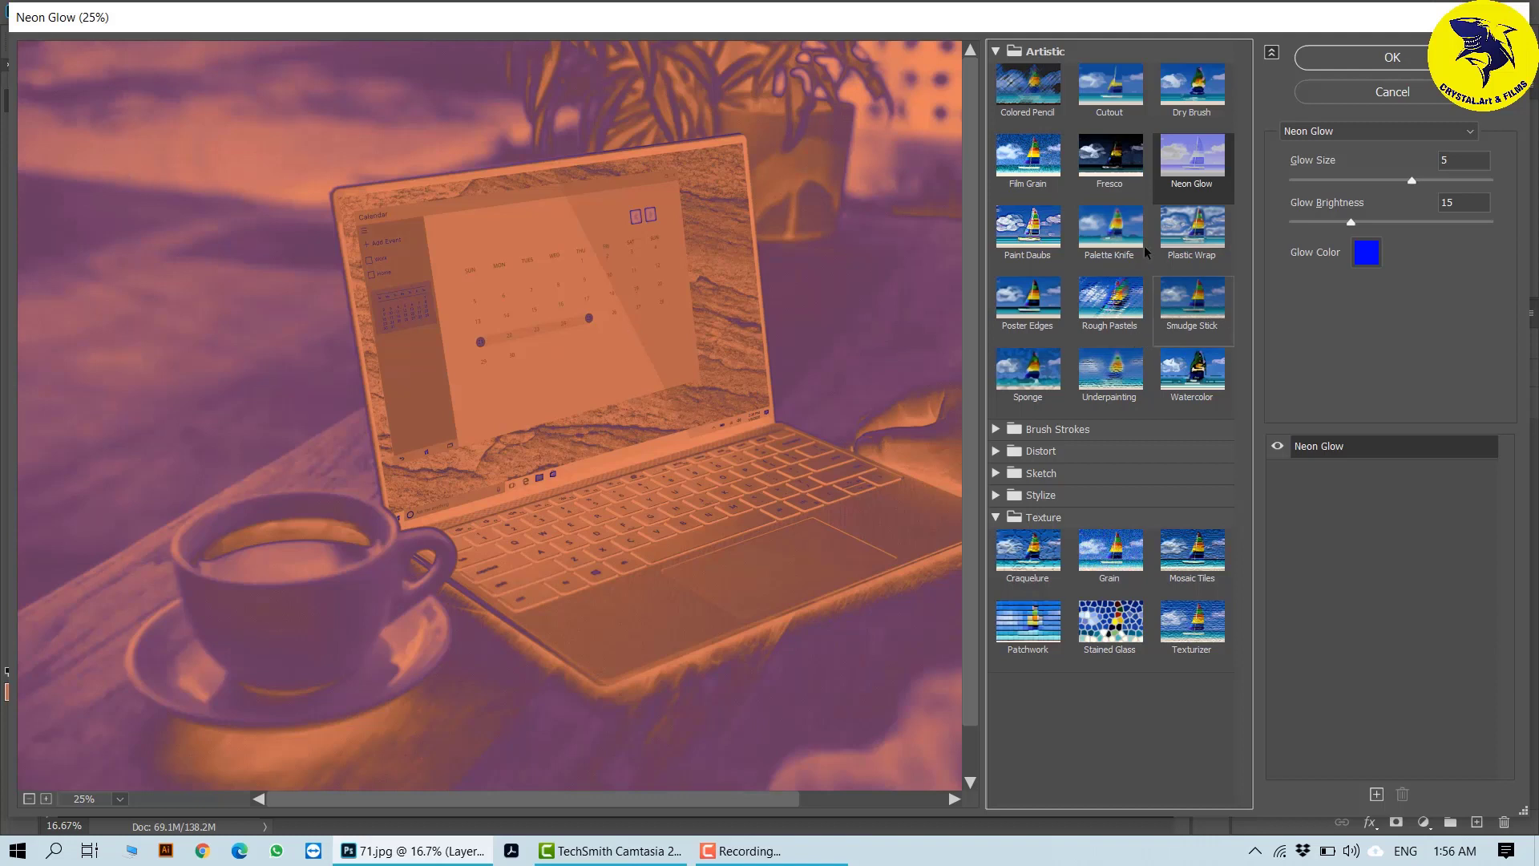
# - Preview the Sponge effect in the Filter Gallery and accept the gallery settings for Layer 1
pyautogui.click(1035, 373)
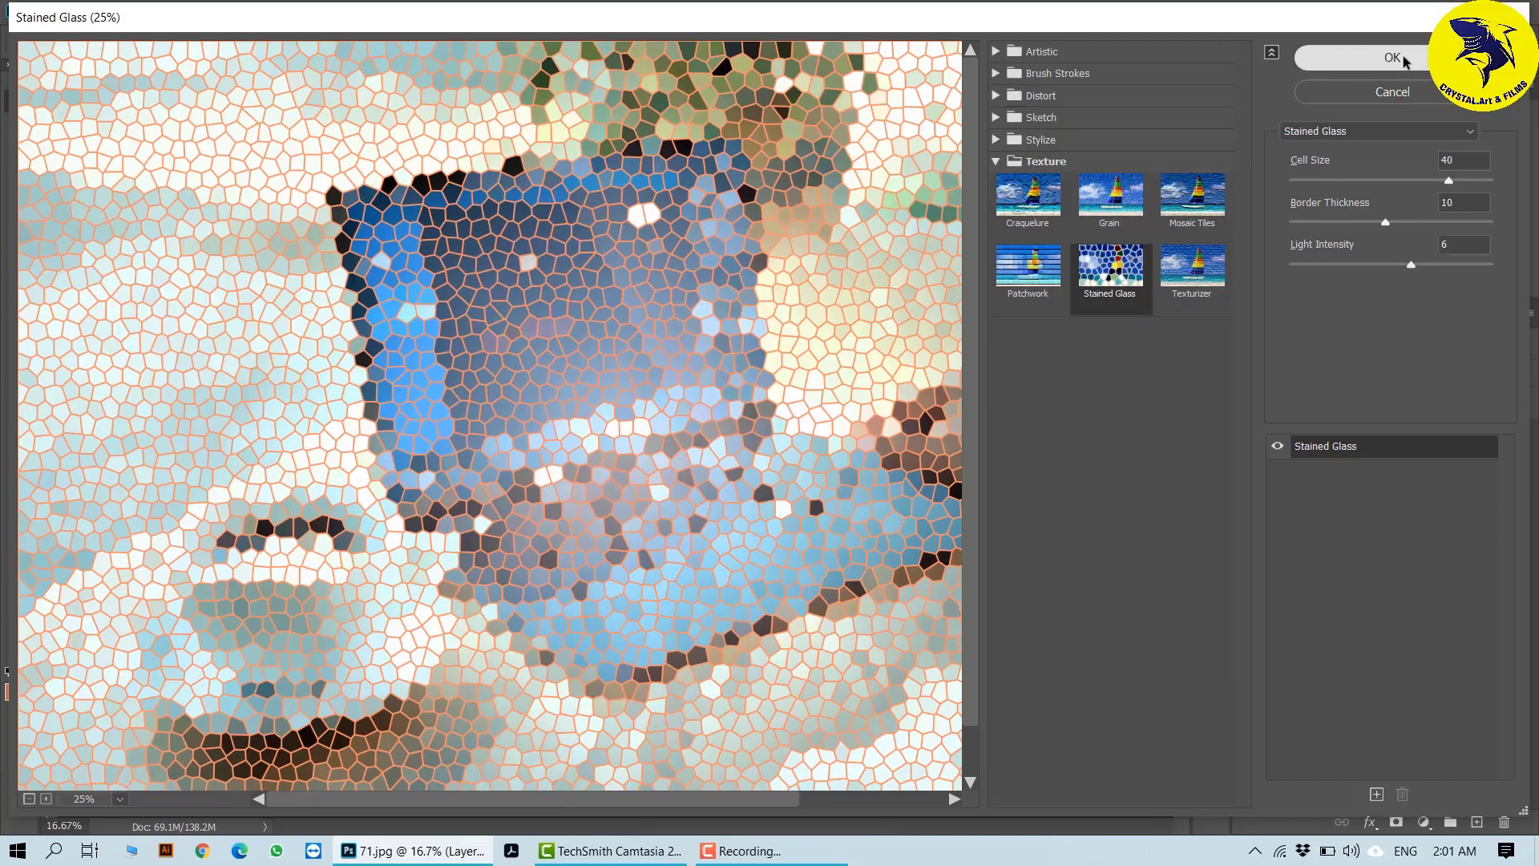
pyautogui.click(1403, 55)
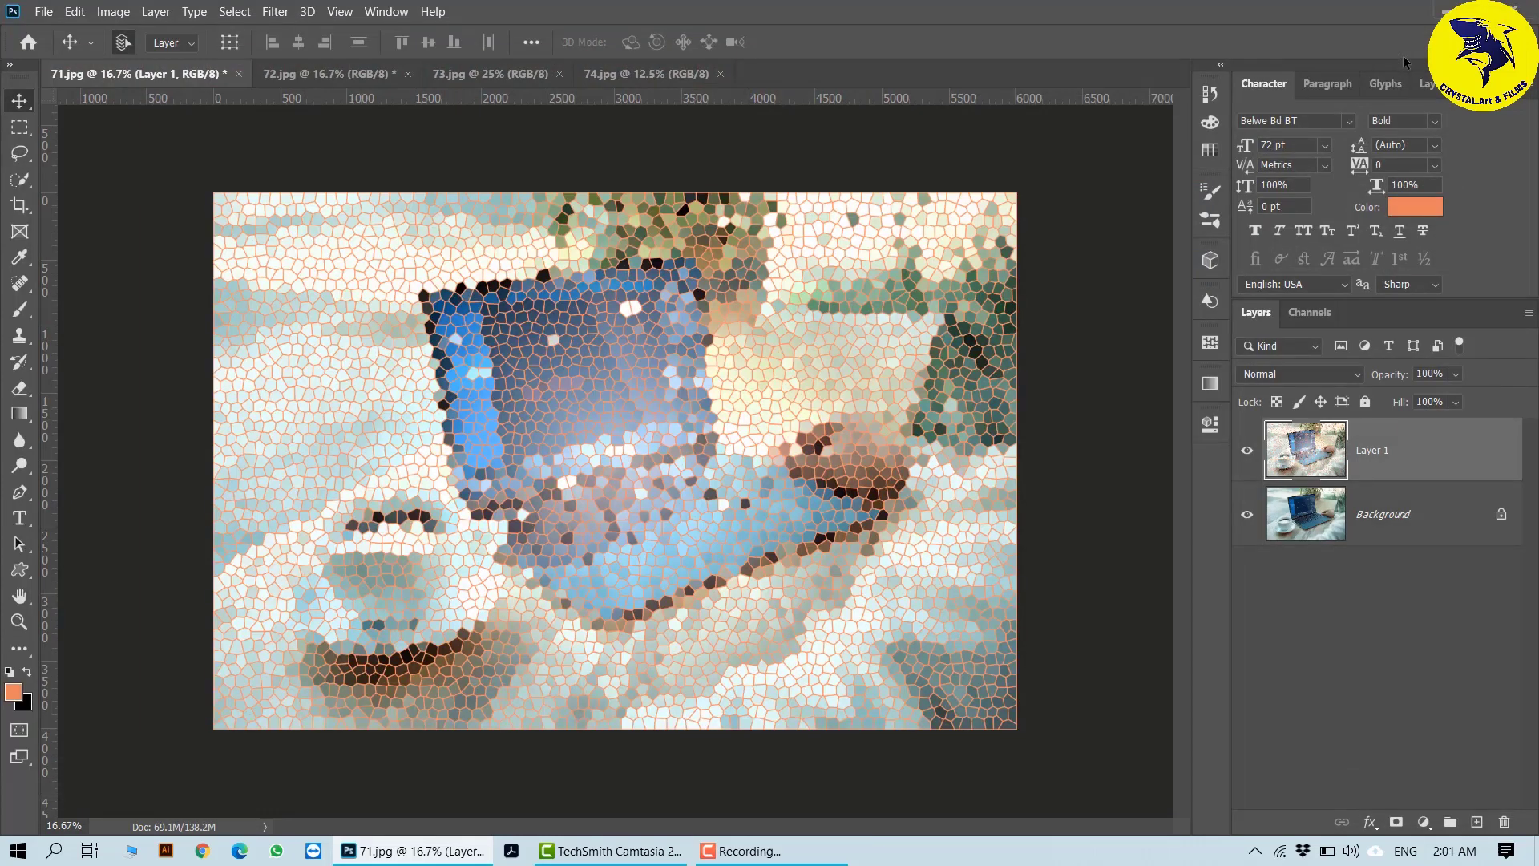
# - Compare the filtered Layer 1 with the original by toggling its visibility, and inspect the two layers in 71.jpg
pyautogui.click(1247, 452)
pyautogui.click(1248, 452)
pyautogui.click(1247, 453)
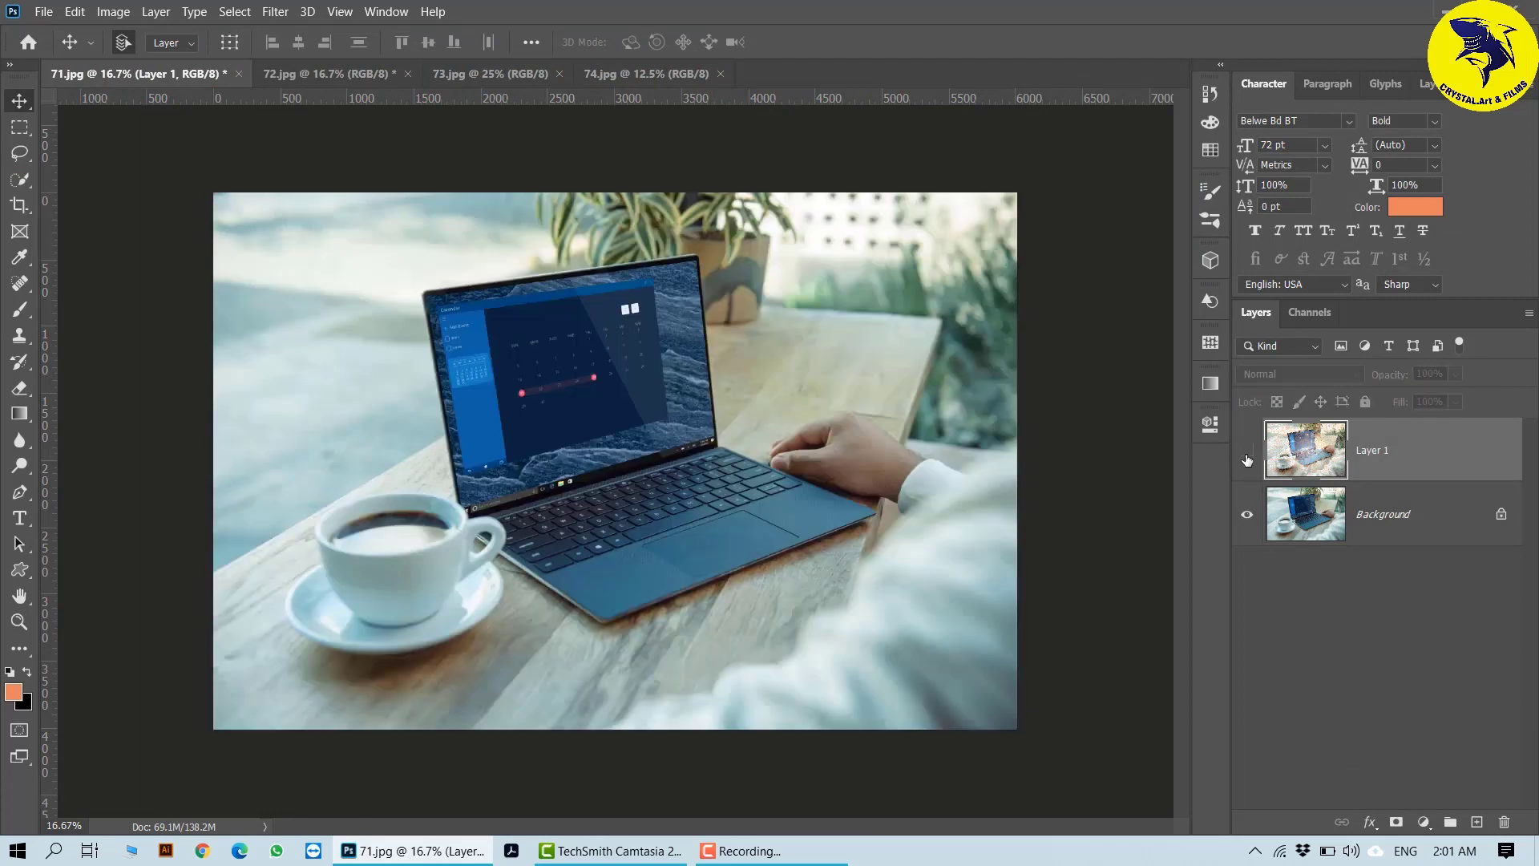
pyautogui.click(1248, 455)
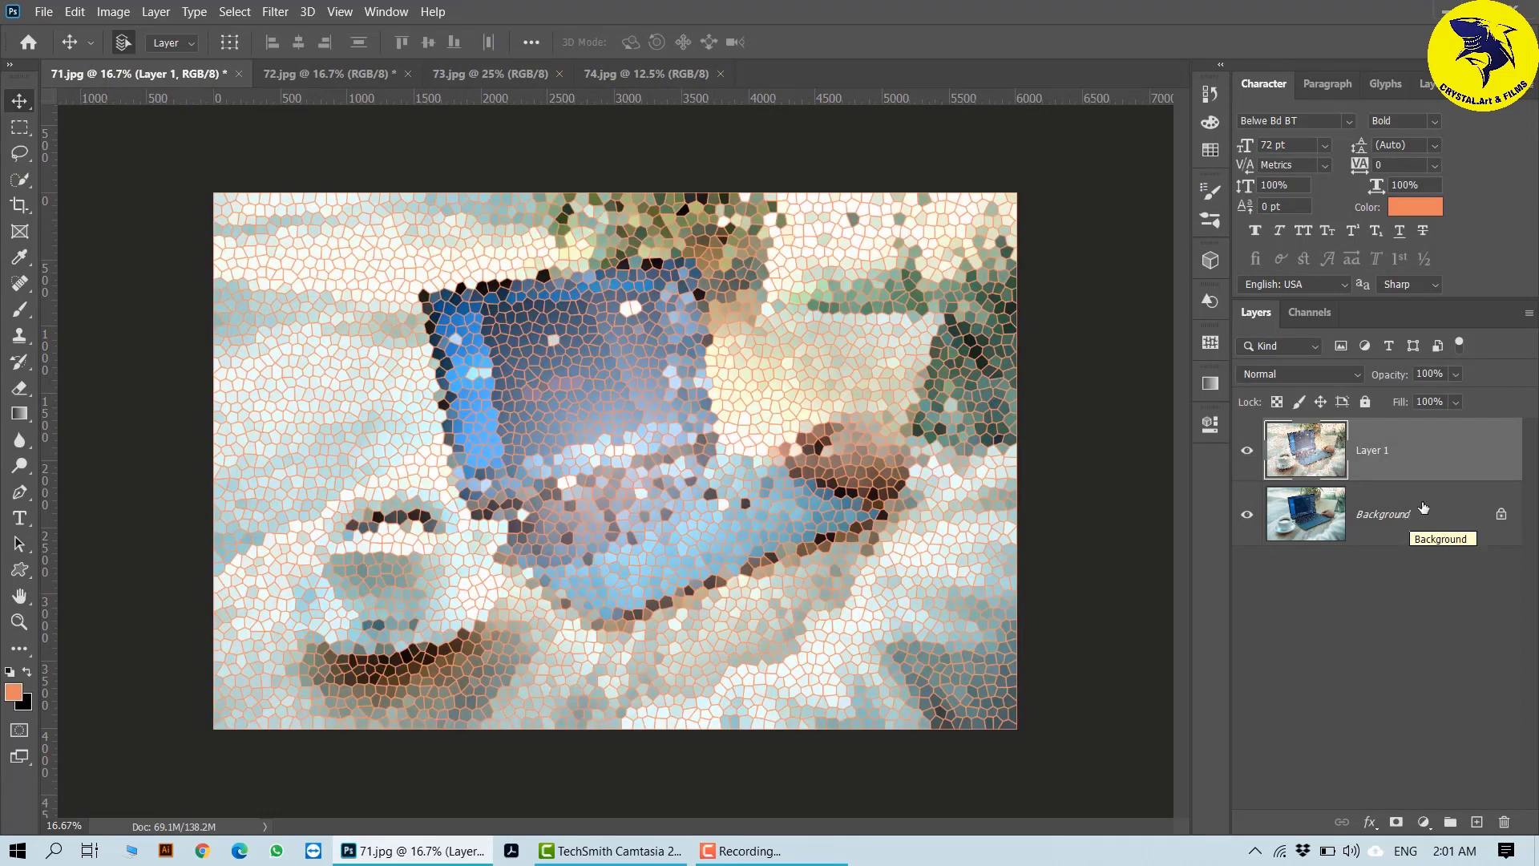
pyautogui.click(1370, 526)
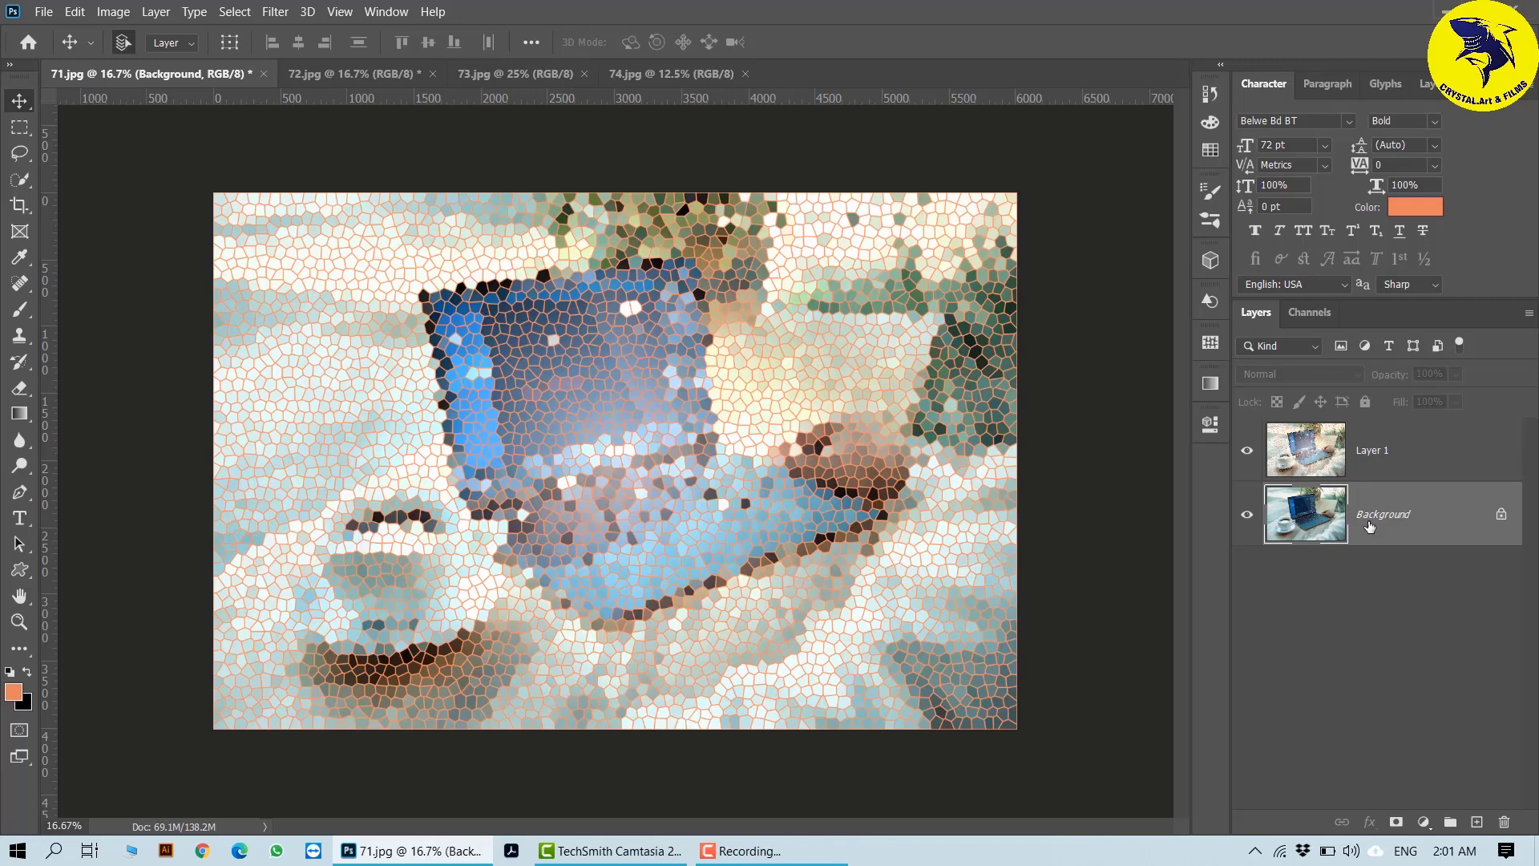
pyautogui.click(1429, 463)
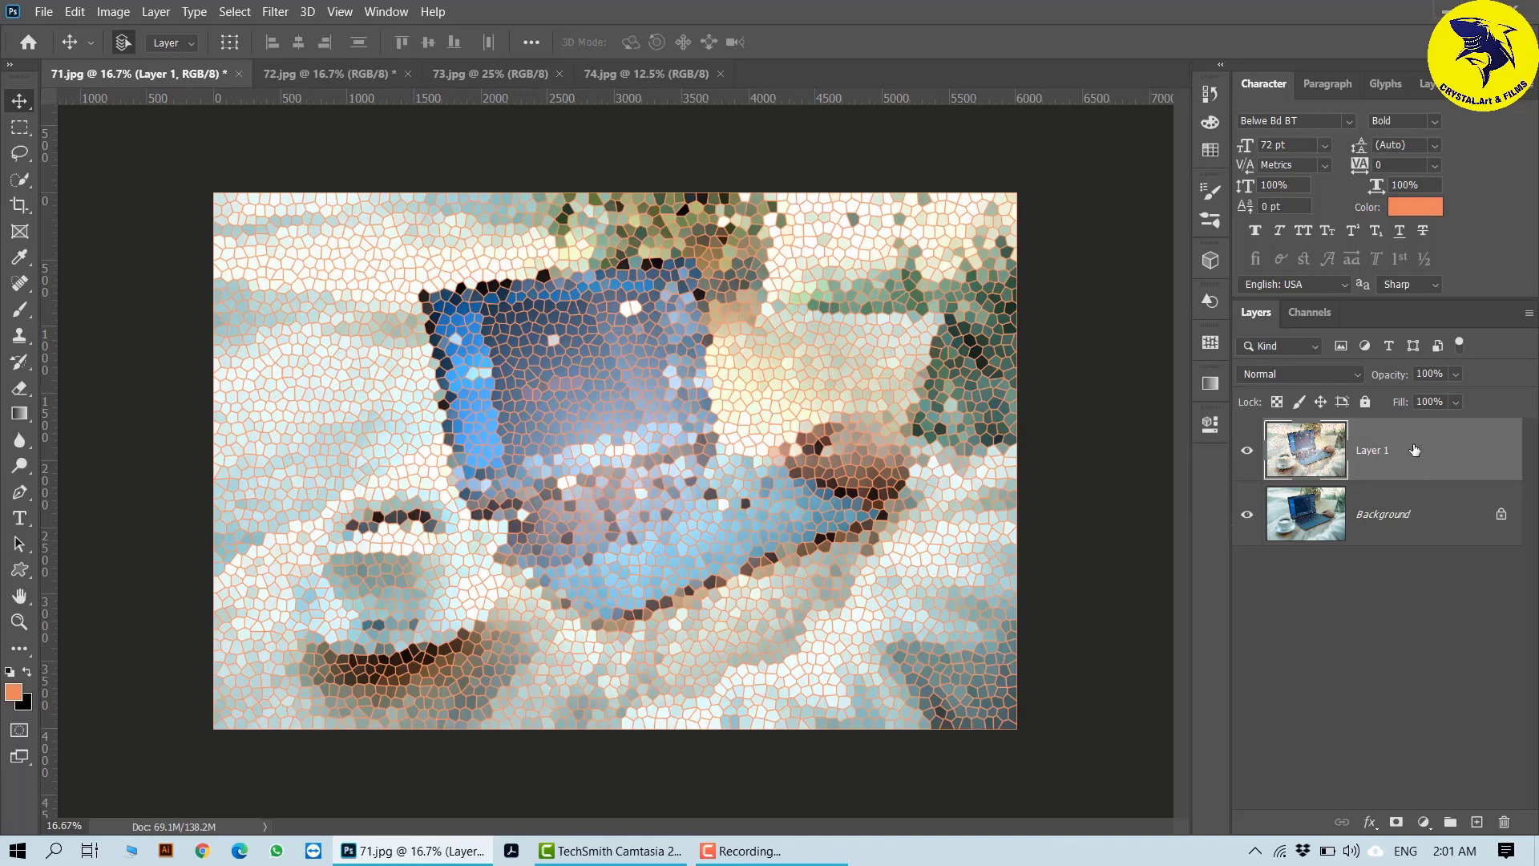
# - Switch to 73.jpg and duplicate its Background layer
pyautogui.click(320, 73)
pyautogui.click(474, 75)
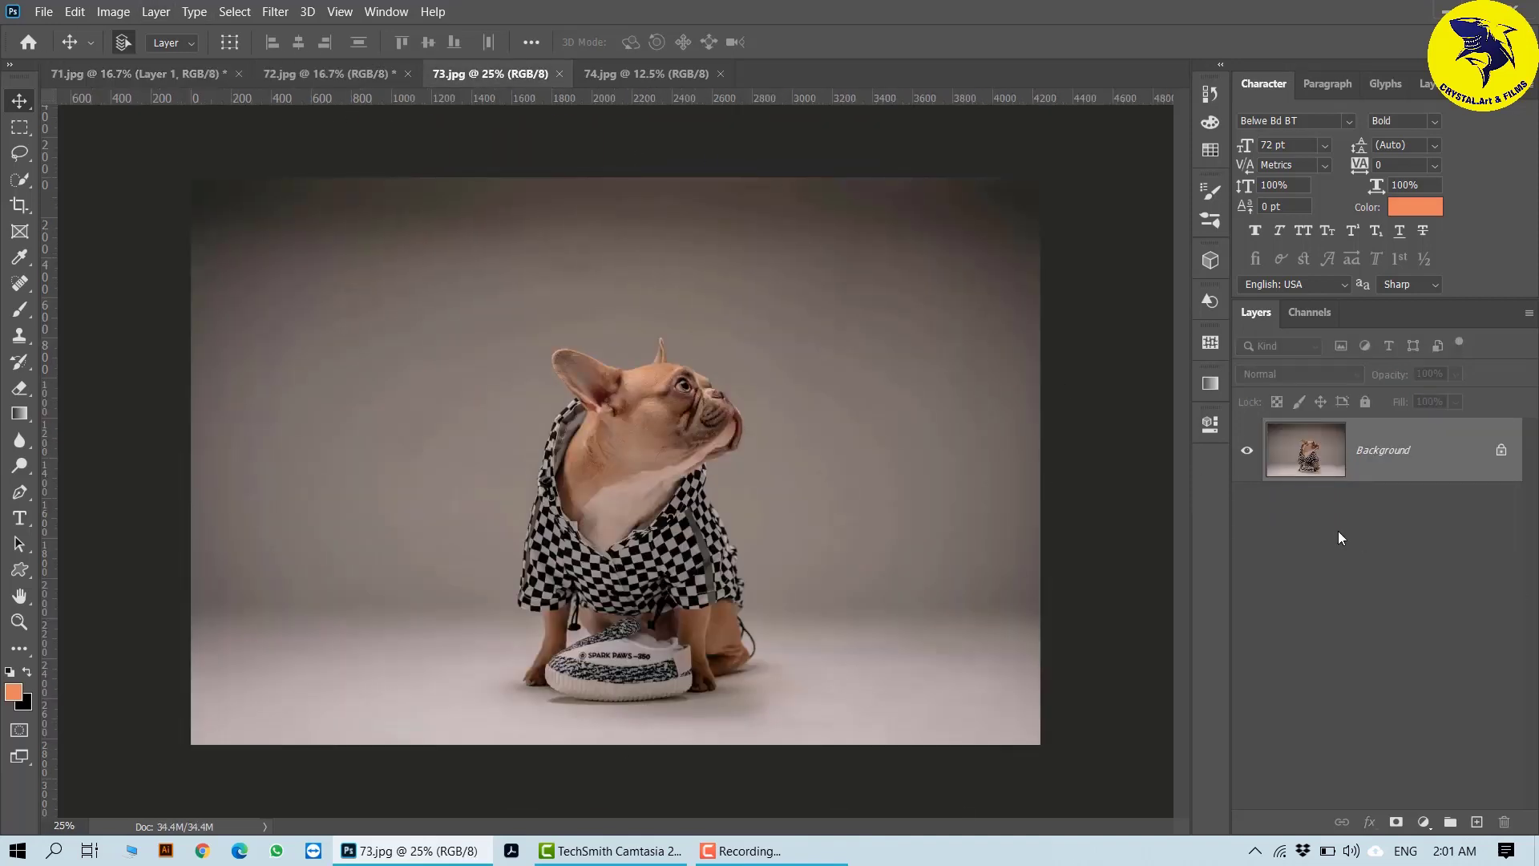
pyautogui.hotkey('ctrl', 'j')
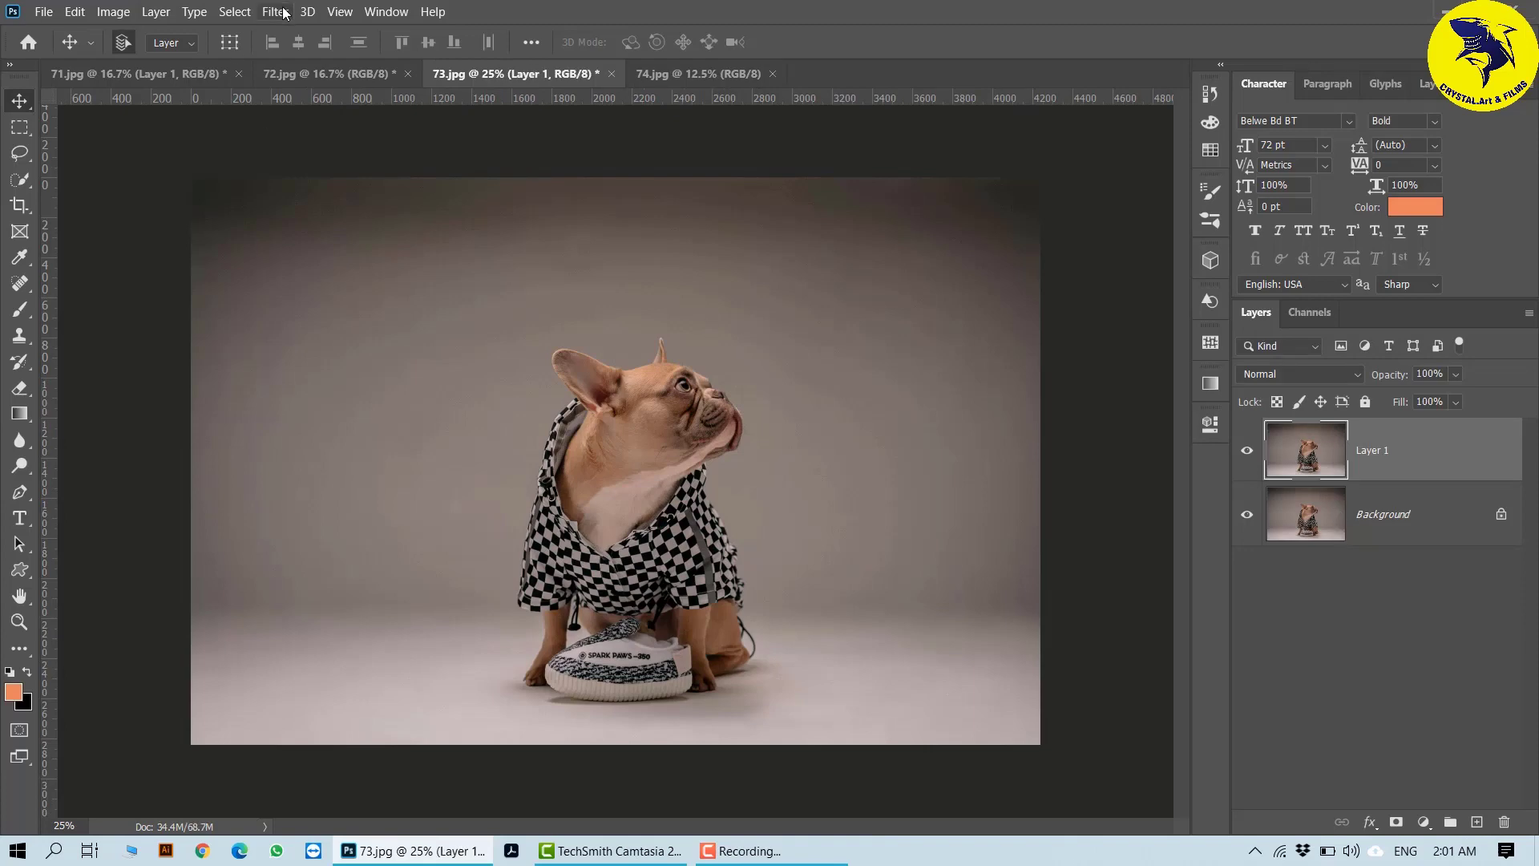
# - Open the Filter Gallery on the duplicated dog layer and preview the Artistic effect Paint Daubs on the whole image at 25%
pyautogui.click(275, 11)
pyautogui.click(327, 83)
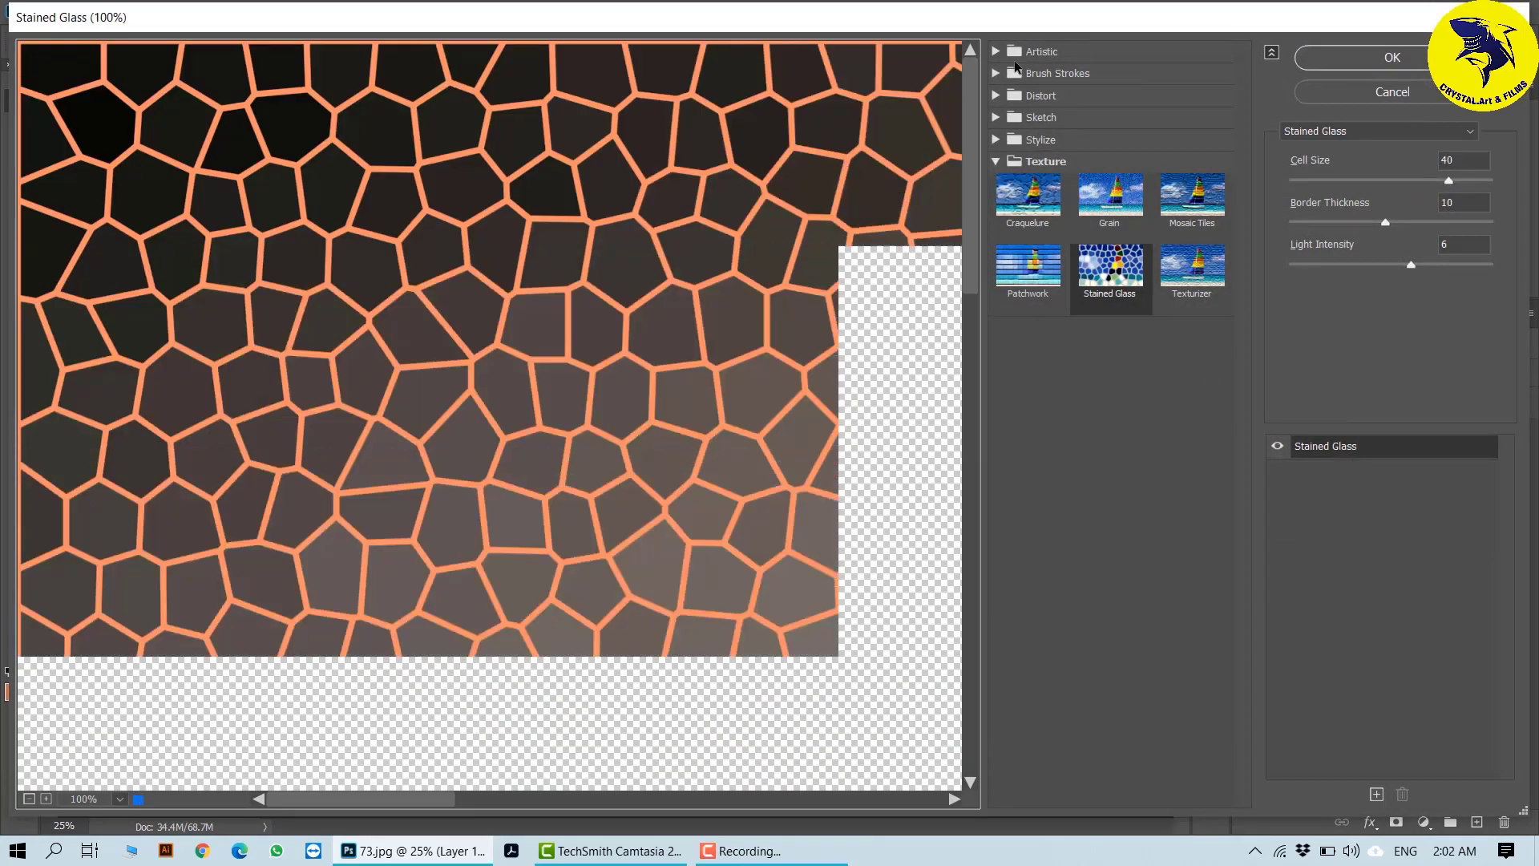
pyautogui.click(996, 51)
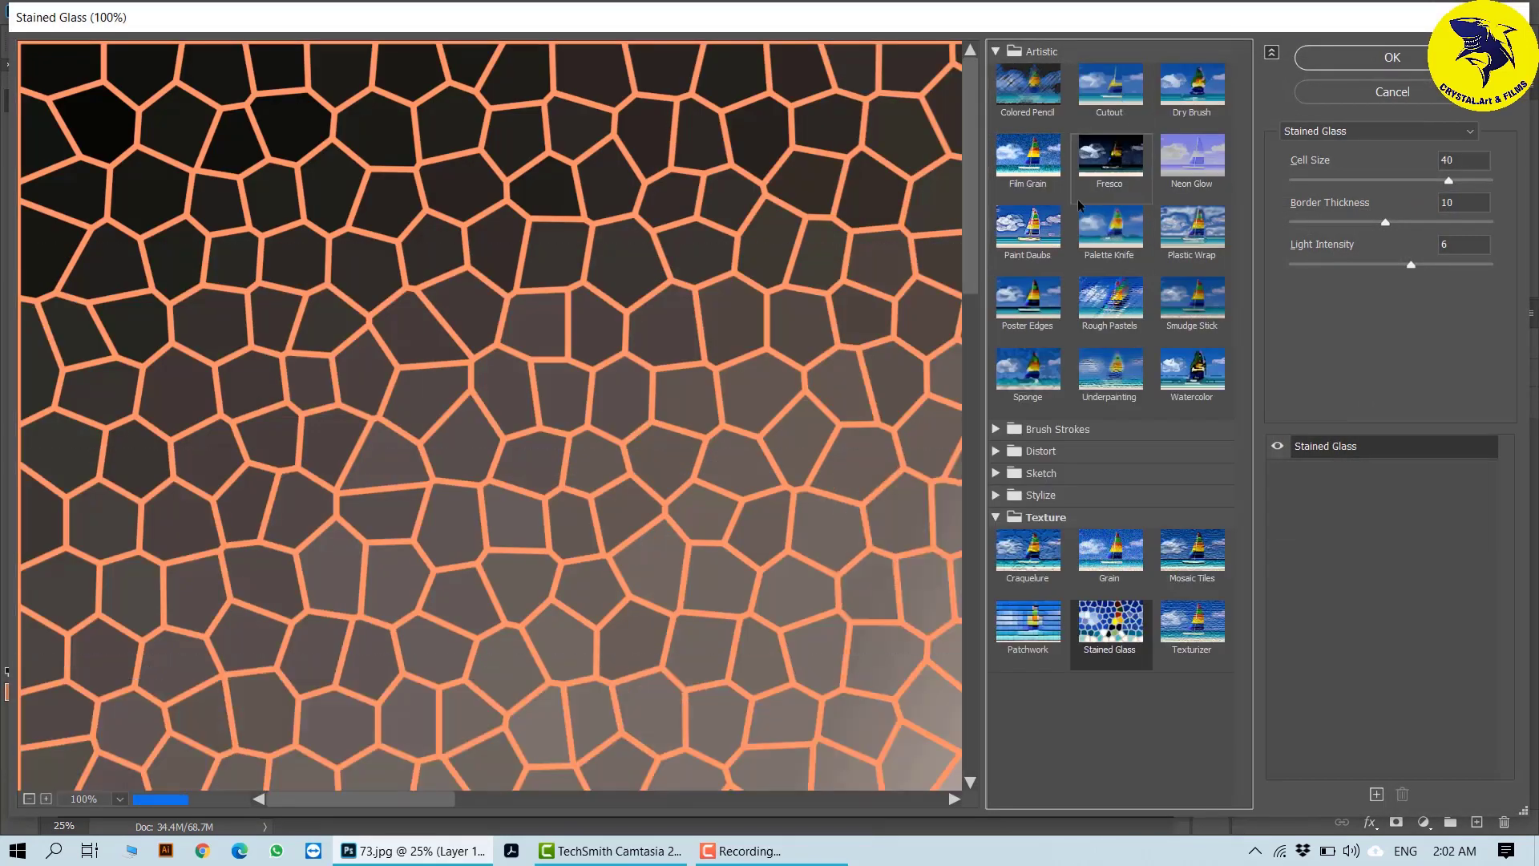
pyautogui.click(1024, 235)
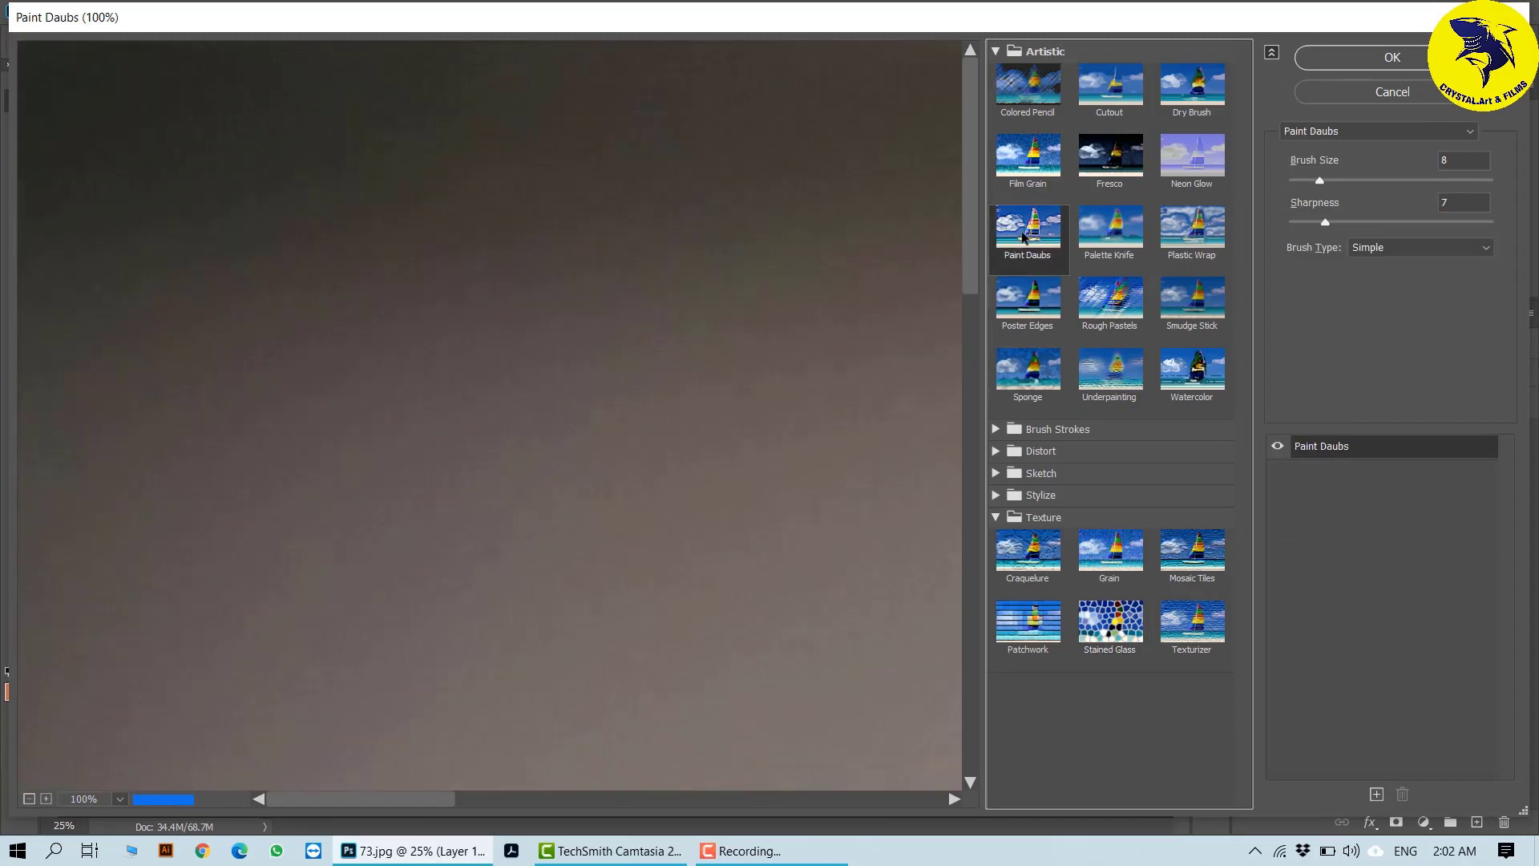
pyautogui.click(29, 798)
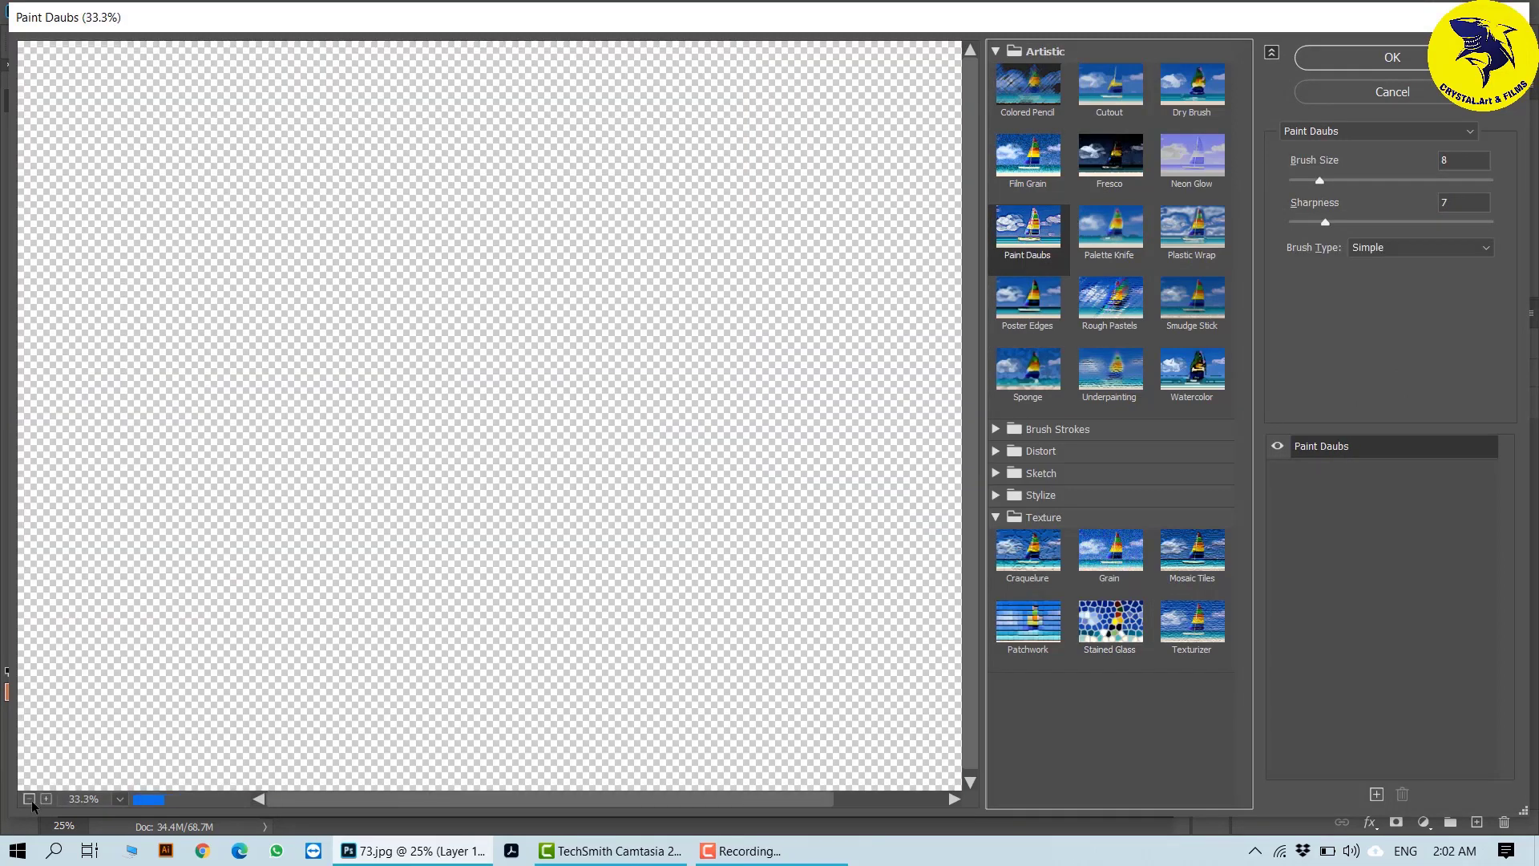
pyautogui.click(29, 799)
pyautogui.click(29, 799)
pyautogui.click(45, 799)
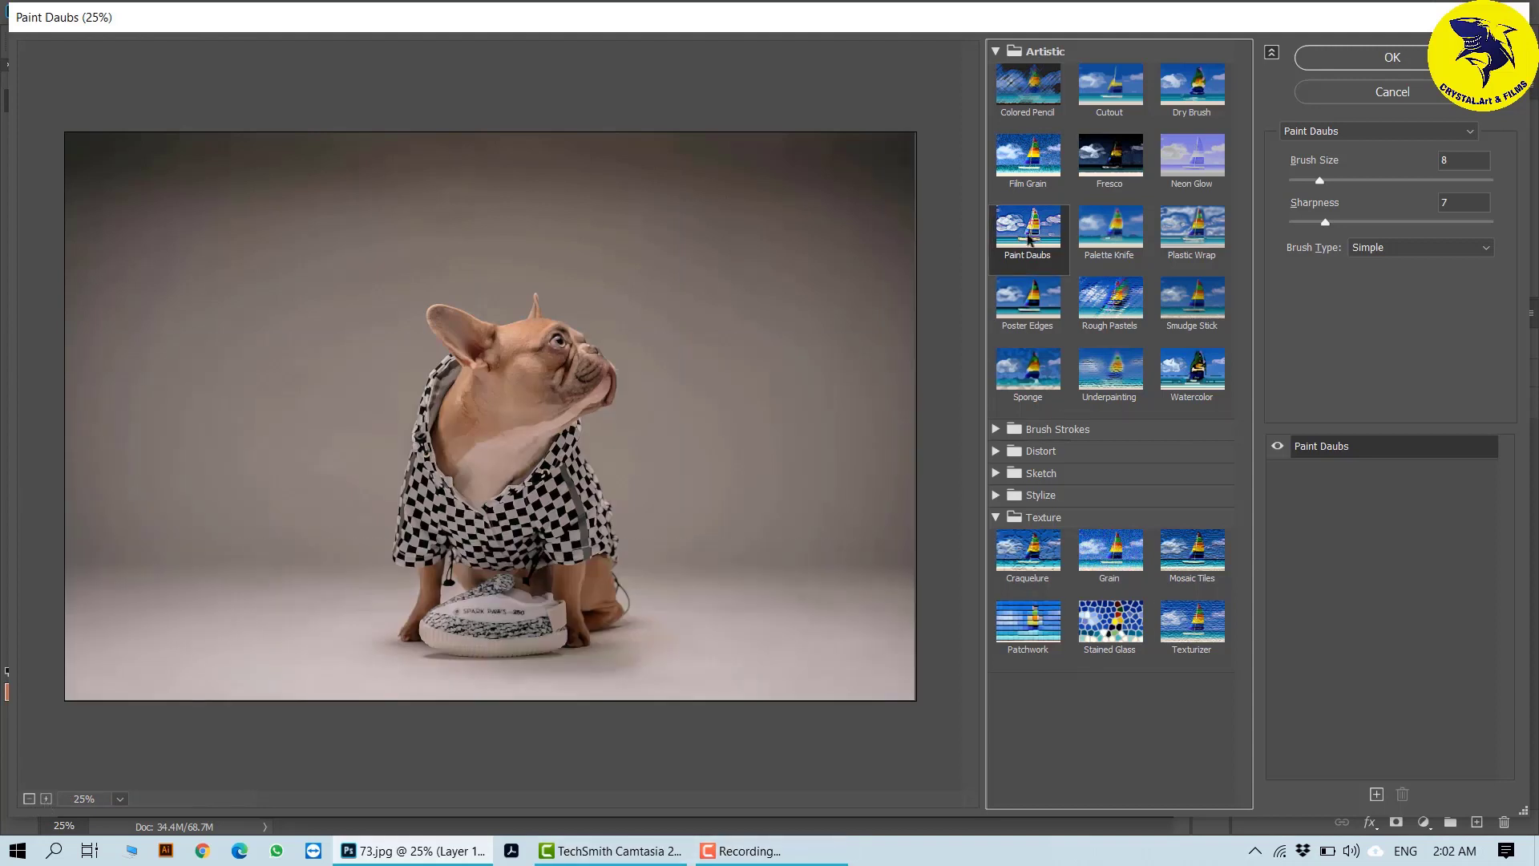
# - Choose the Poster Edges effect and set Edge Thickness to 2 and Edge Intensity to 1, with a raised Posterization
pyautogui.click(1028, 303)
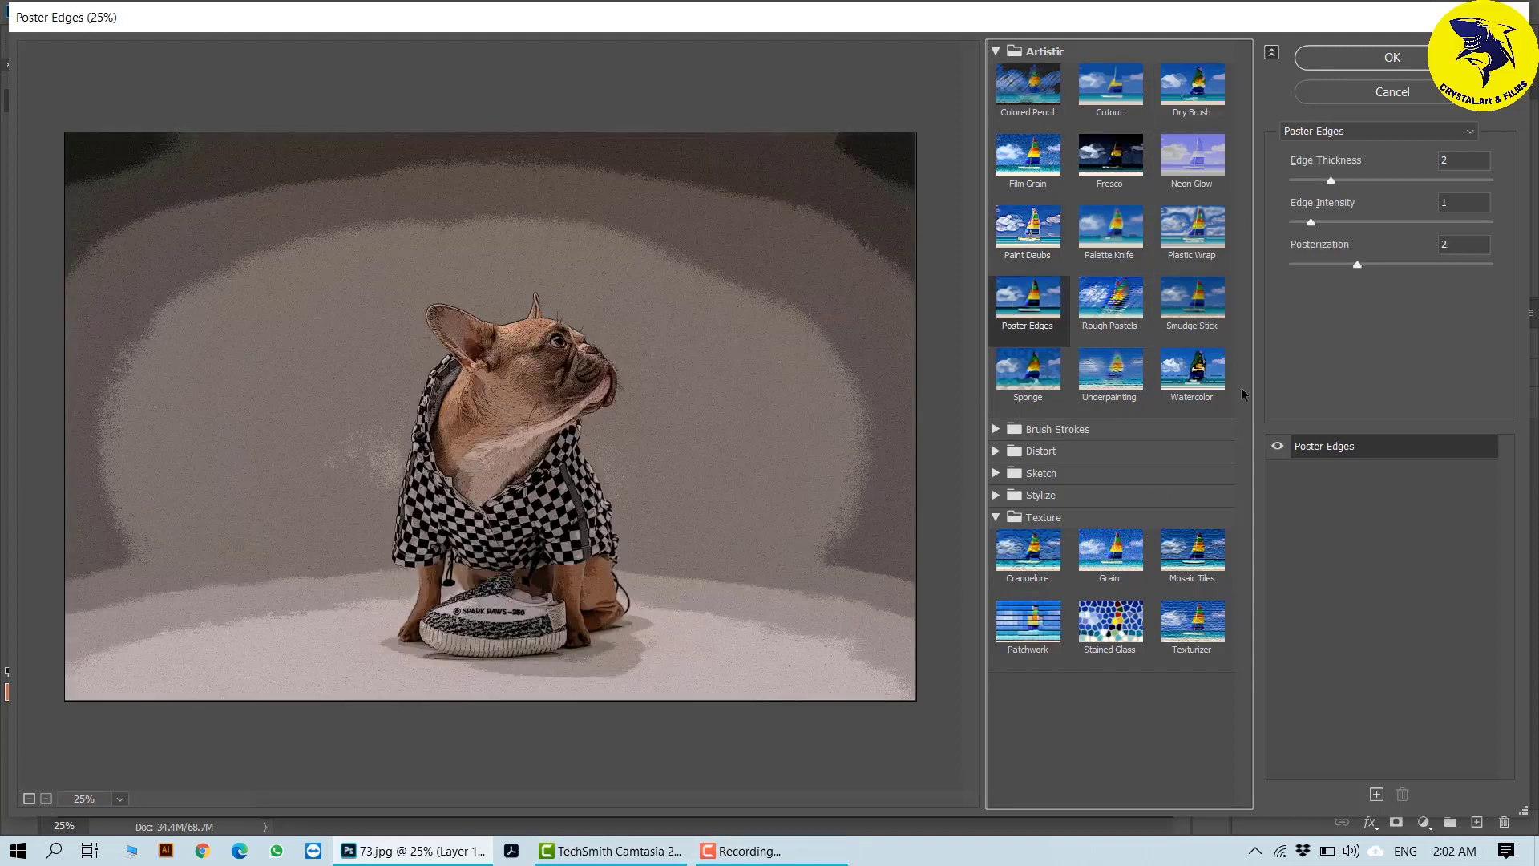
pyautogui.moveTo(1332, 181); pyautogui.dragTo(1349, 193)
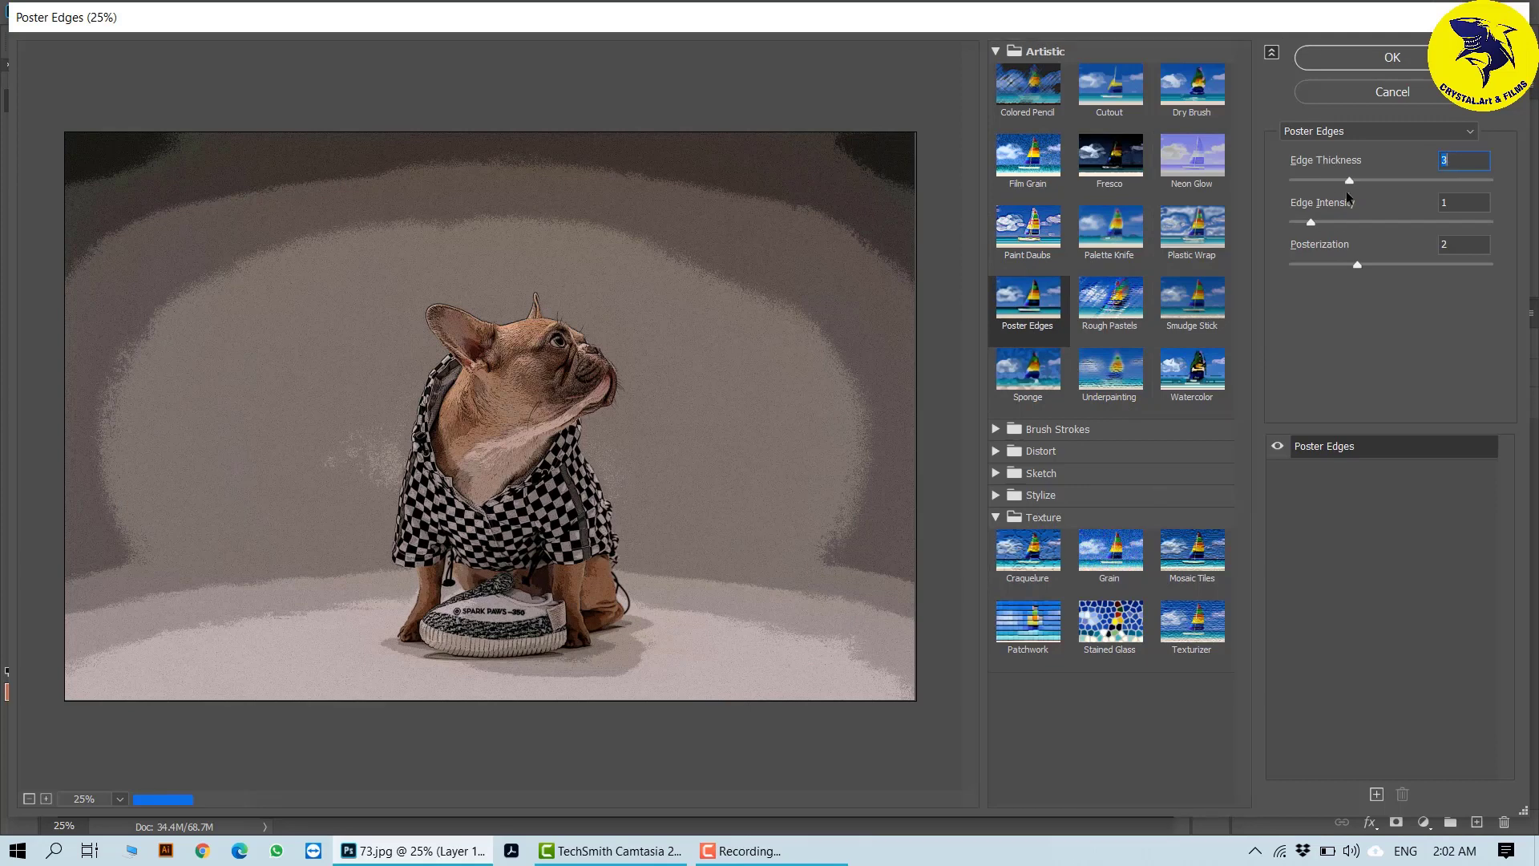
pyautogui.click(1345, 223)
pyautogui.click(1370, 265)
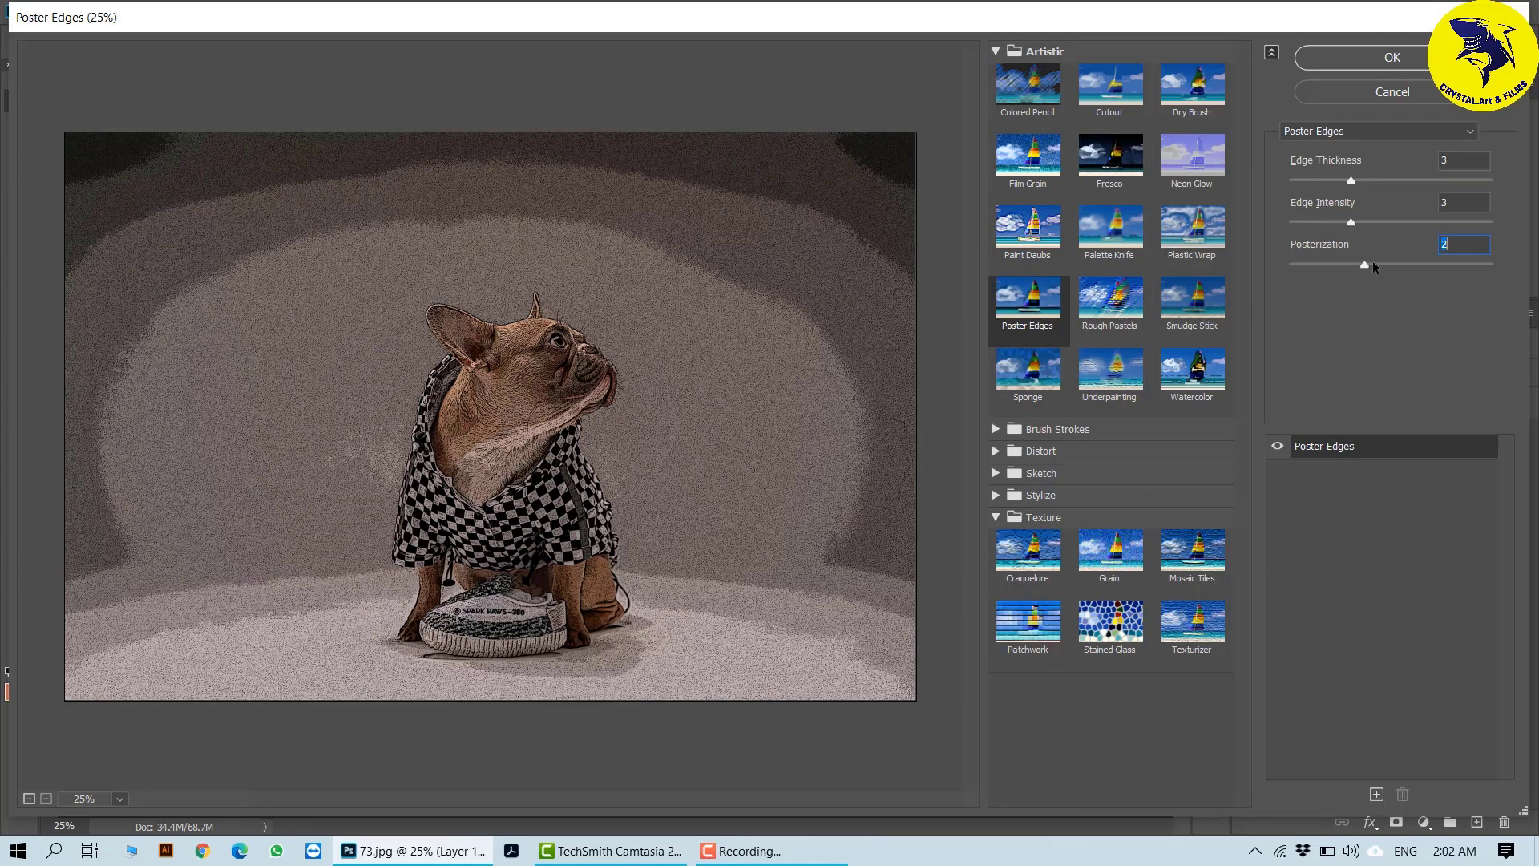
pyautogui.moveTo(1373, 263); pyautogui.dragTo(1385, 264)
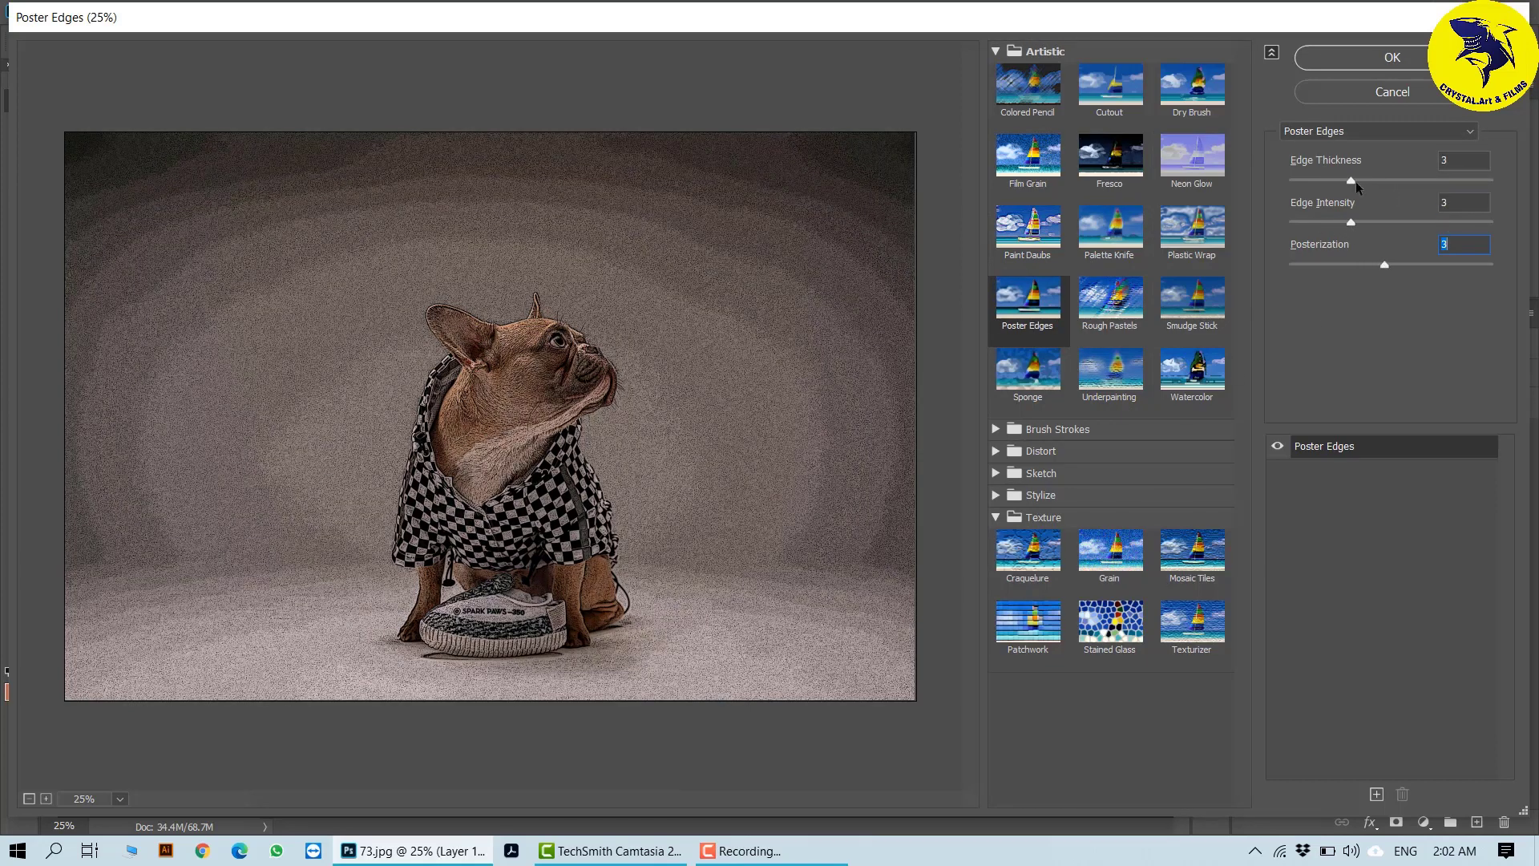
pyautogui.moveTo(1355, 182); pyautogui.dragTo(1306, 222)
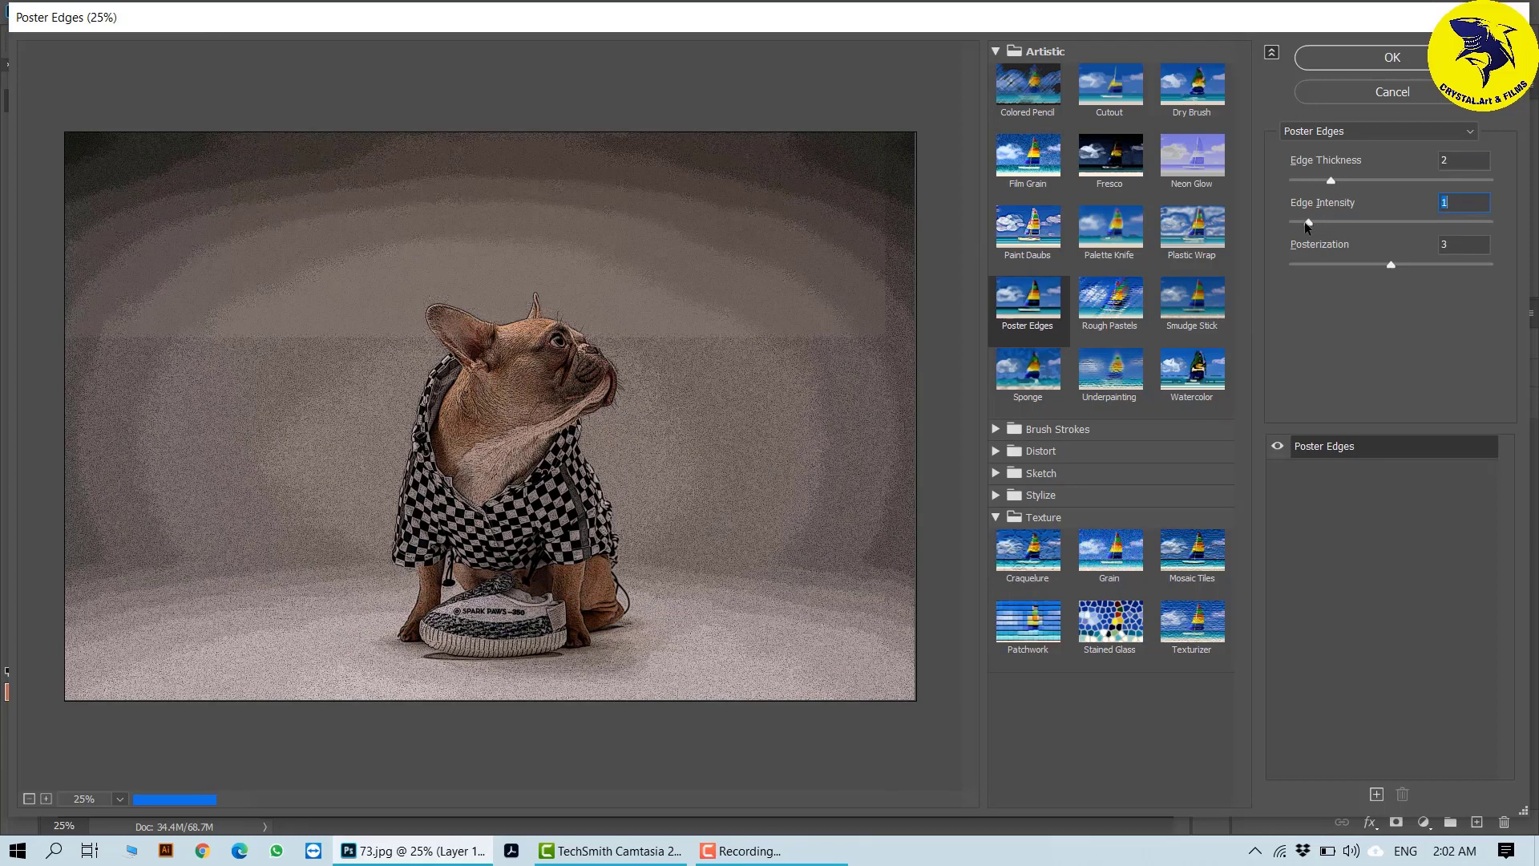
pyautogui.moveTo(1388, 269); pyautogui.dragTo(1411, 266)
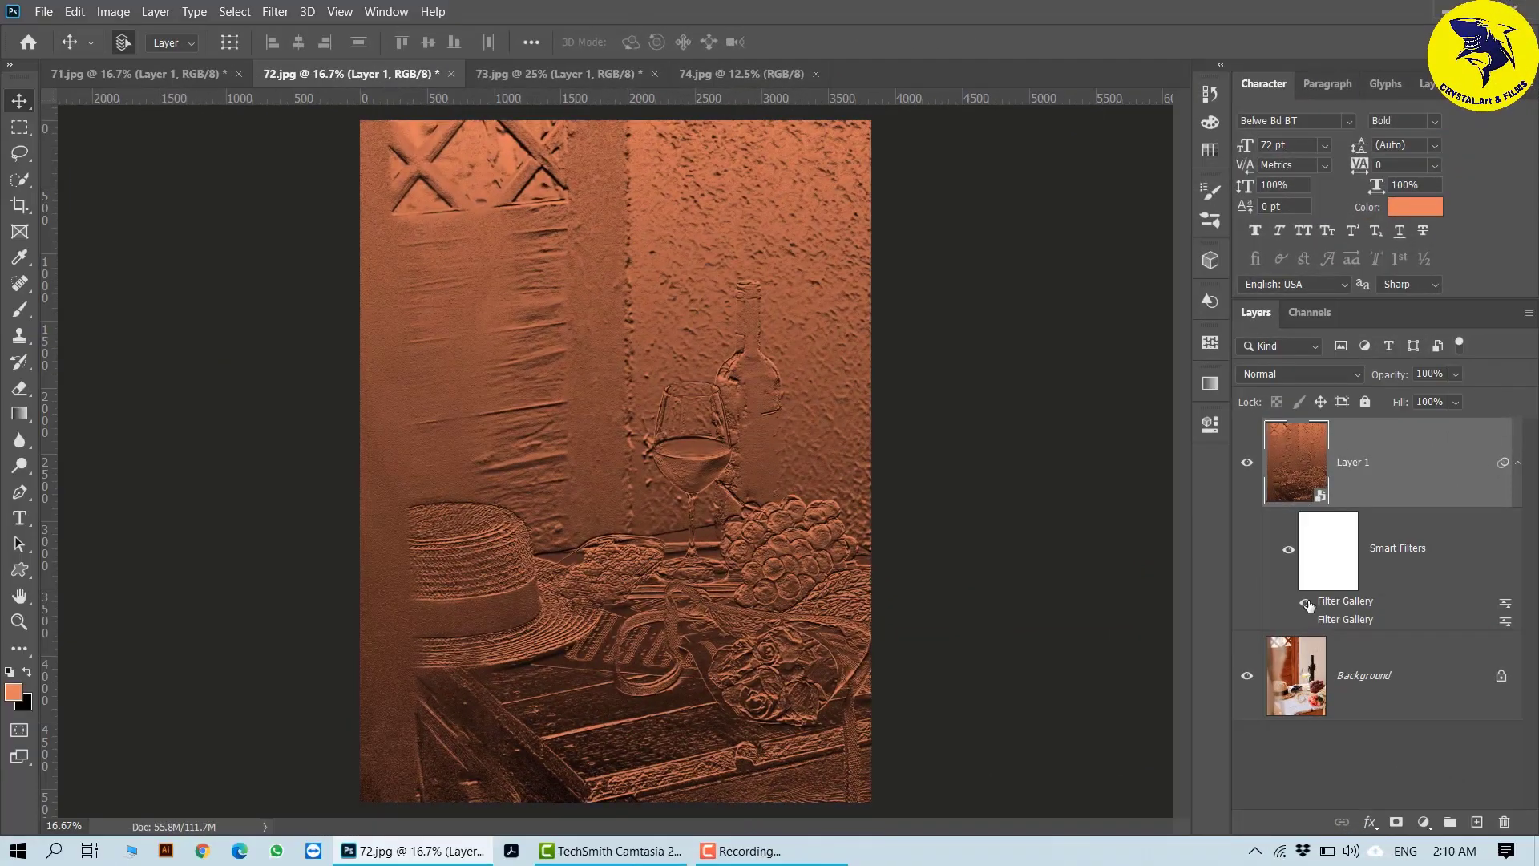
# - Show the lower Filter Gallery smart filter on Layer 1 of 72.jpg and open its blending options
pyautogui.click(1306, 621)
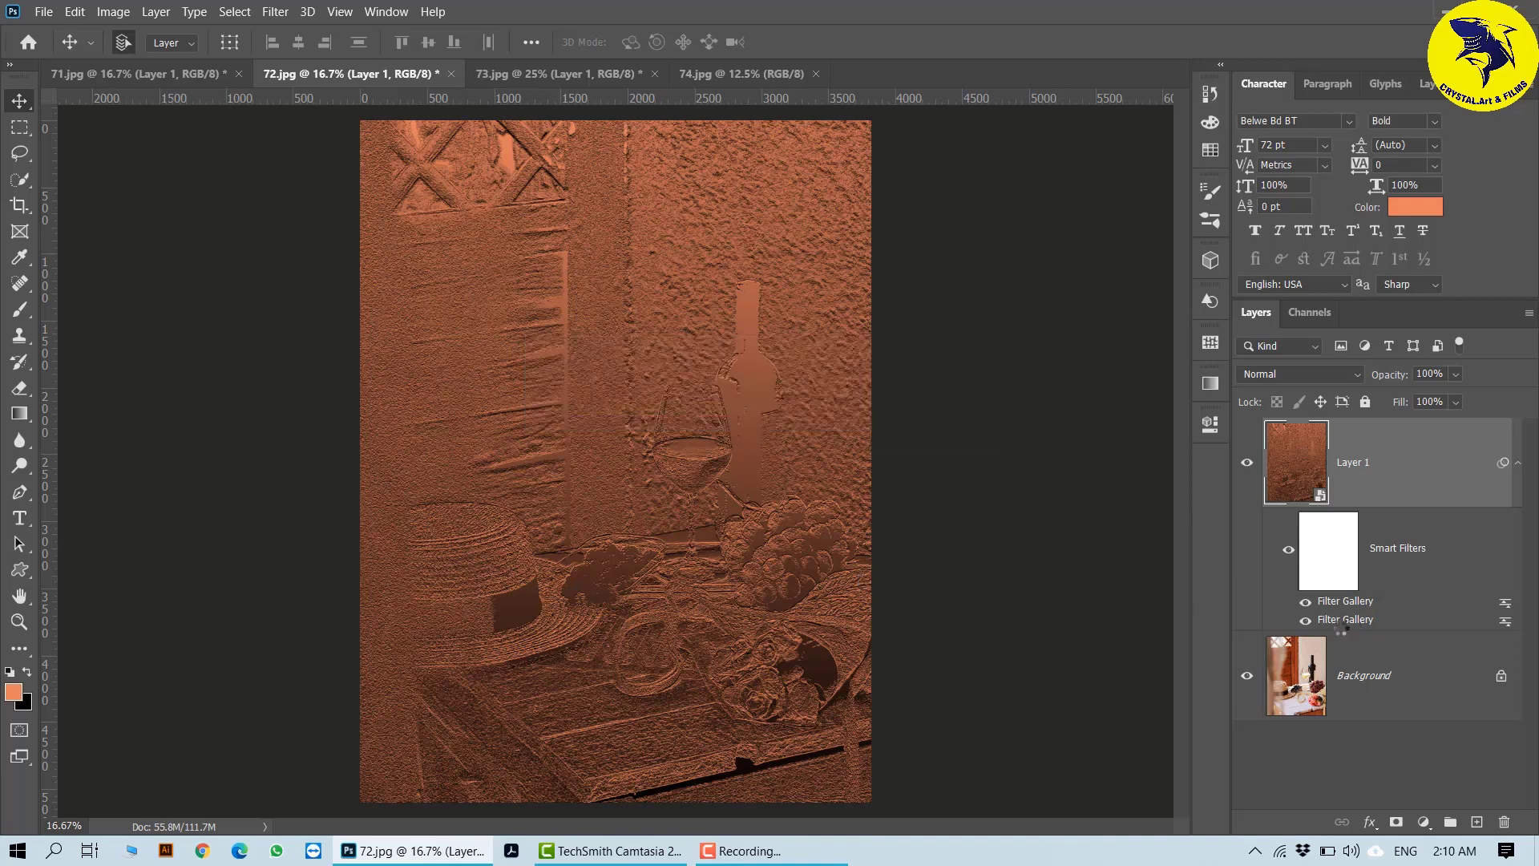
pyautogui.doubleClick(1505, 621)
pyautogui.moveTo(912, 237); pyautogui.dragTo(879, 263)
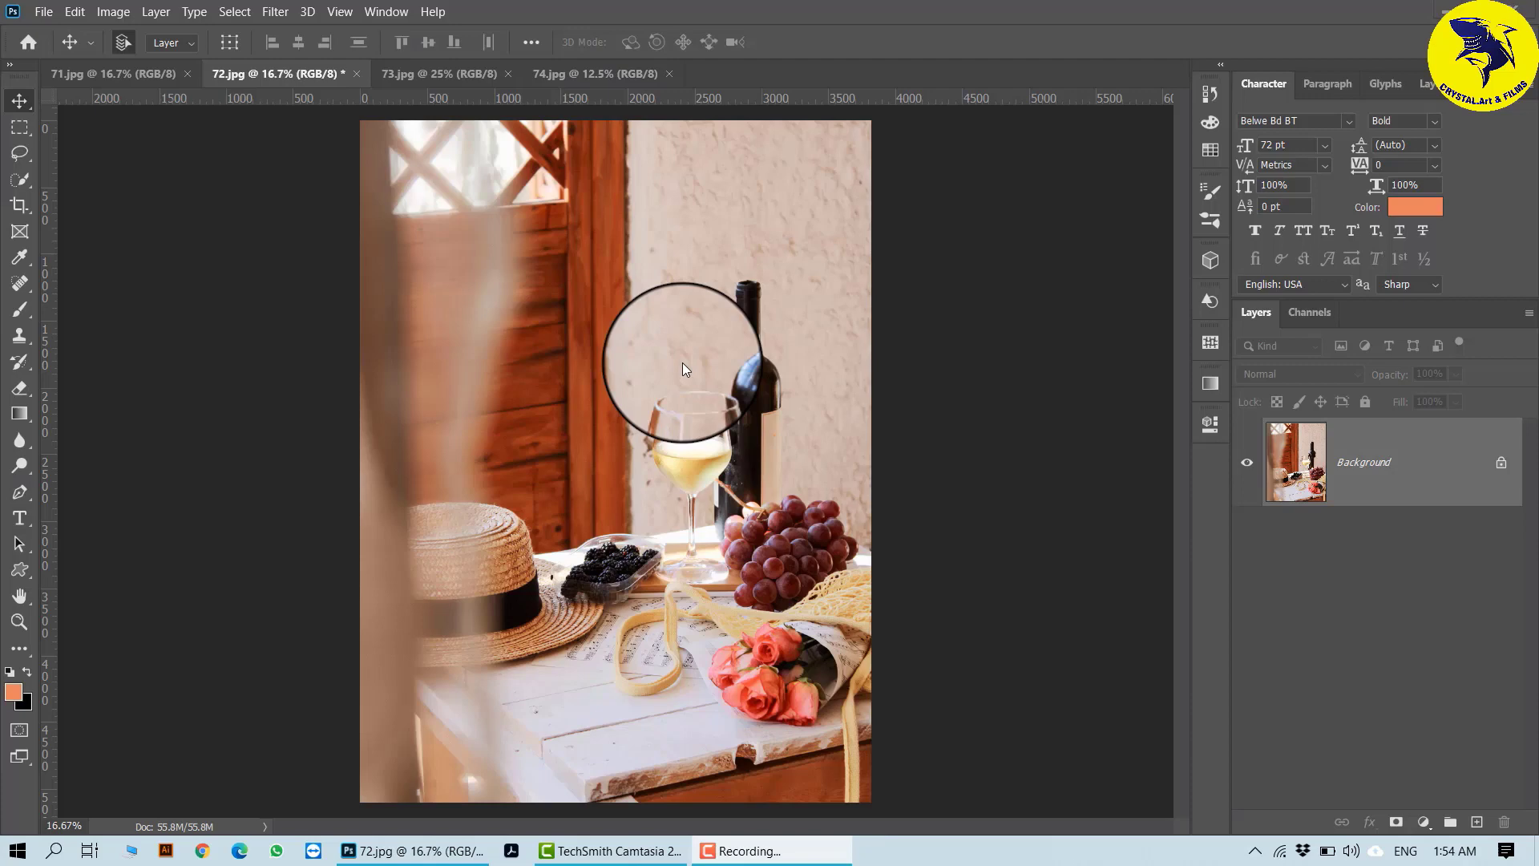
pyautogui.click(273, 11)
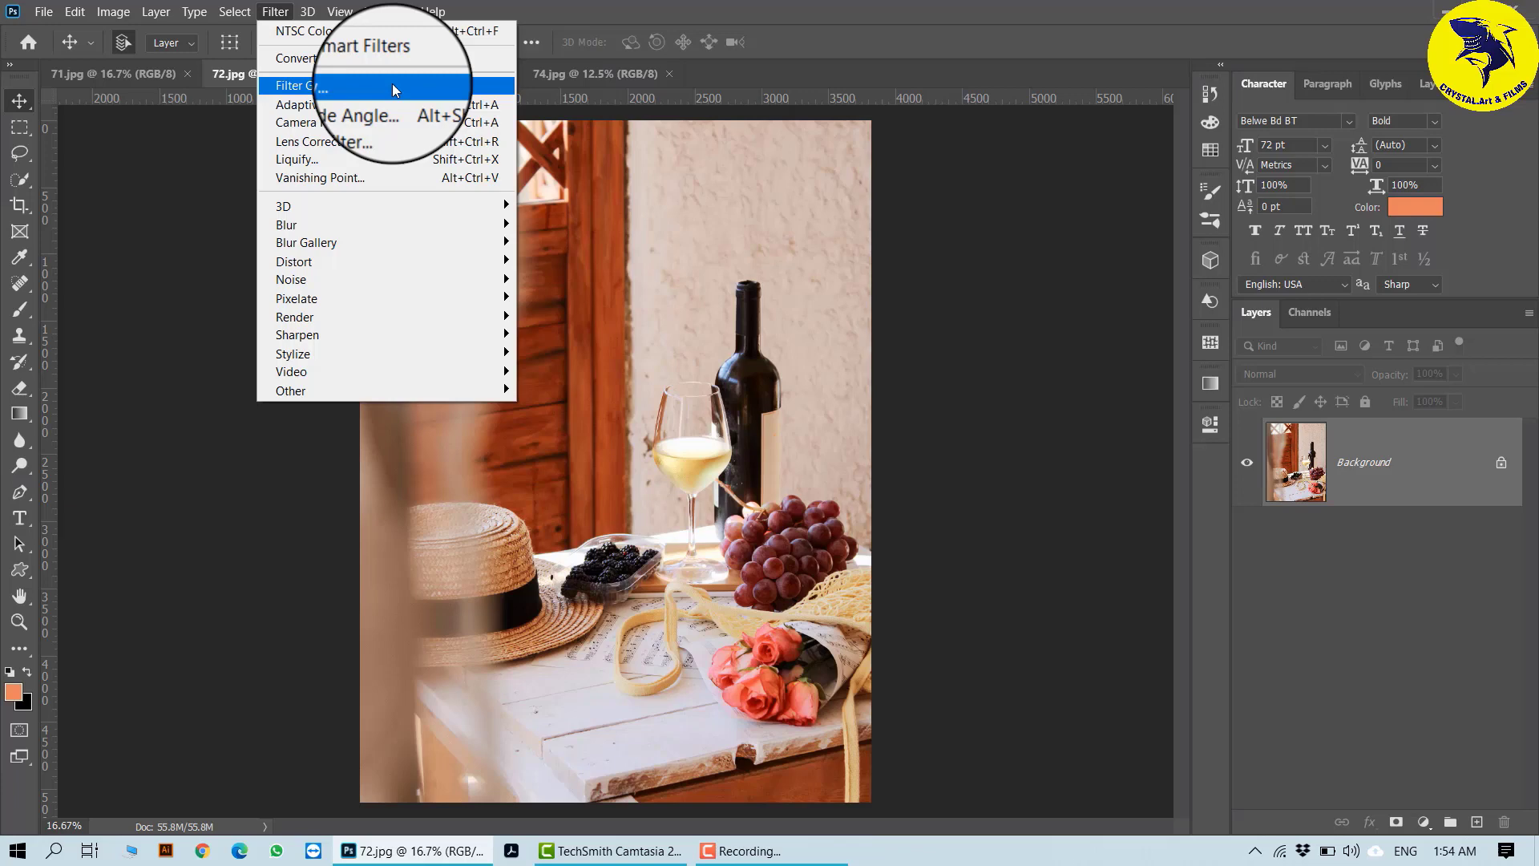
pyautogui.click(1018, 460)
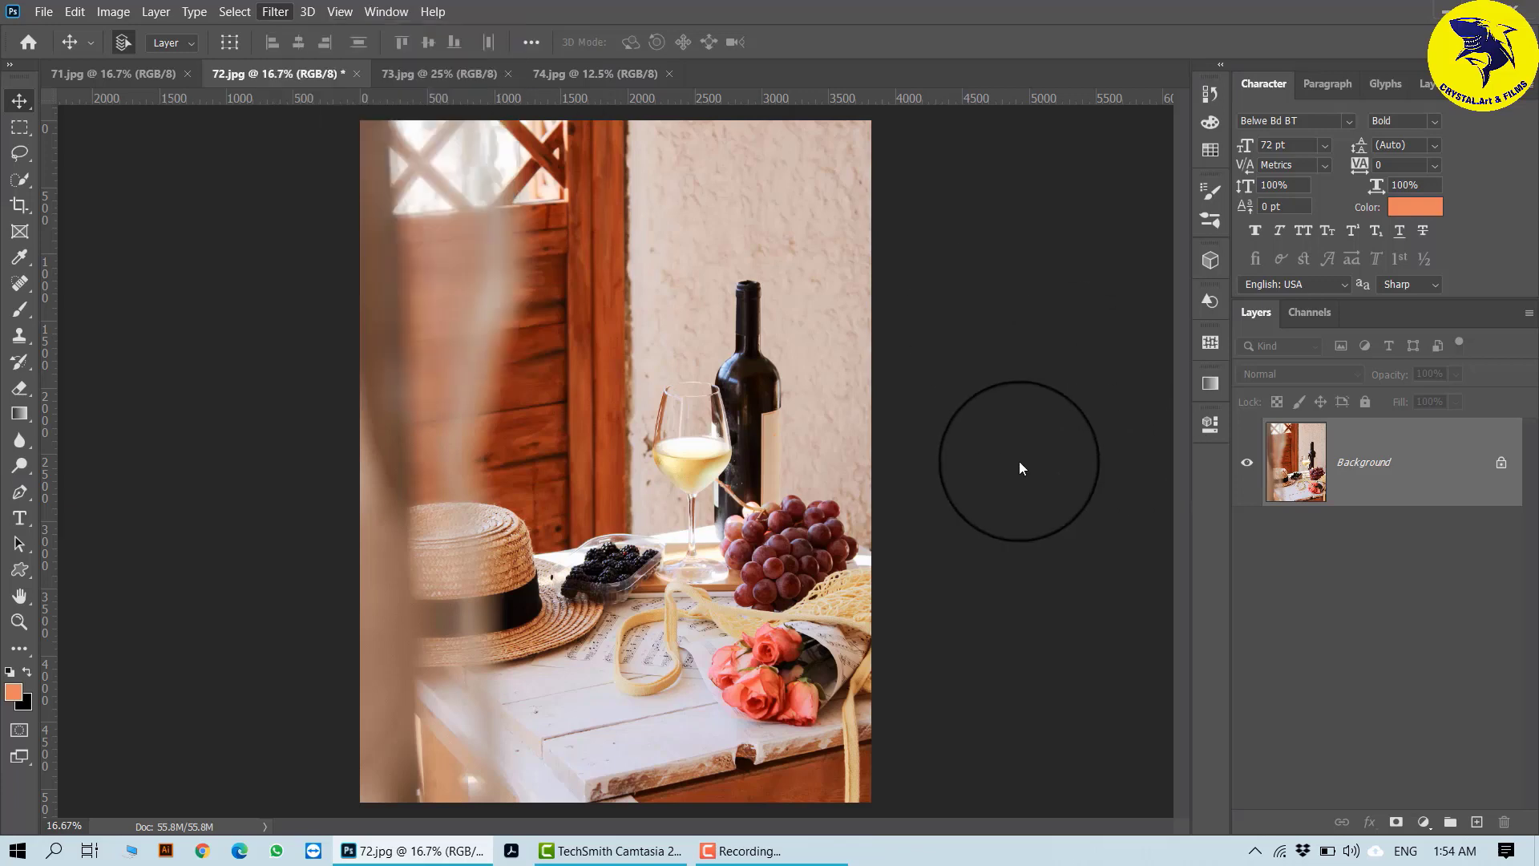
# - Look through the open images 71.jpg, 72.jpg, 73.jpg and 74.jpg, ending on 71.jpg
pyautogui.click(97, 72)
pyautogui.click(334, 73)
pyautogui.click(450, 74)
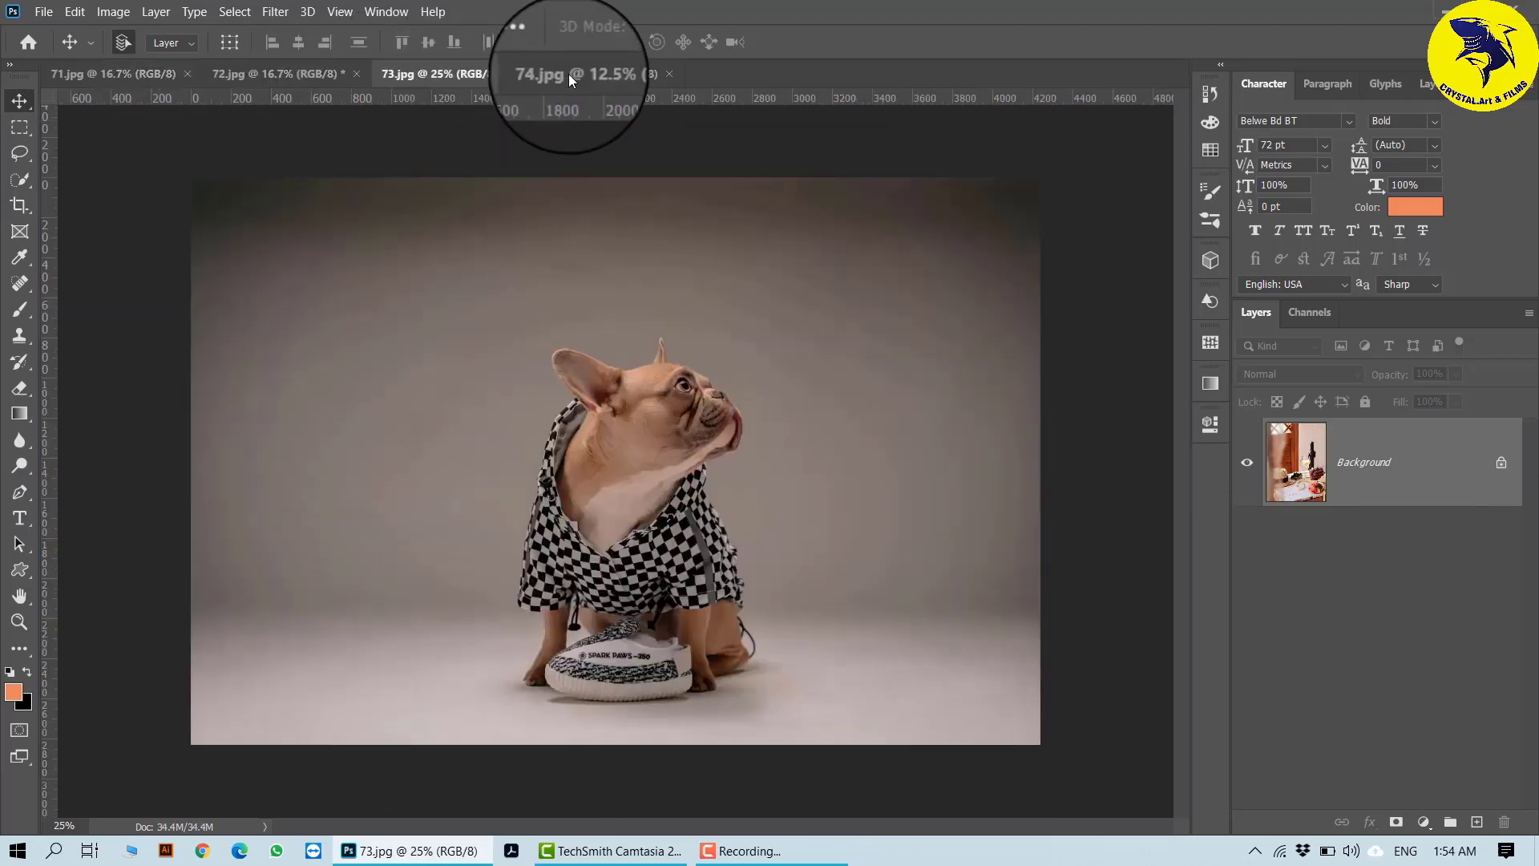
pyautogui.click(569, 73)
pyautogui.click(417, 72)
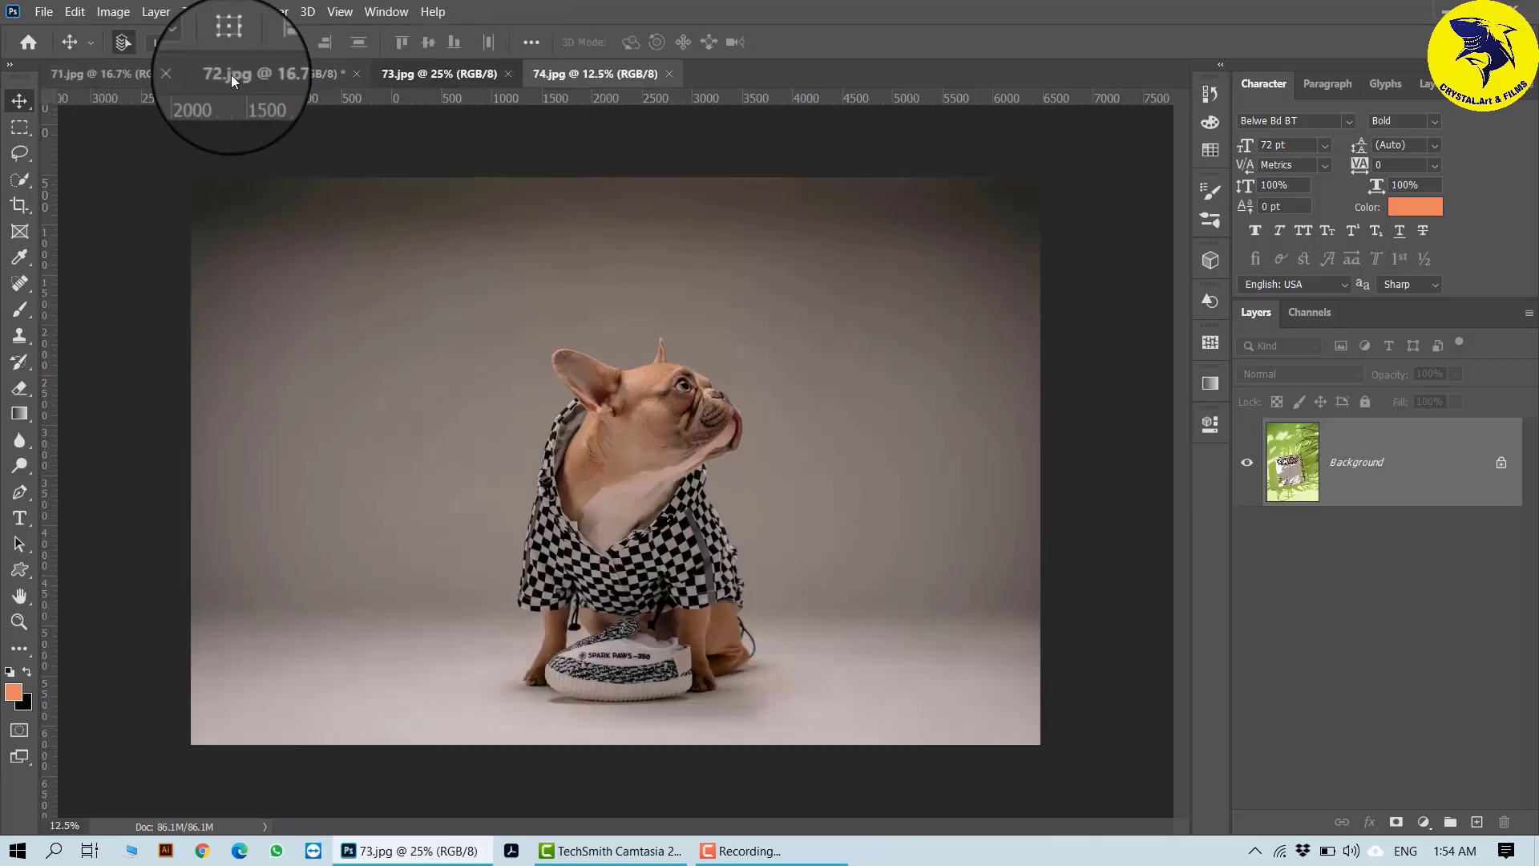
pyautogui.click(231, 75)
pyautogui.click(121, 67)
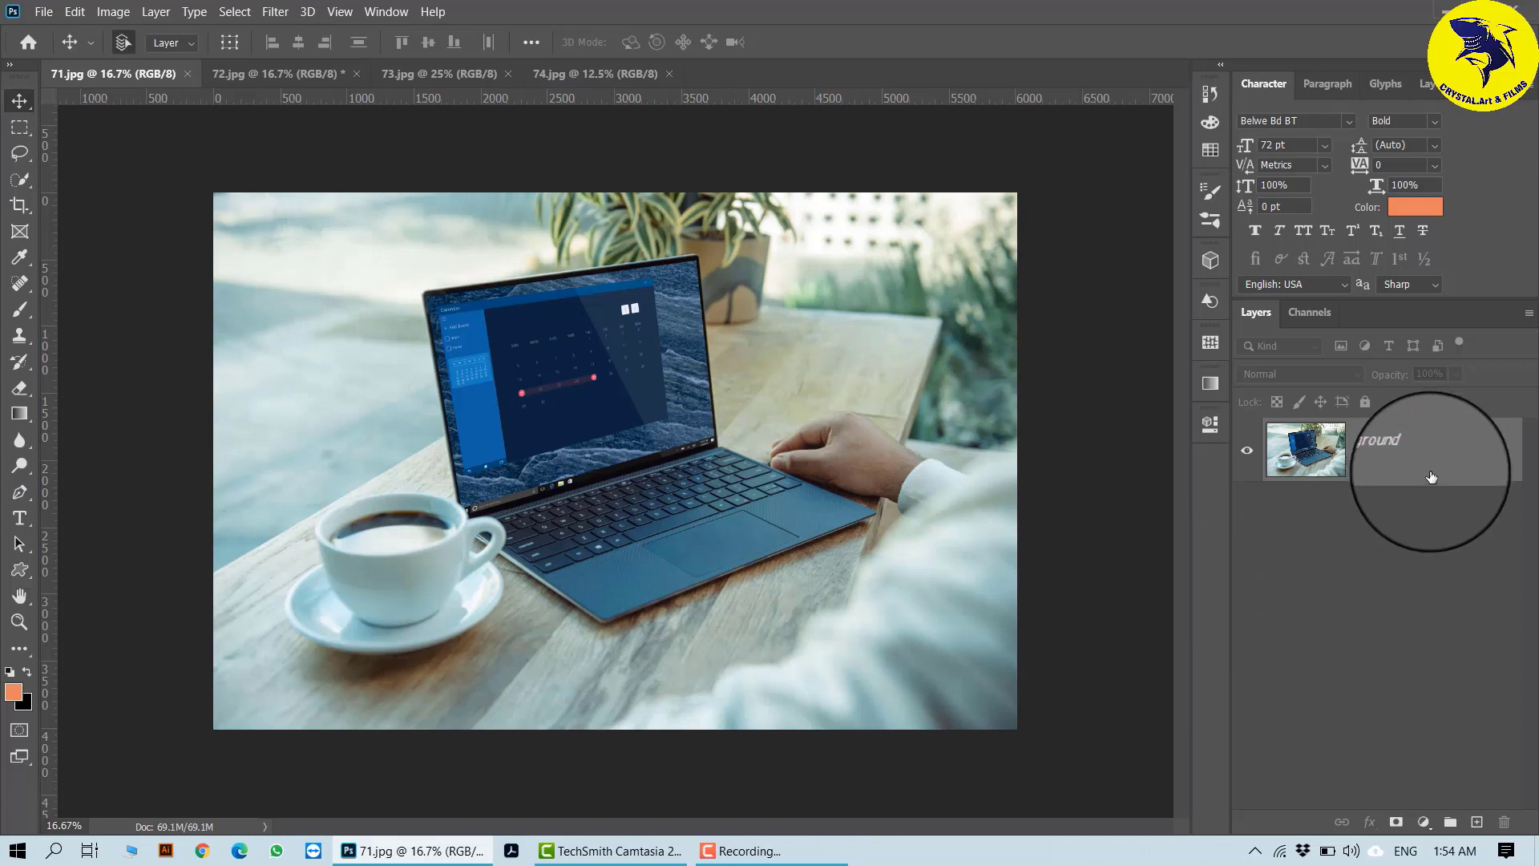
# - Duplicate the Background layer of 71.jpg and open the Filter Gallery on the copy
pyautogui.hotkey('ctrl', 'j')
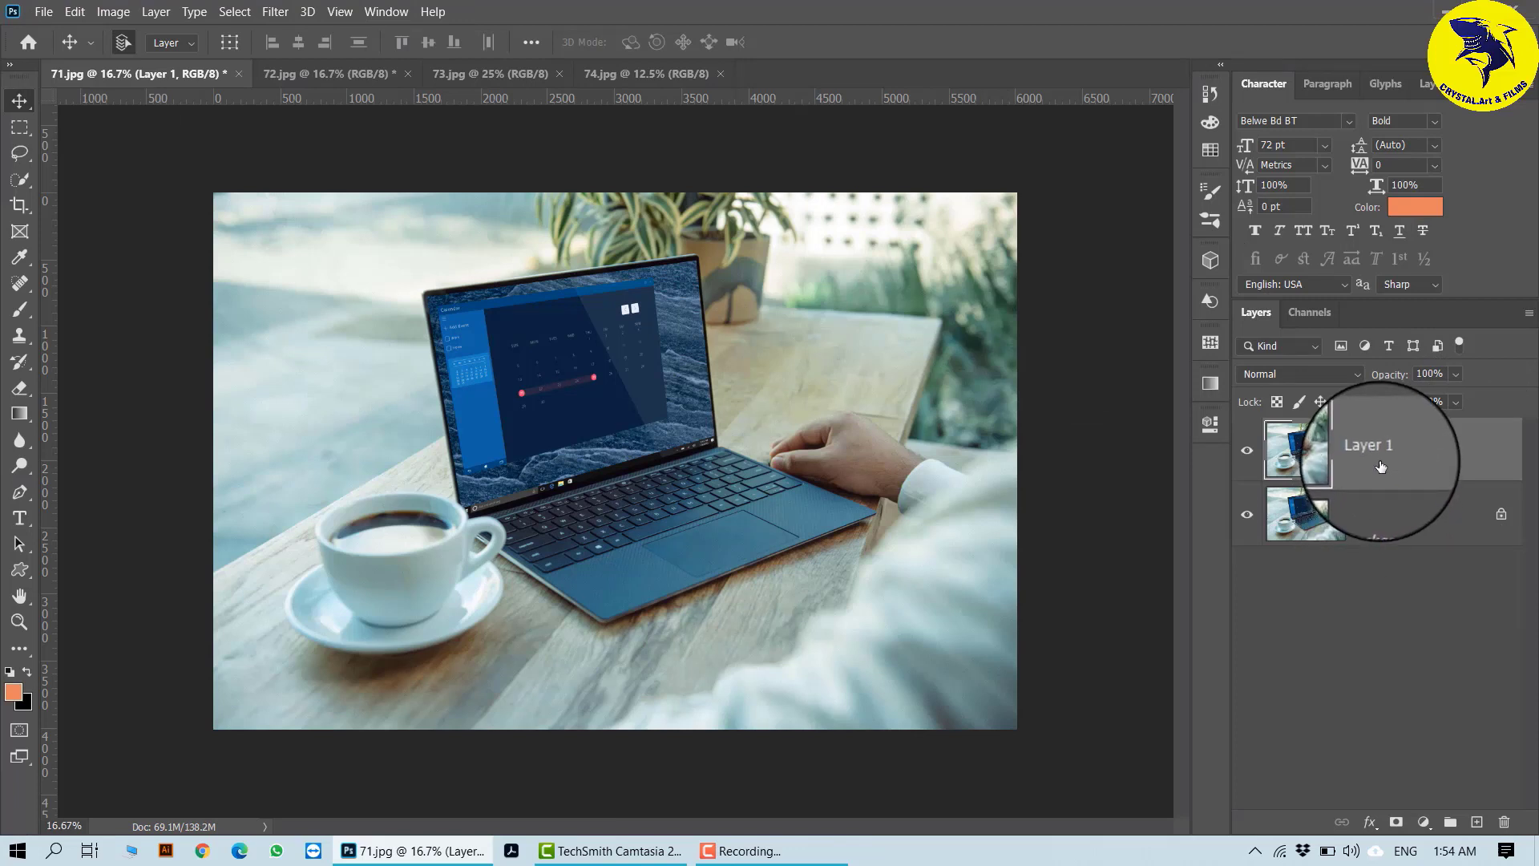
pyautogui.click(275, 11)
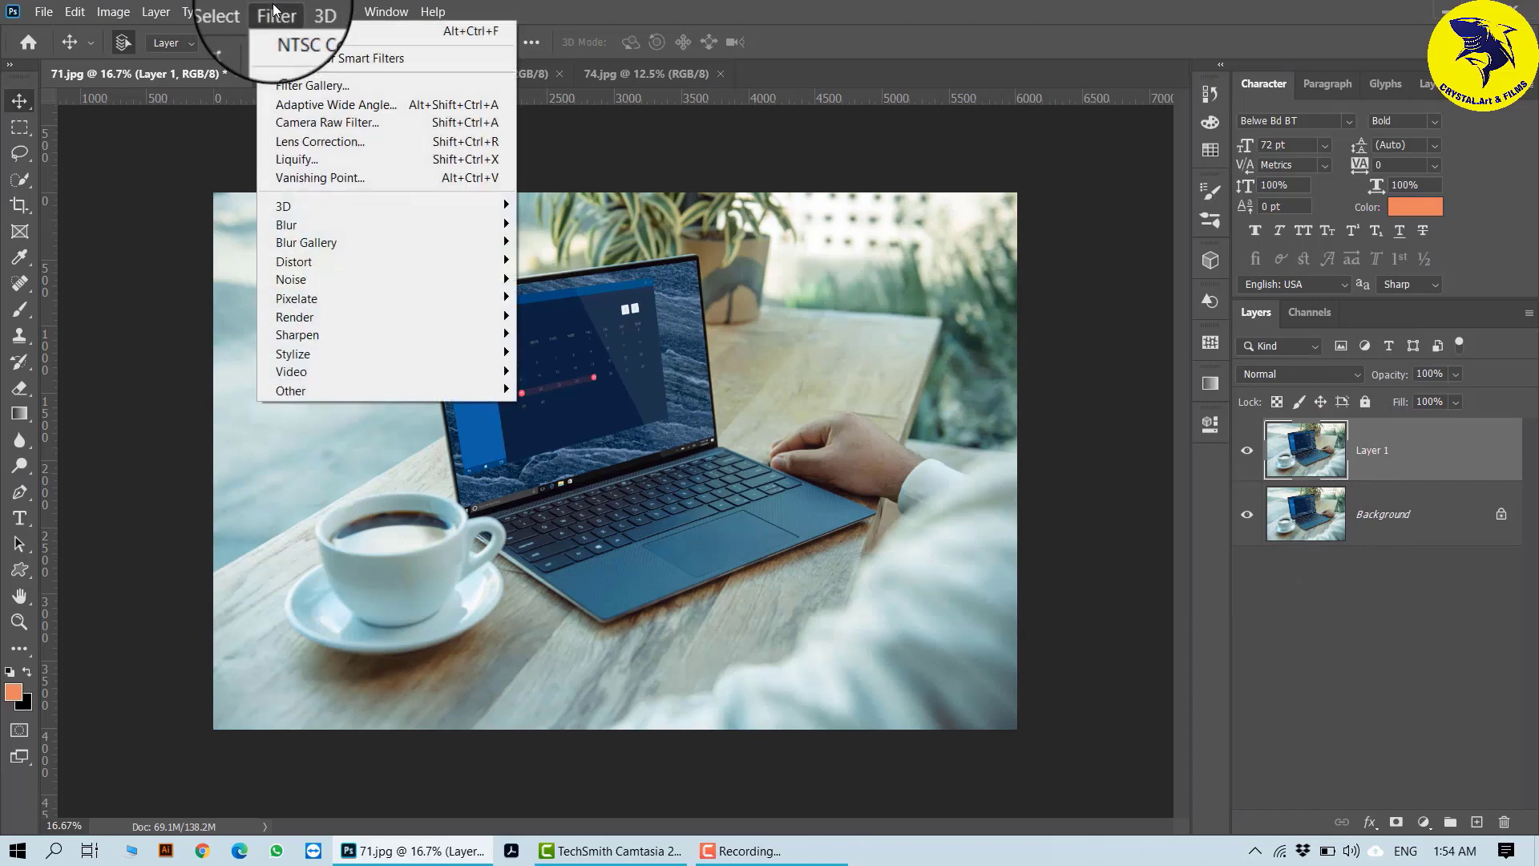
pyautogui.click(337, 92)
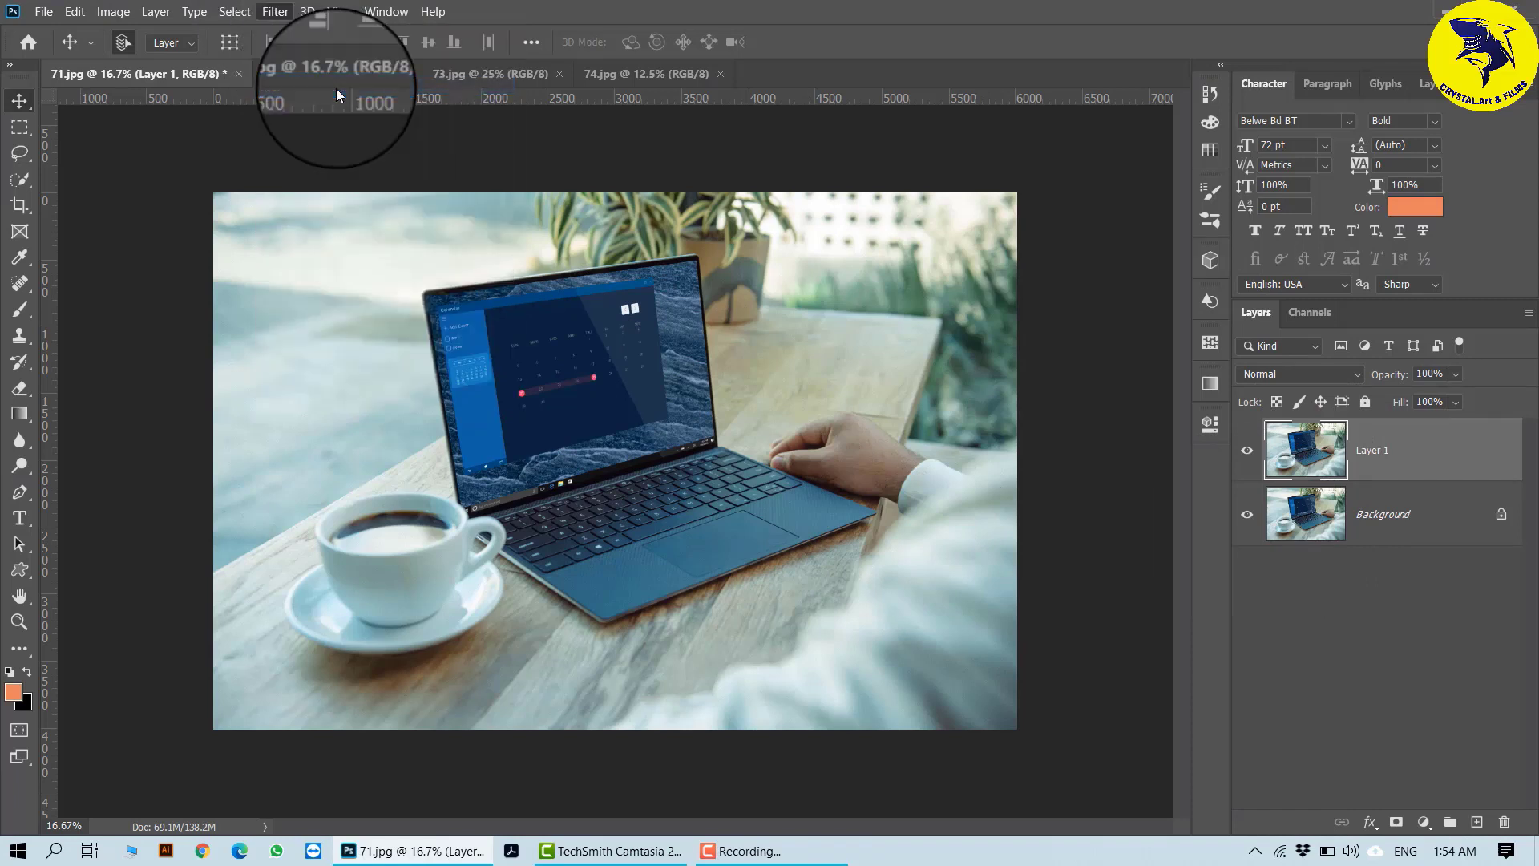
pyautogui.hotkey('ctrl', 'j')
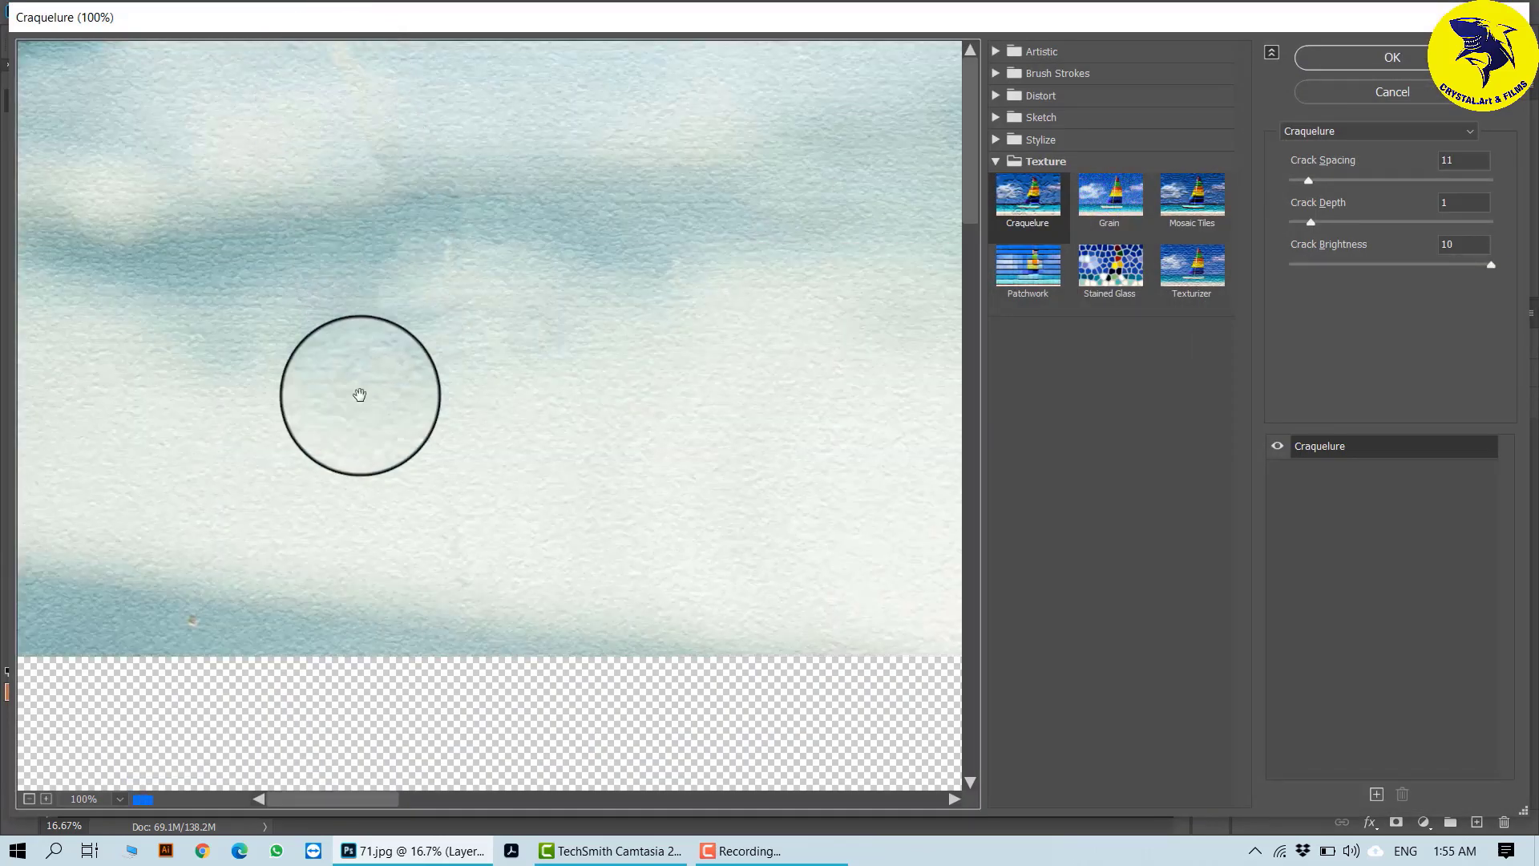
# - Preview the Artistic effects Colored Pencil, Dry Brush and Film Grain on the laptop photo at 25%
pyautogui.click(27, 801)
pyautogui.click(28, 801)
pyautogui.click(30, 801)
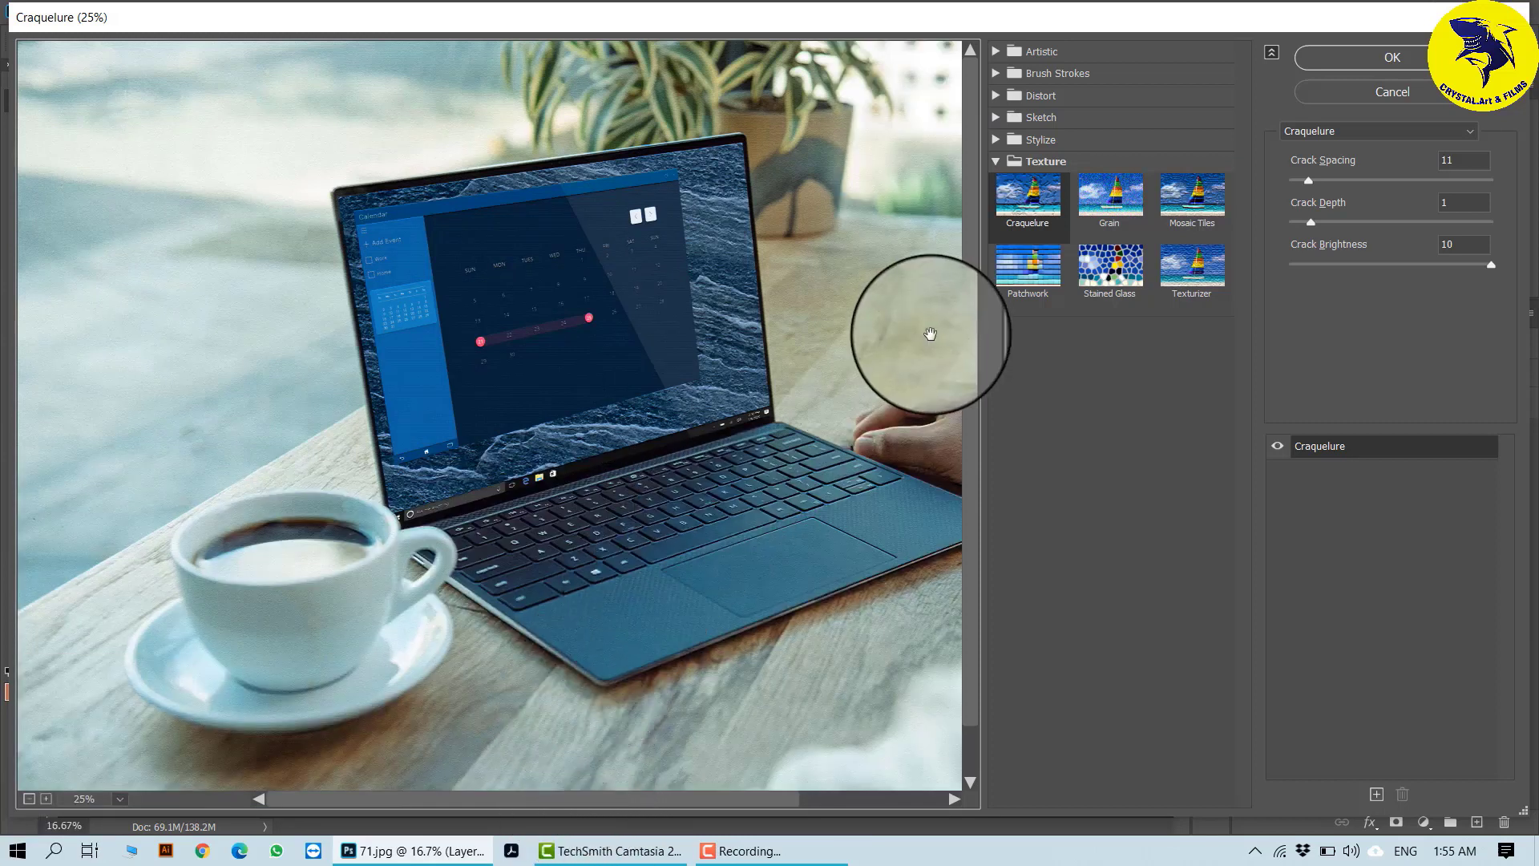
pyautogui.click(999, 51)
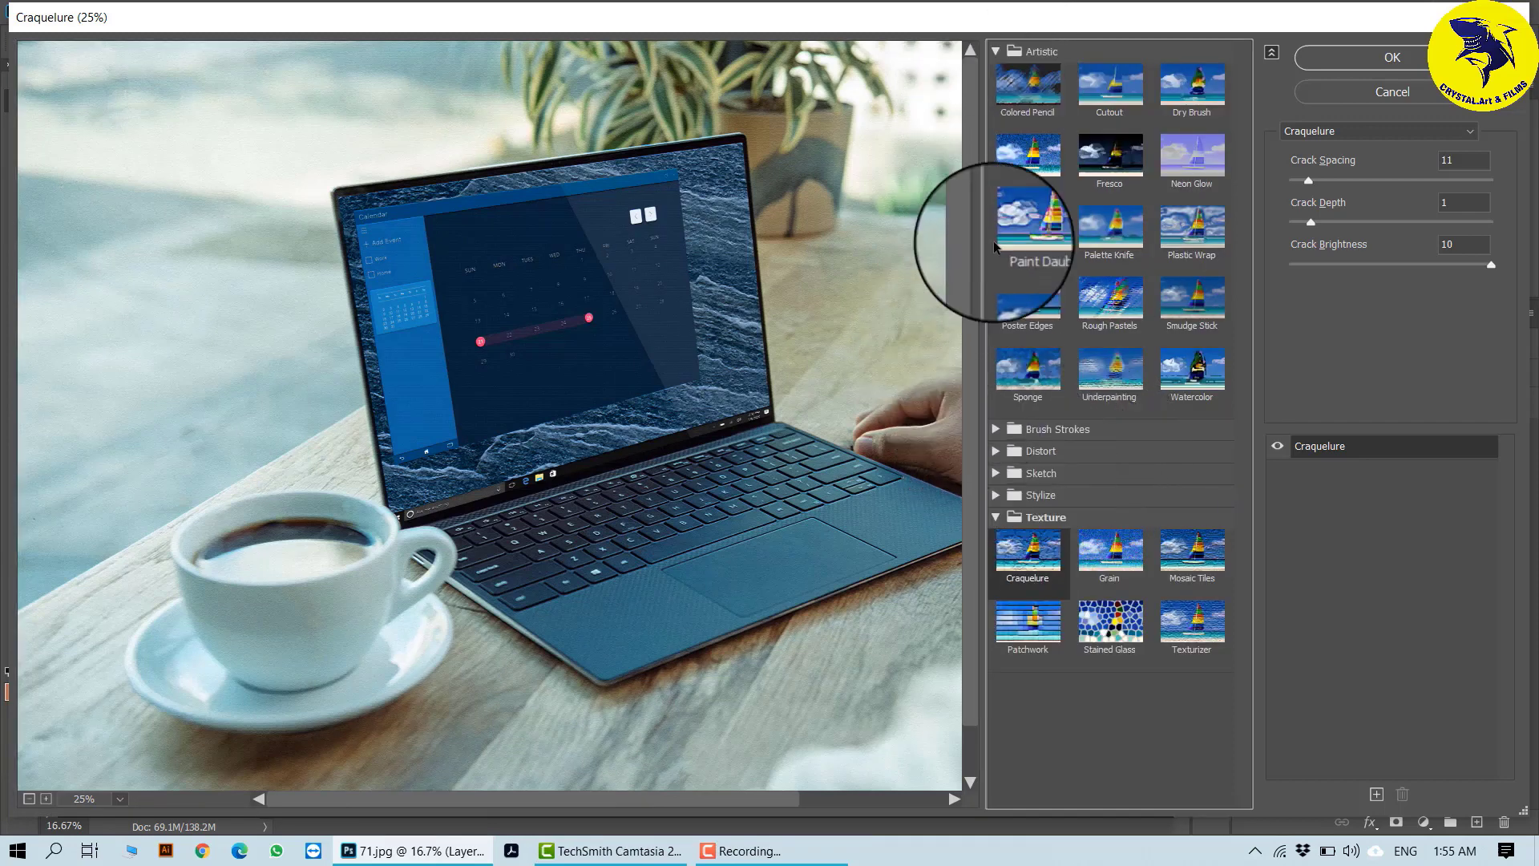
pyautogui.click(1026, 95)
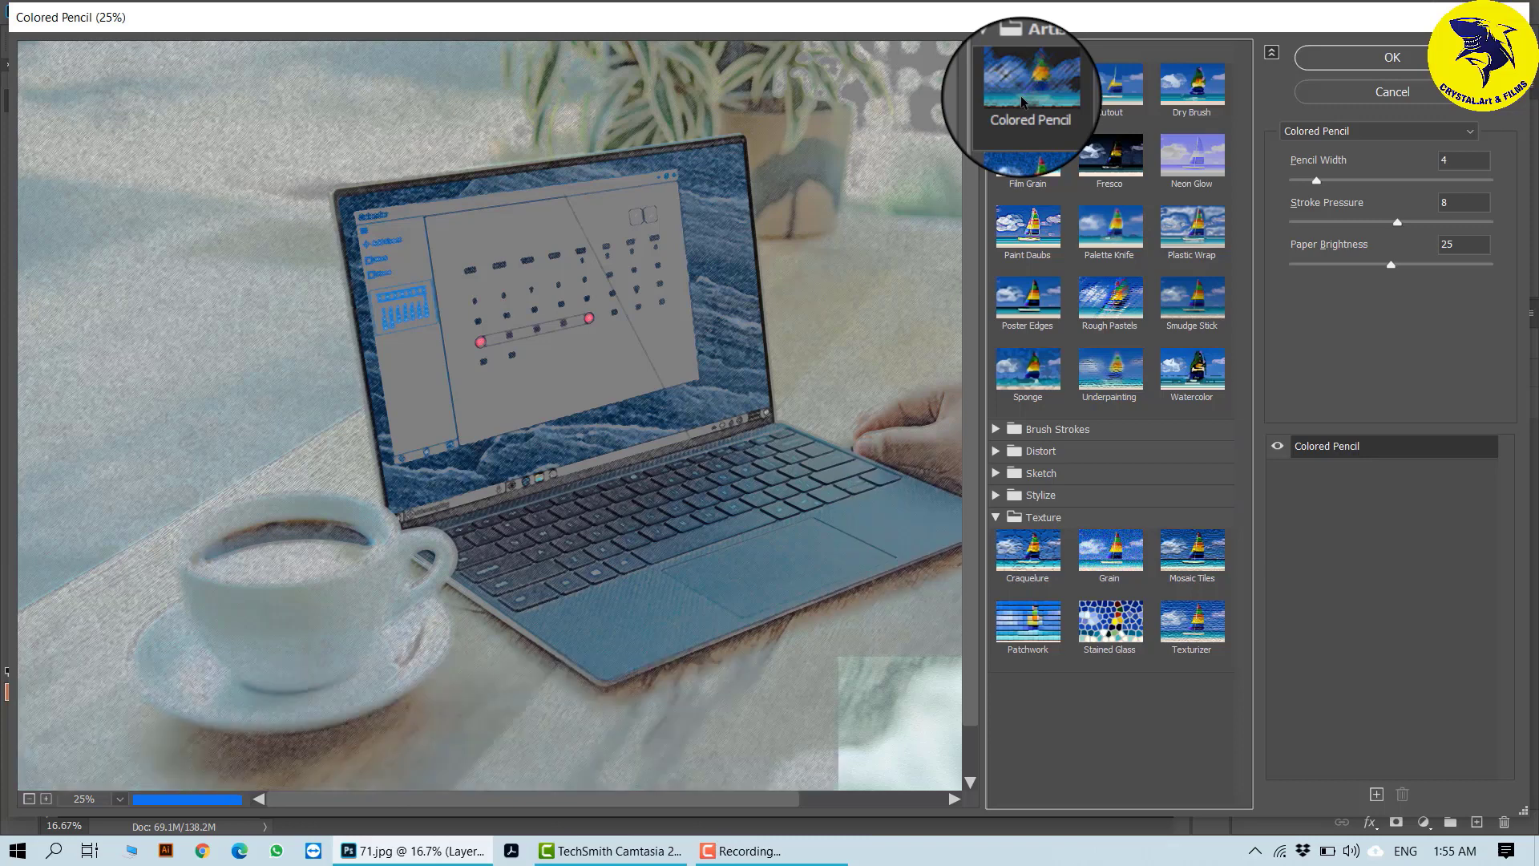
pyautogui.click(1212, 93)
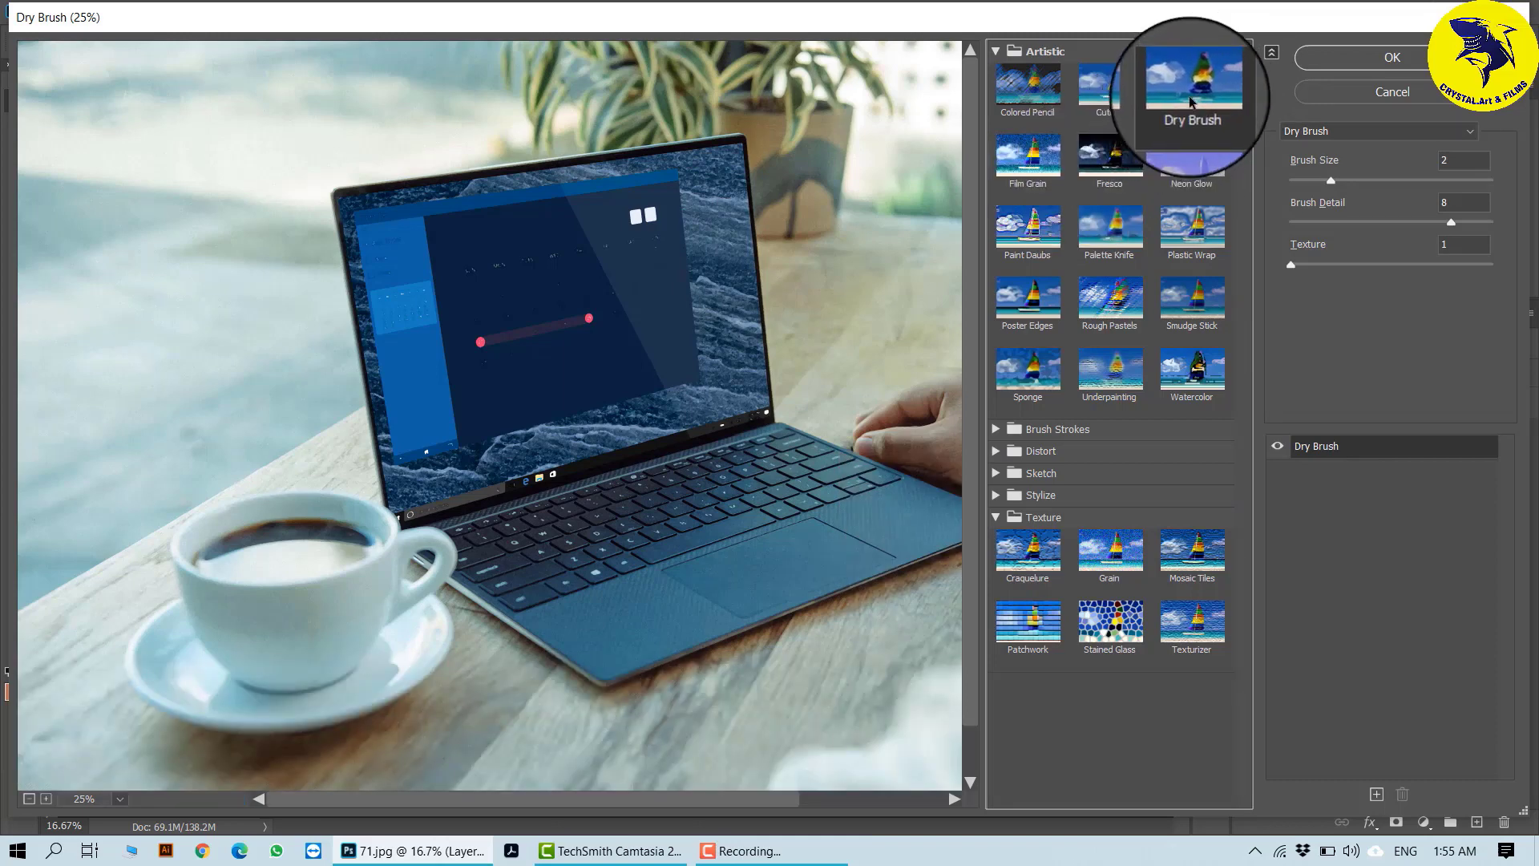
pyautogui.click(1045, 165)
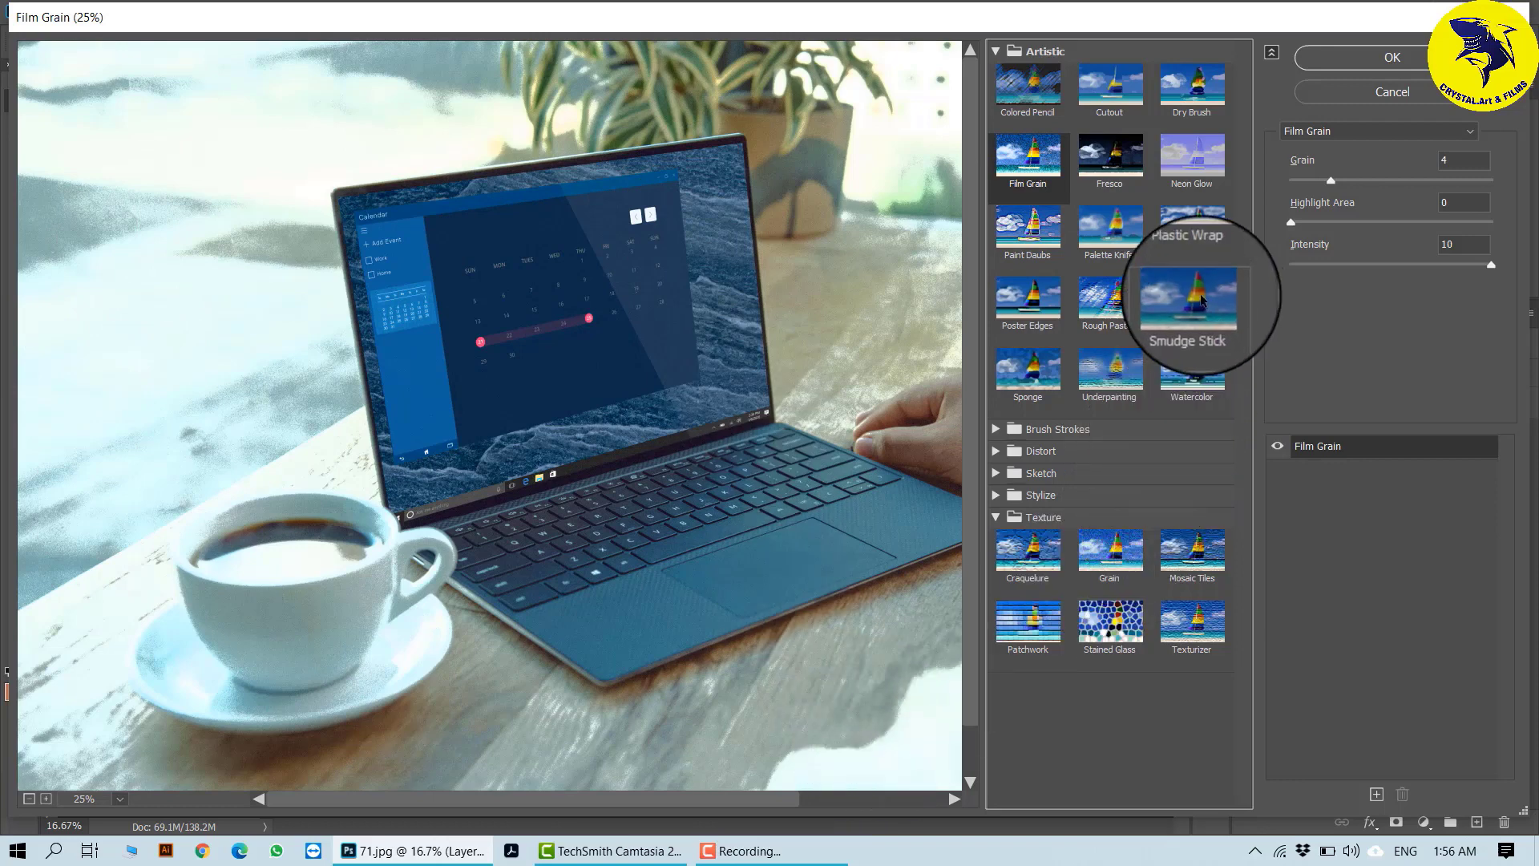
# - Preview the Artistic effects Neon Glow and Sponge on the laptop photo
pyautogui.click(1189, 159)
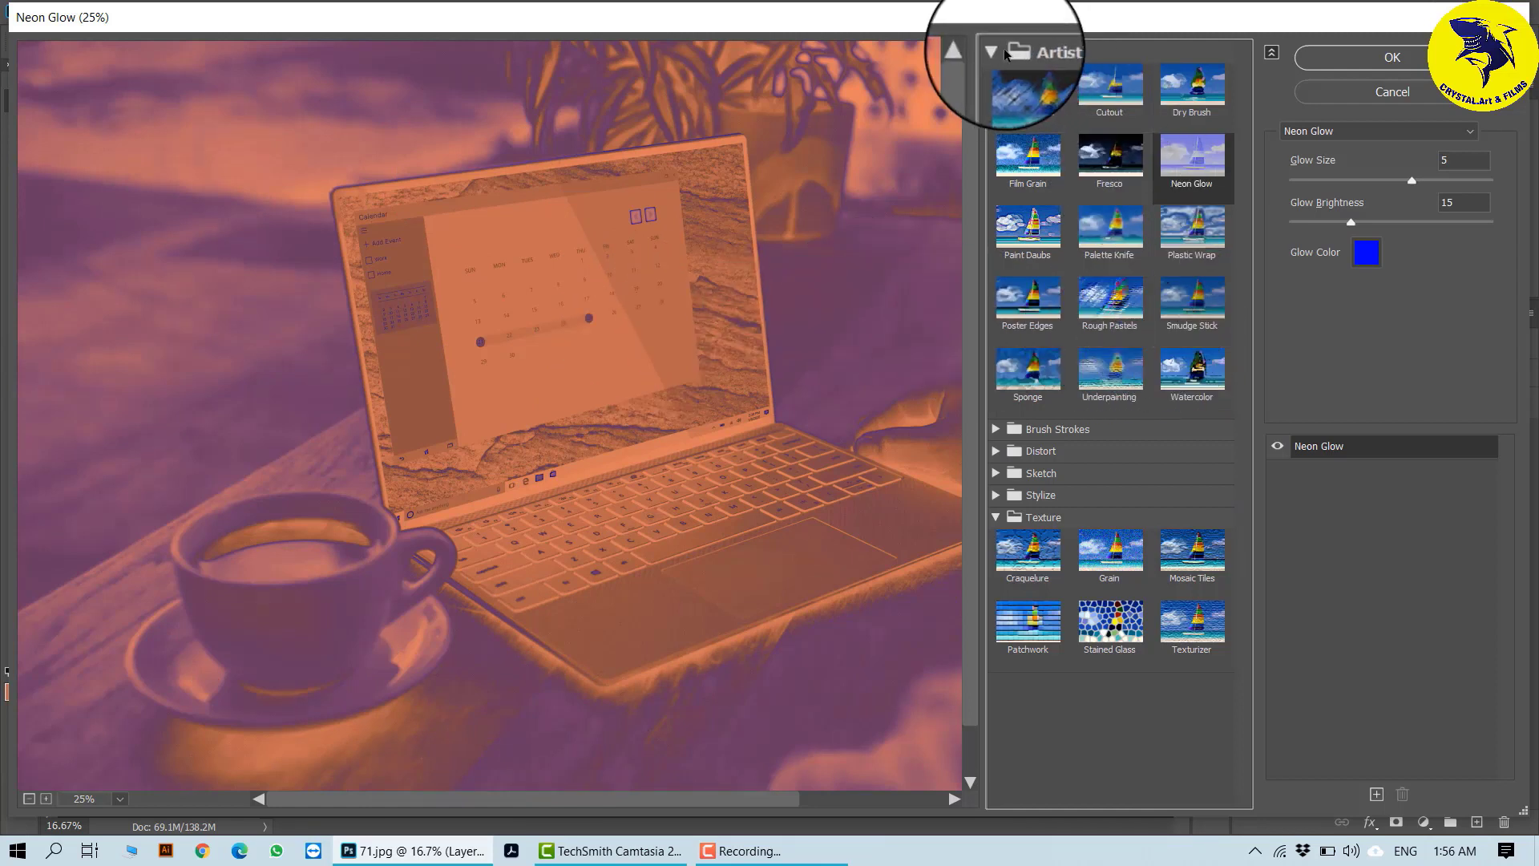
pyautogui.click(1034, 373)
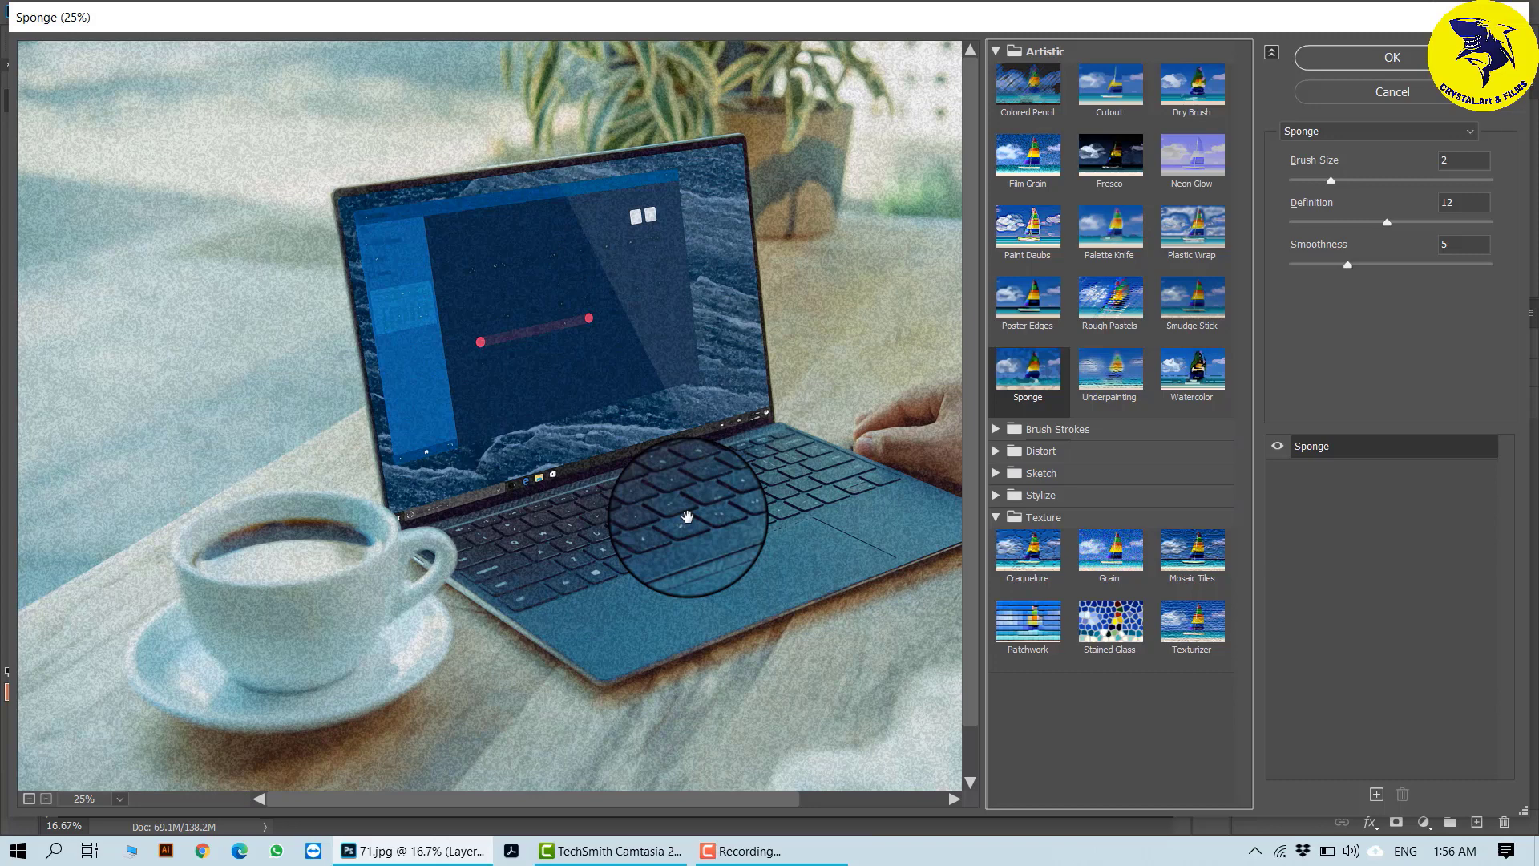
# - Try the Brush Strokes effect Ink Outlines with Stroke Length 9, Dark Intensity 36 and Light Intensity 25
pyautogui.click(996, 51)
pyautogui.click(996, 73)
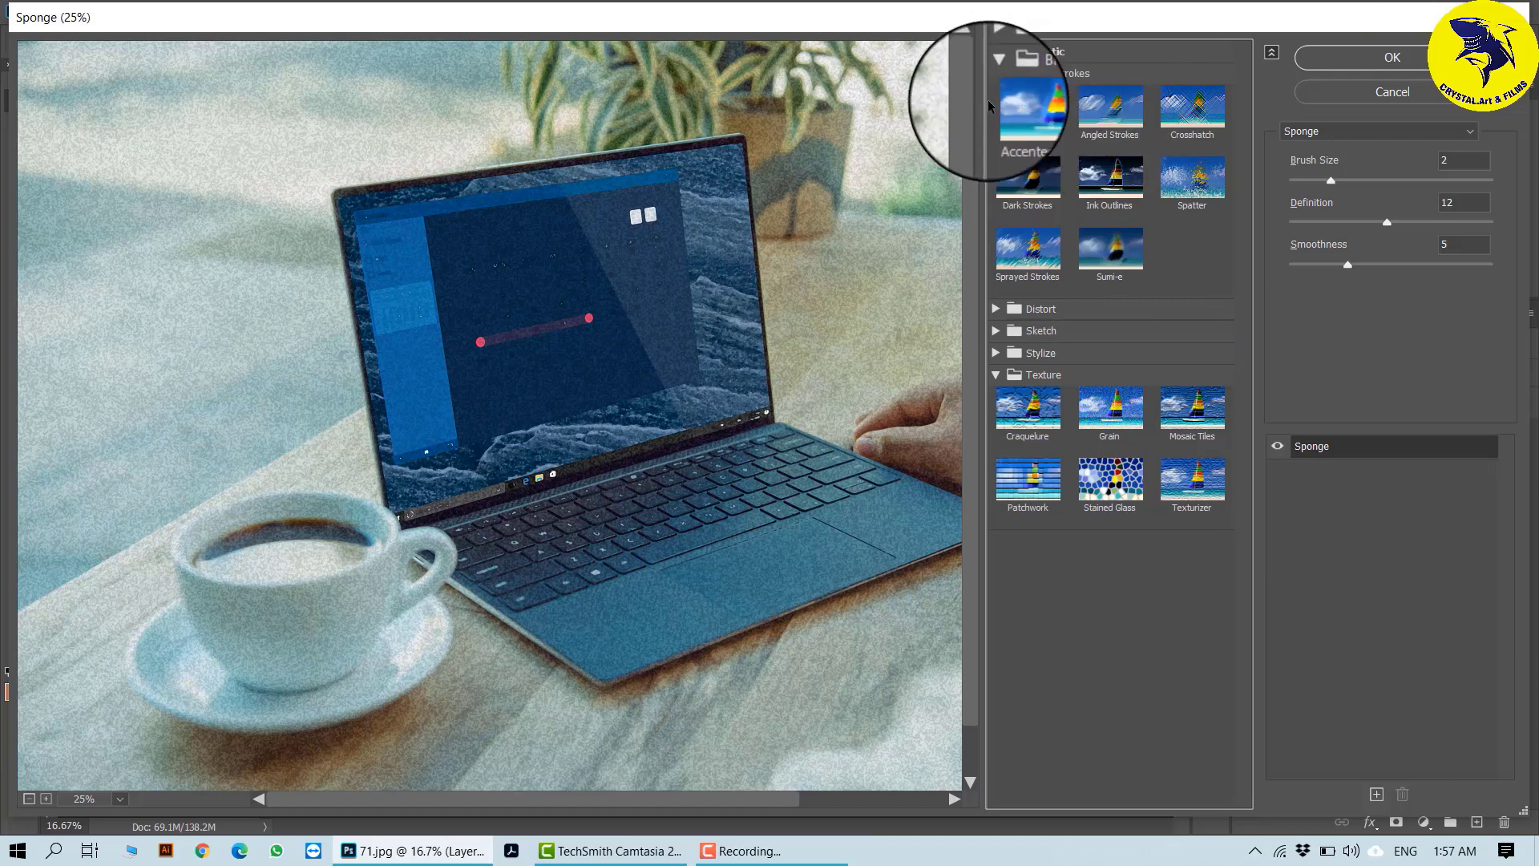
pyautogui.click(1116, 193)
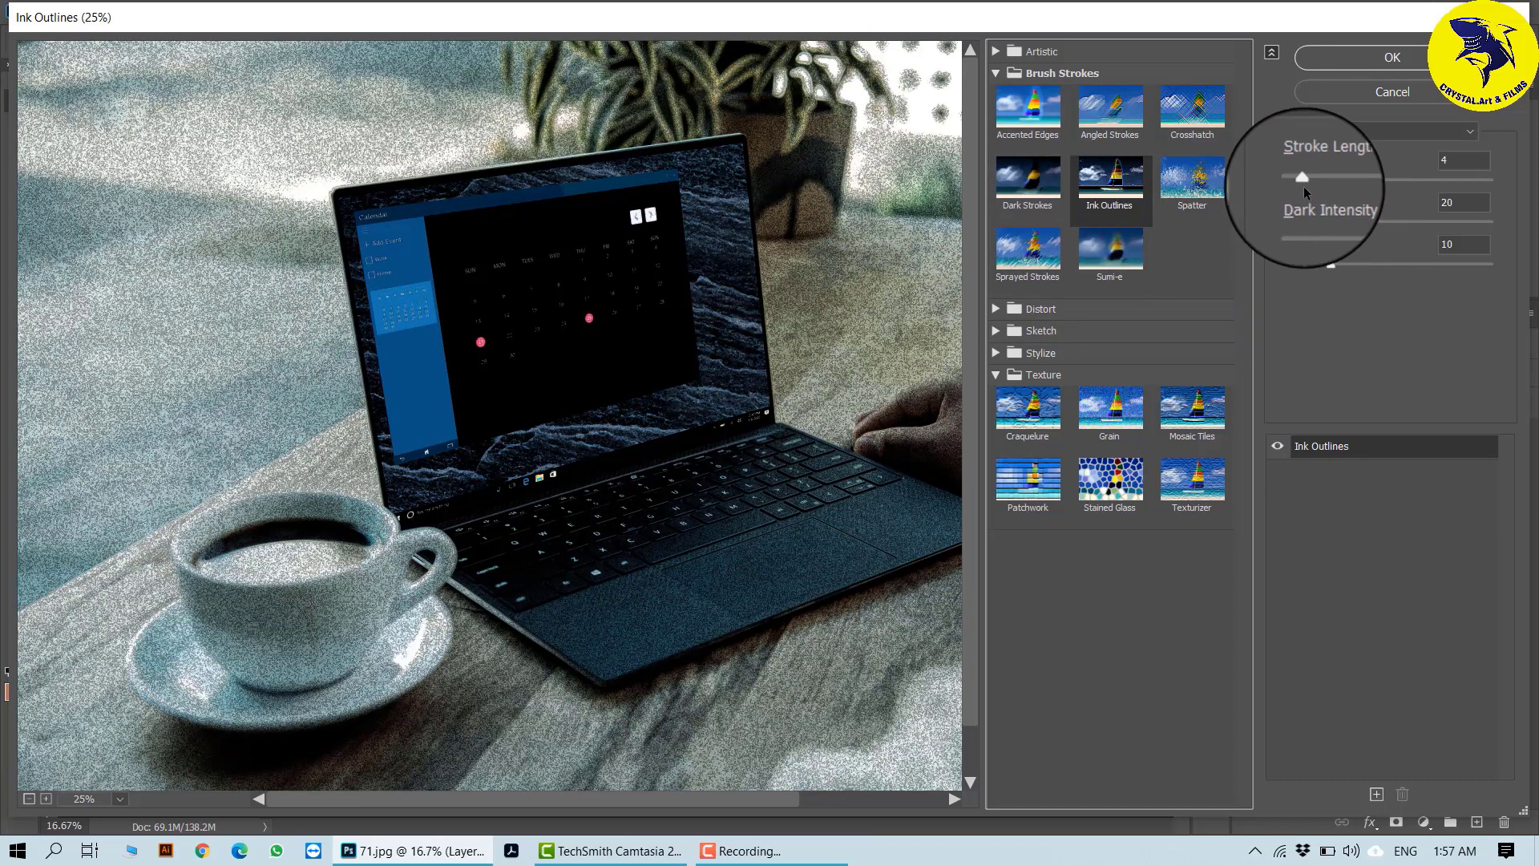
pyautogui.moveTo(1304, 183); pyautogui.dragTo(1325, 179)
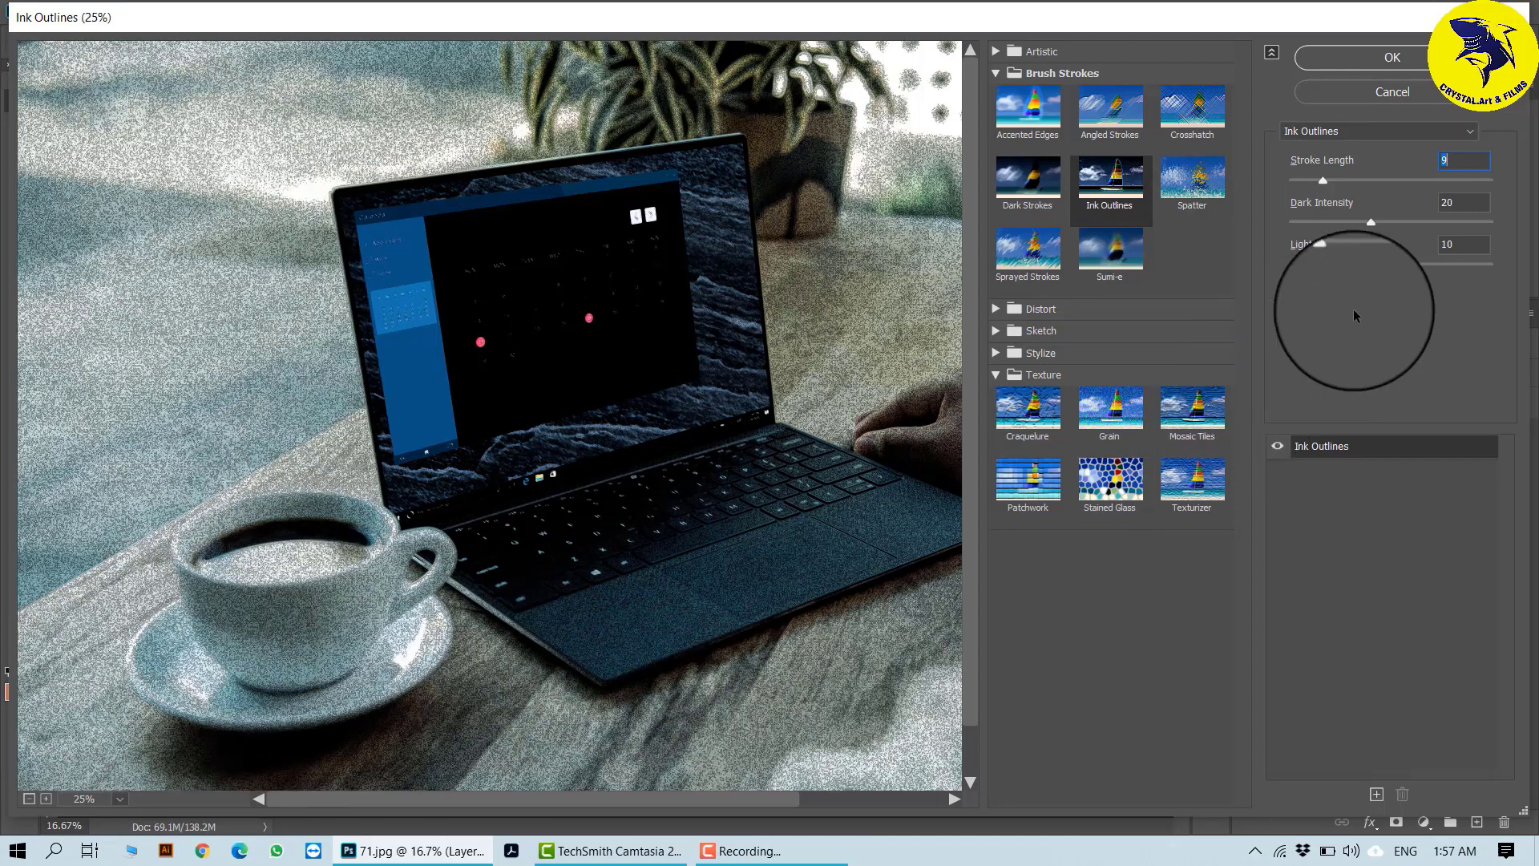
pyautogui.moveTo(1371, 222); pyautogui.dragTo(1435, 225)
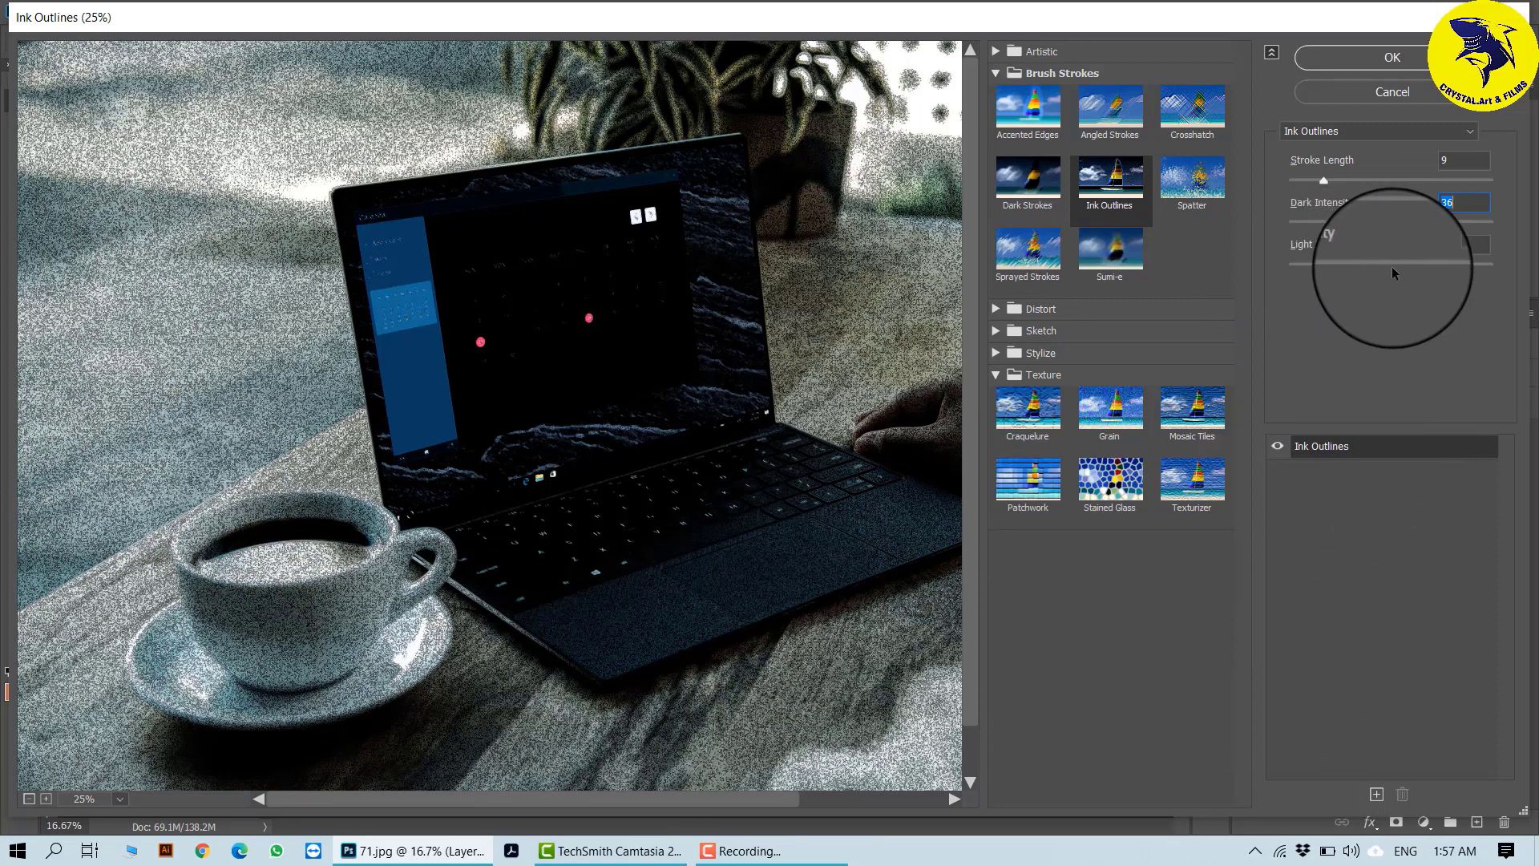
pyautogui.moveTo(1395, 274)
pyautogui.mouseDown()
pyautogui.moveTo(1330, 265)
pyautogui.moveTo(1393, 271)
pyautogui.mouseUp()
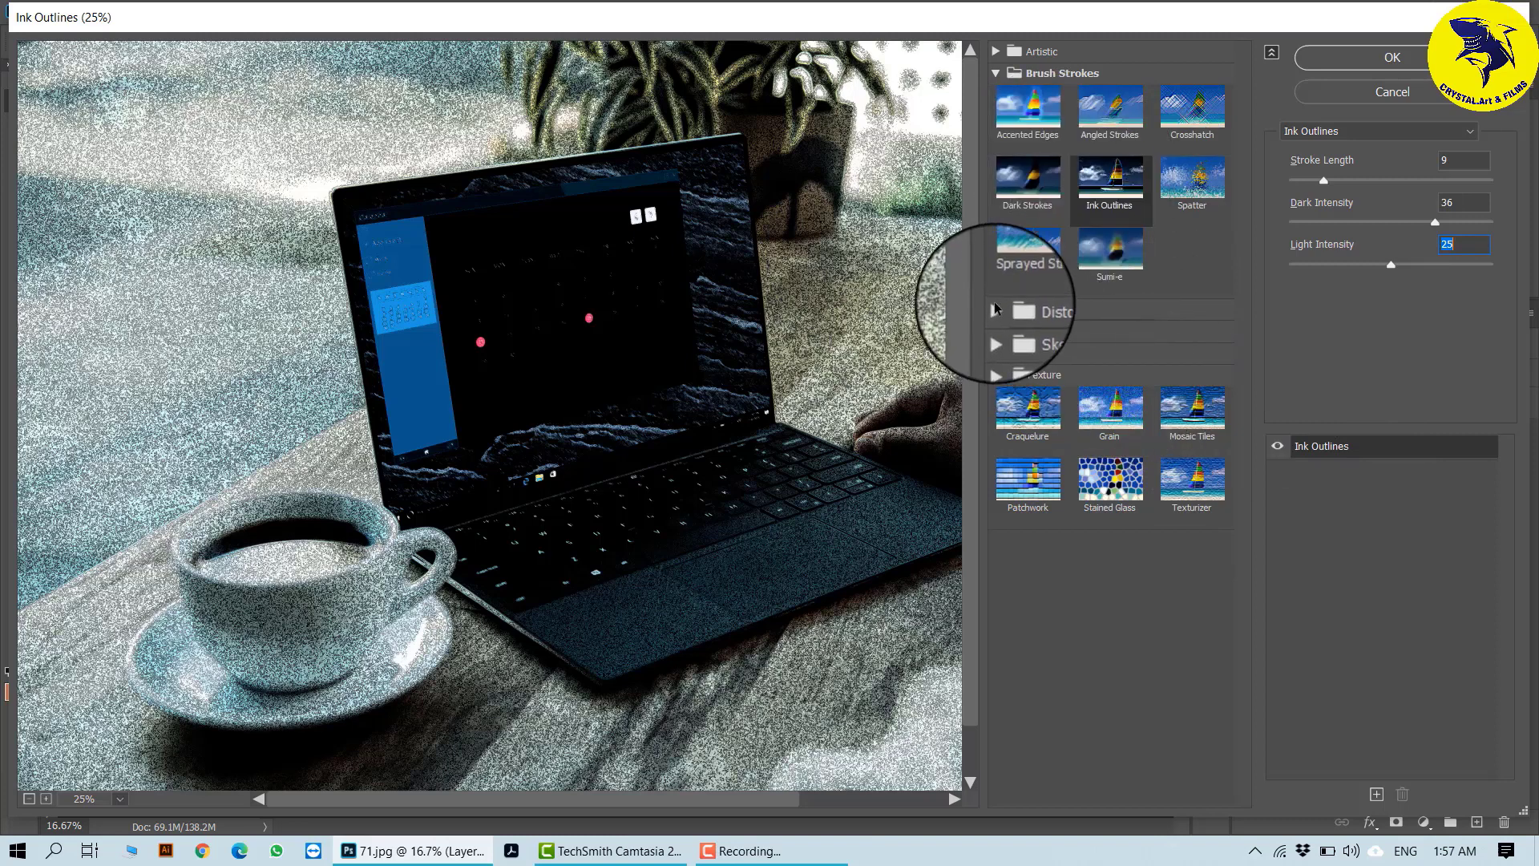
# - Try the Distort effect Ocean Ripple on the laptop photo with a Ripple Magnitude of 17
pyautogui.click(997, 72)
pyautogui.click(998, 94)
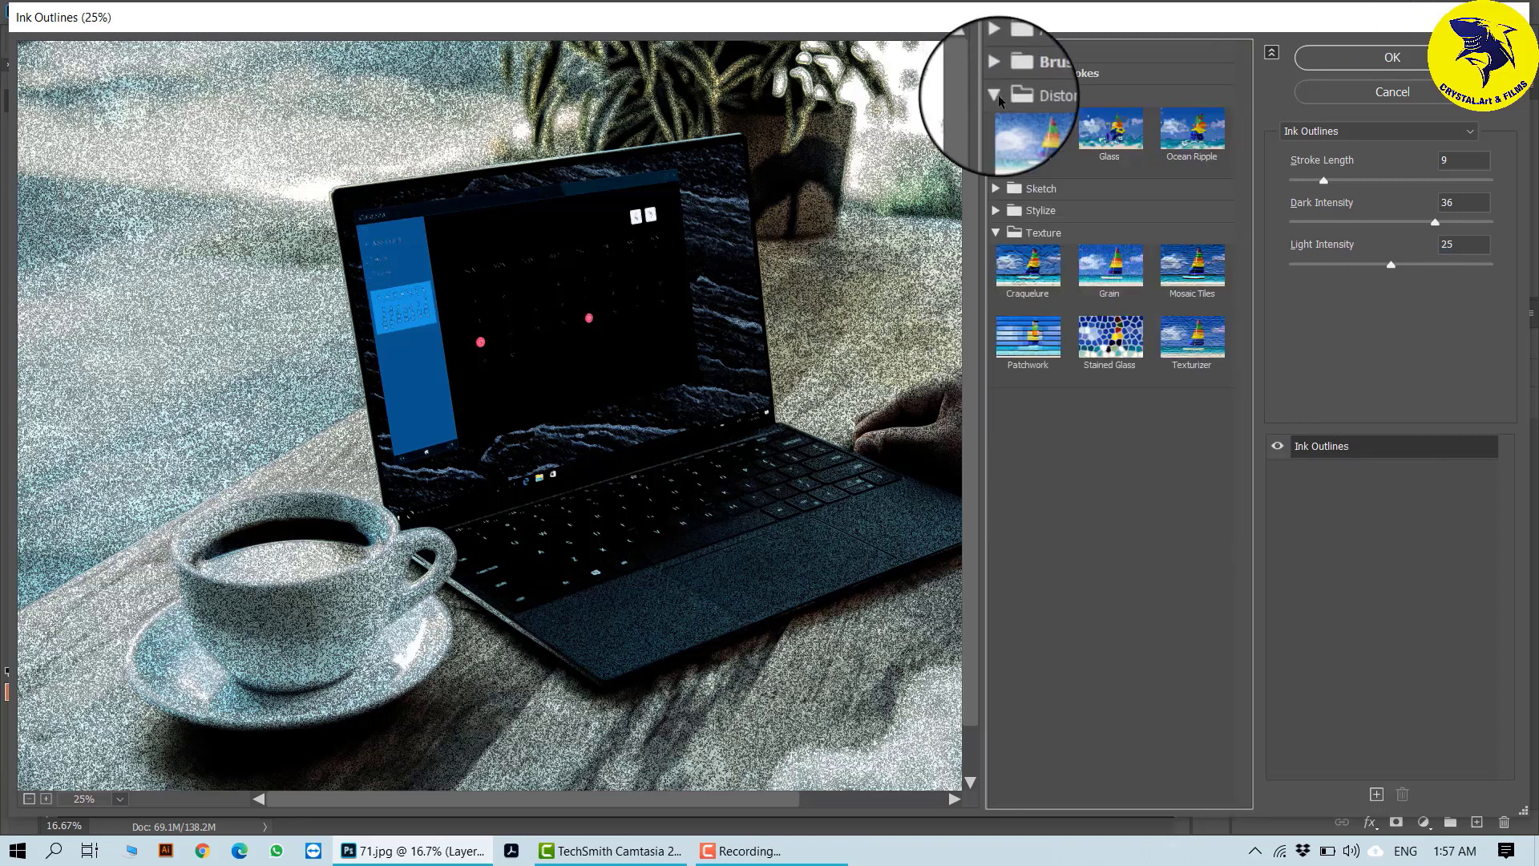
pyautogui.click(1212, 133)
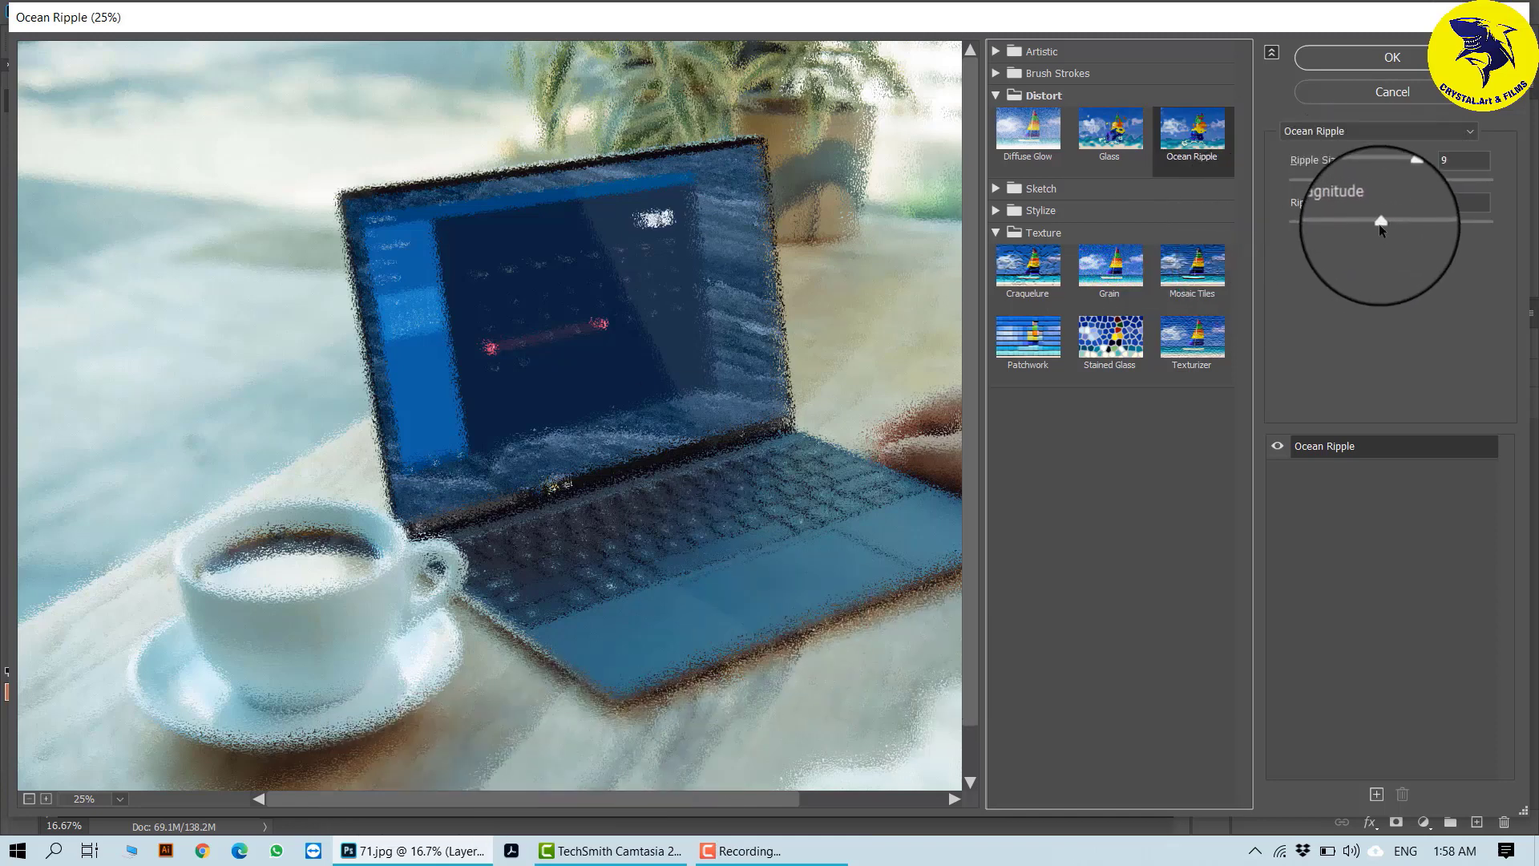
pyautogui.moveTo(1391, 223); pyautogui.dragTo(1464, 228)
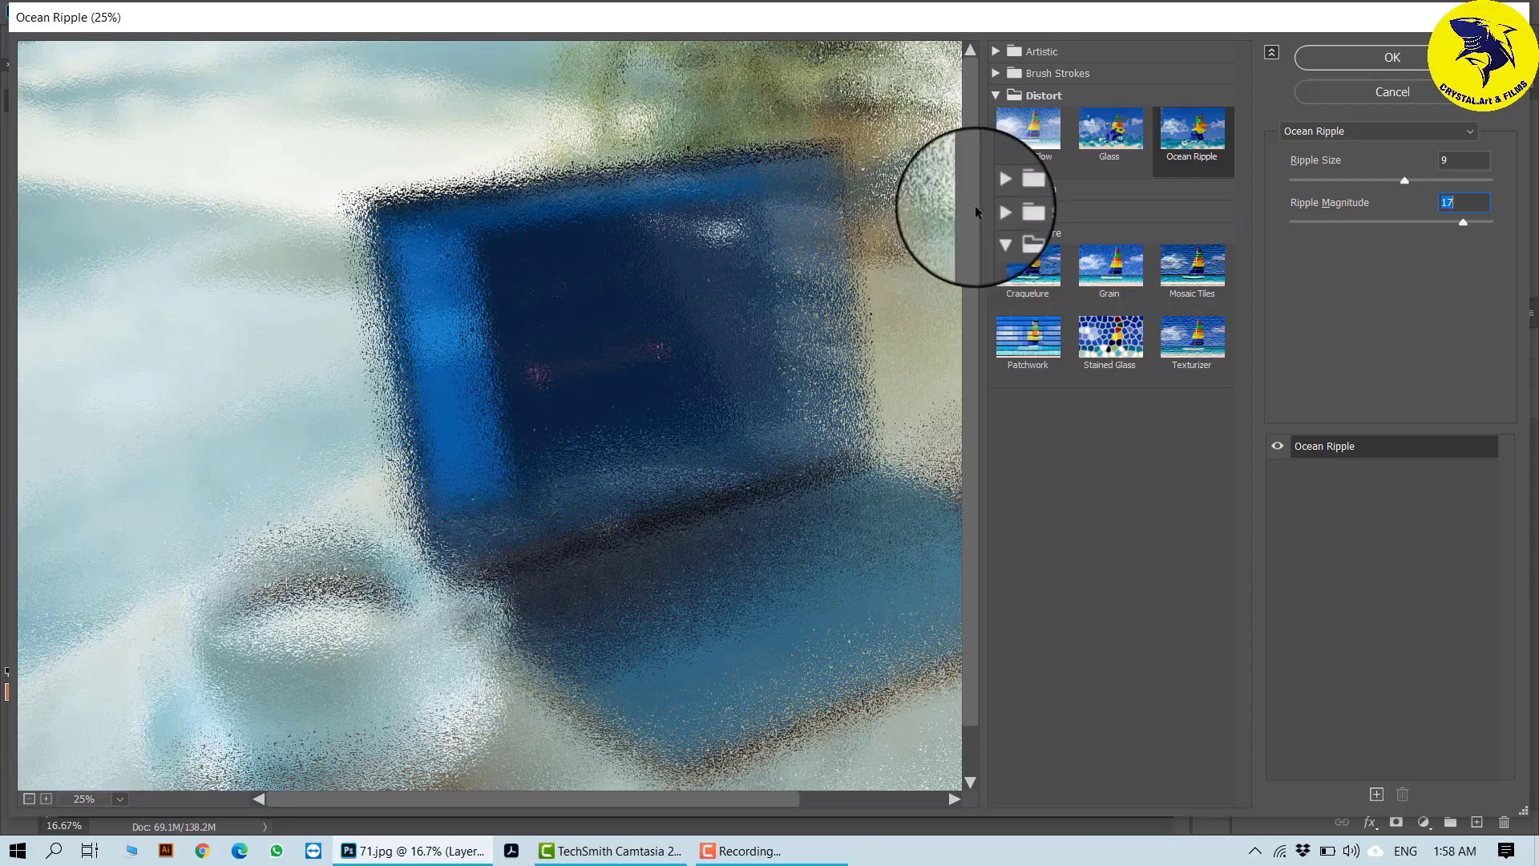
# - Try the Sketch effect Photocopy on the laptop photo with Detail set to 16
pyautogui.click(995, 95)
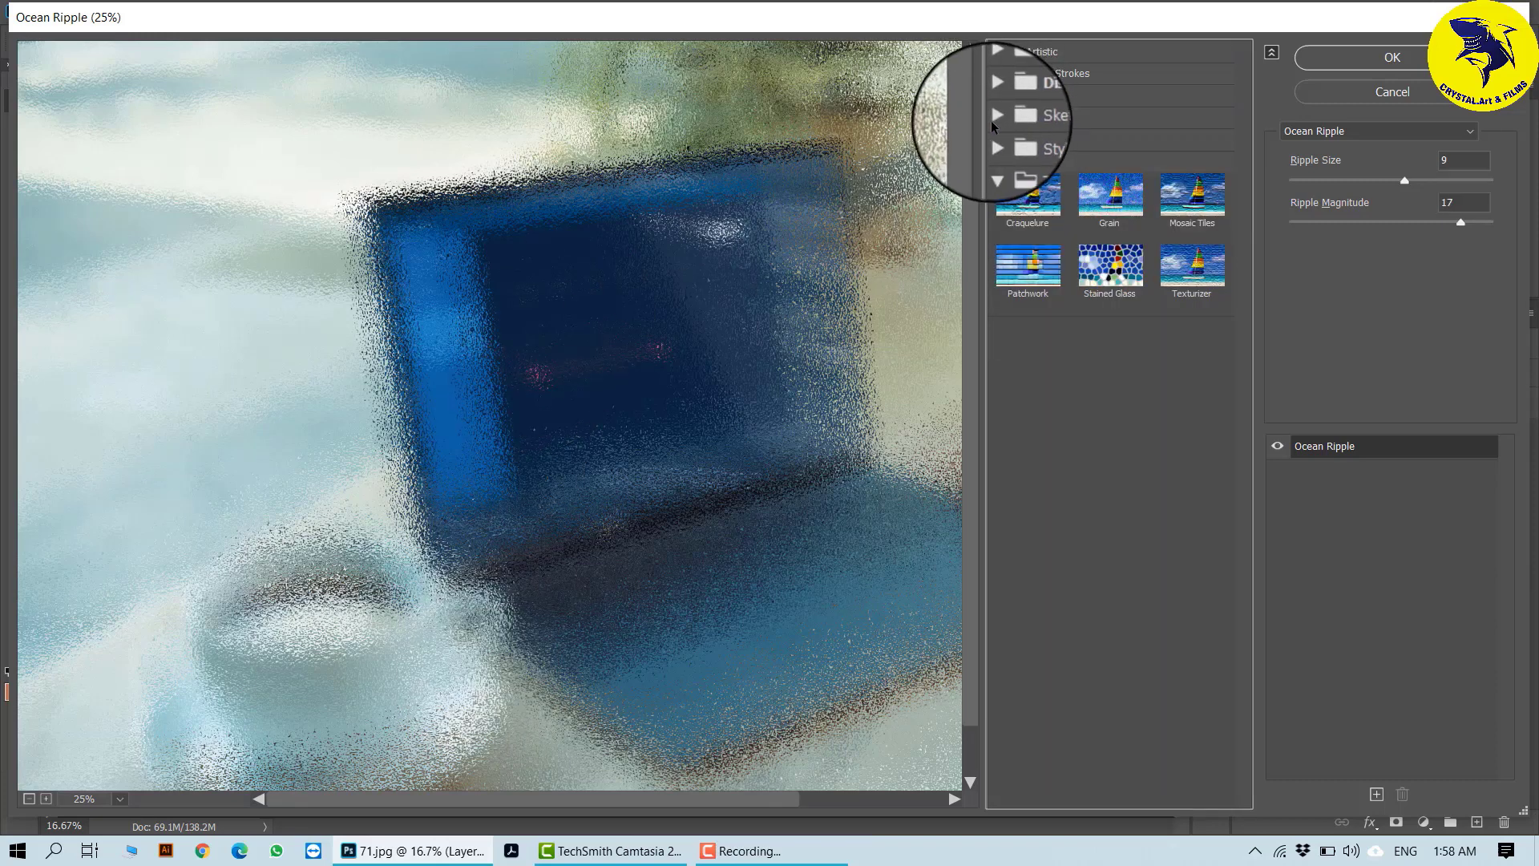
pyautogui.click(991, 119)
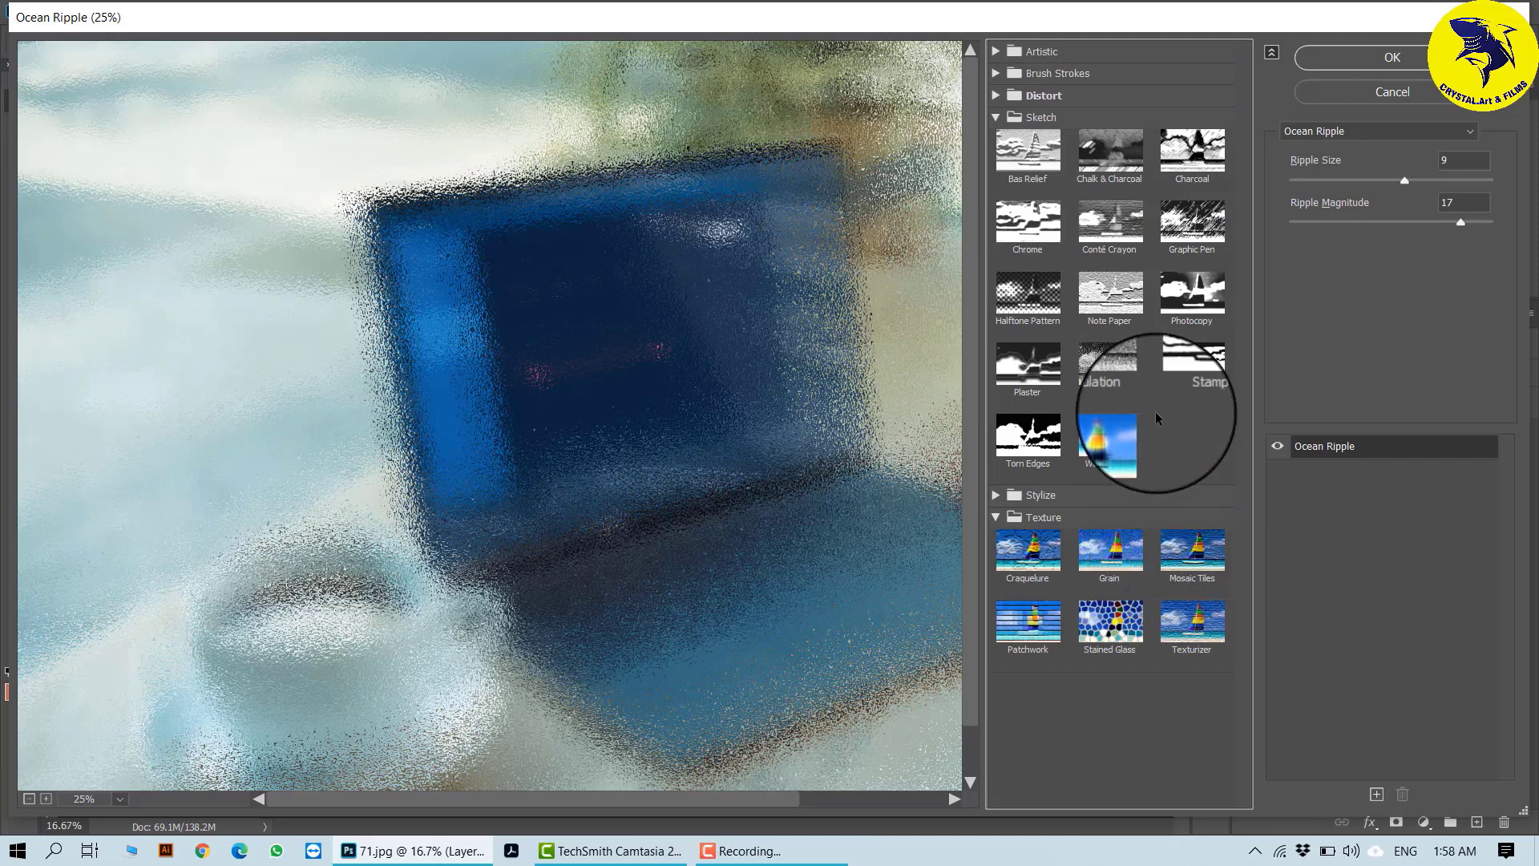
pyautogui.click(1205, 283)
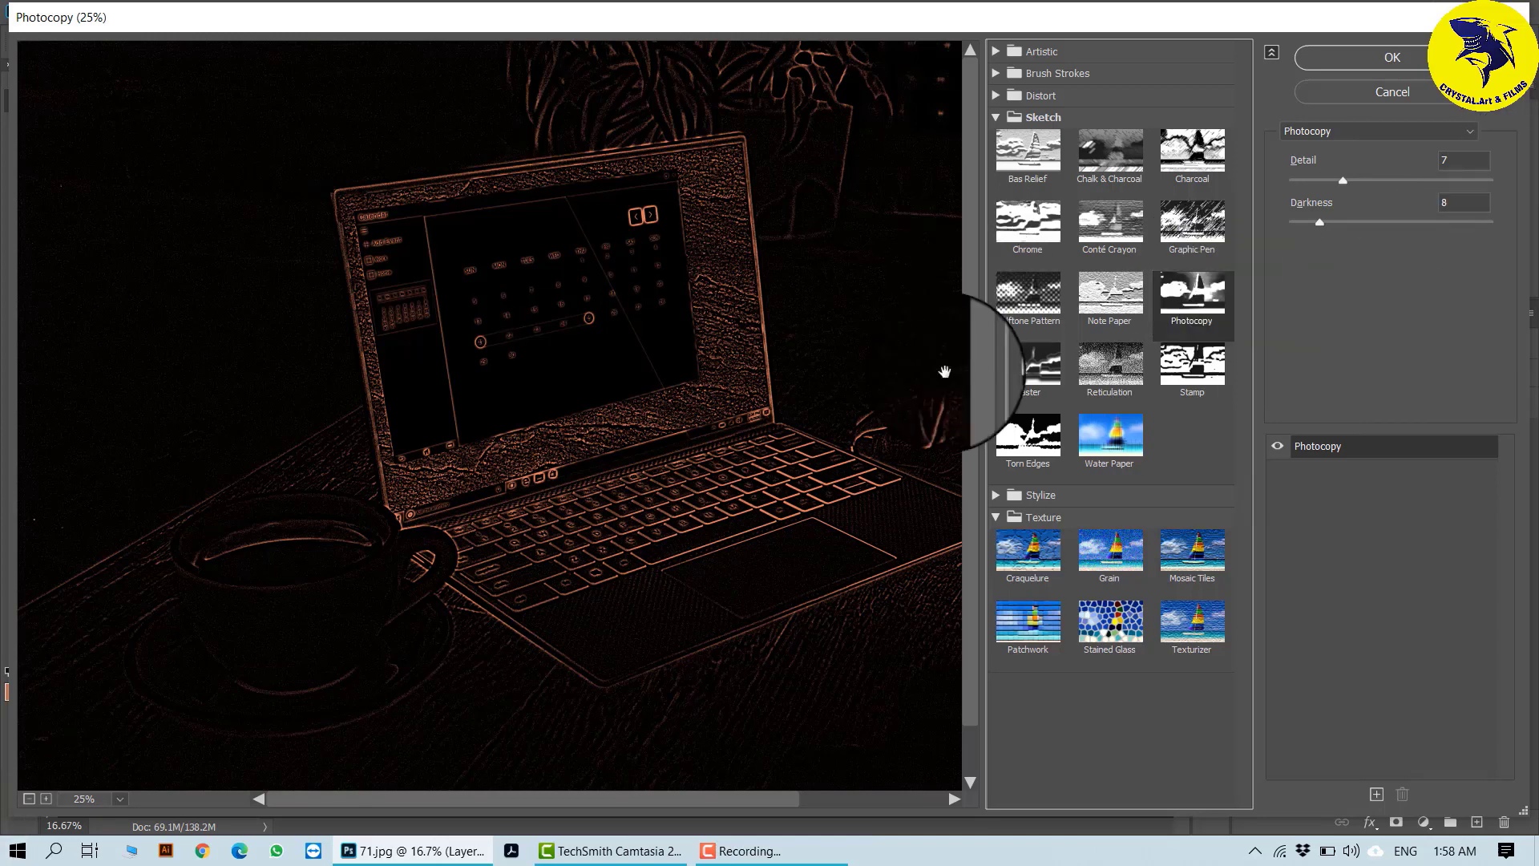
pyautogui.moveTo(1343, 181); pyautogui.dragTo(1424, 178)
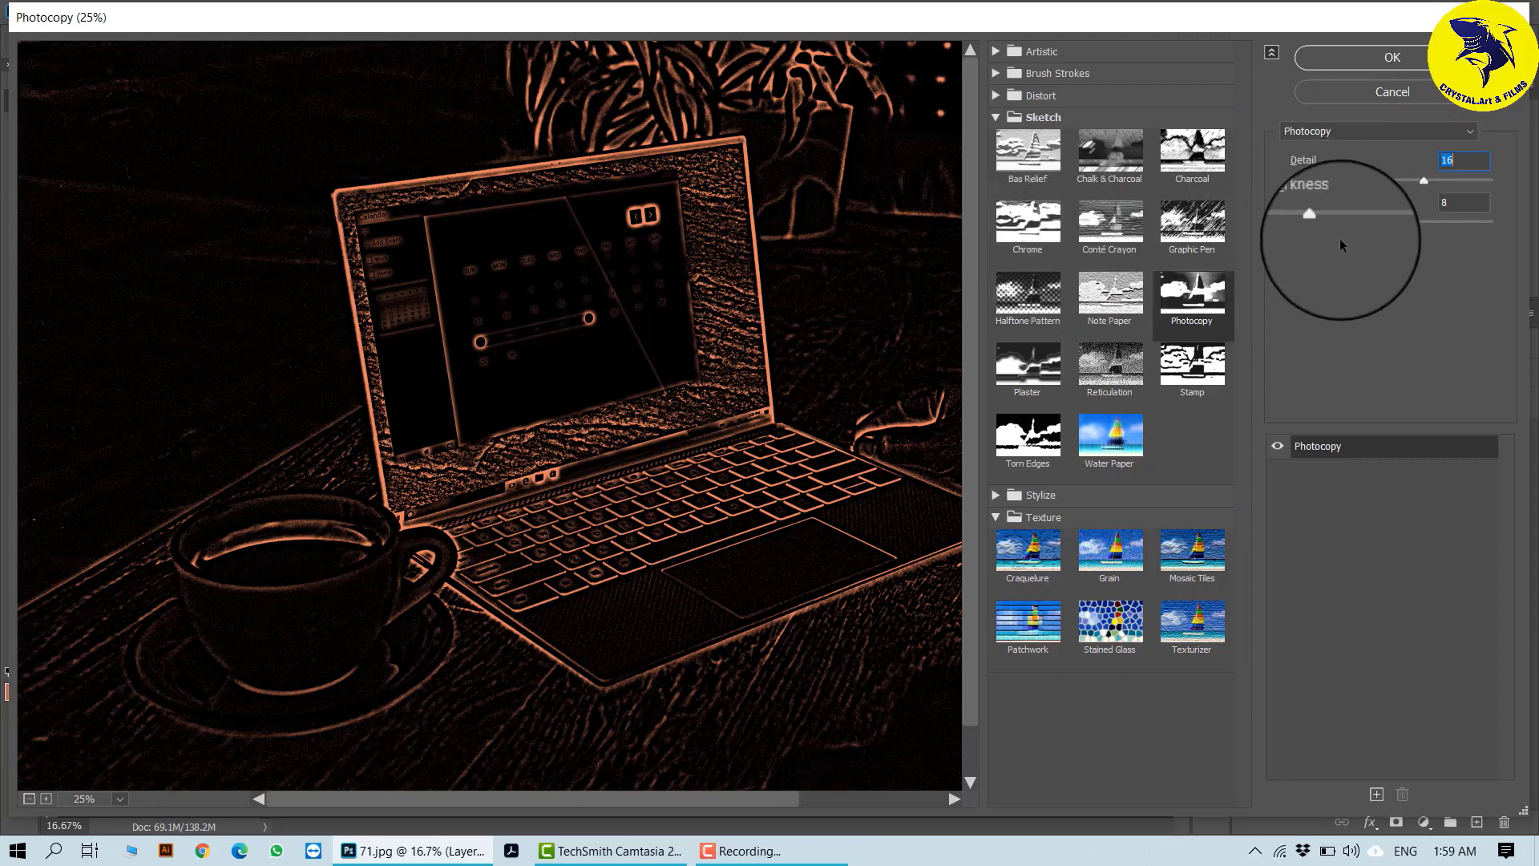
# - Try the Stylize effect Glowing Edges on the laptop photo with an Edge Width of 4
pyautogui.click(997, 117)
pyautogui.click(994, 150)
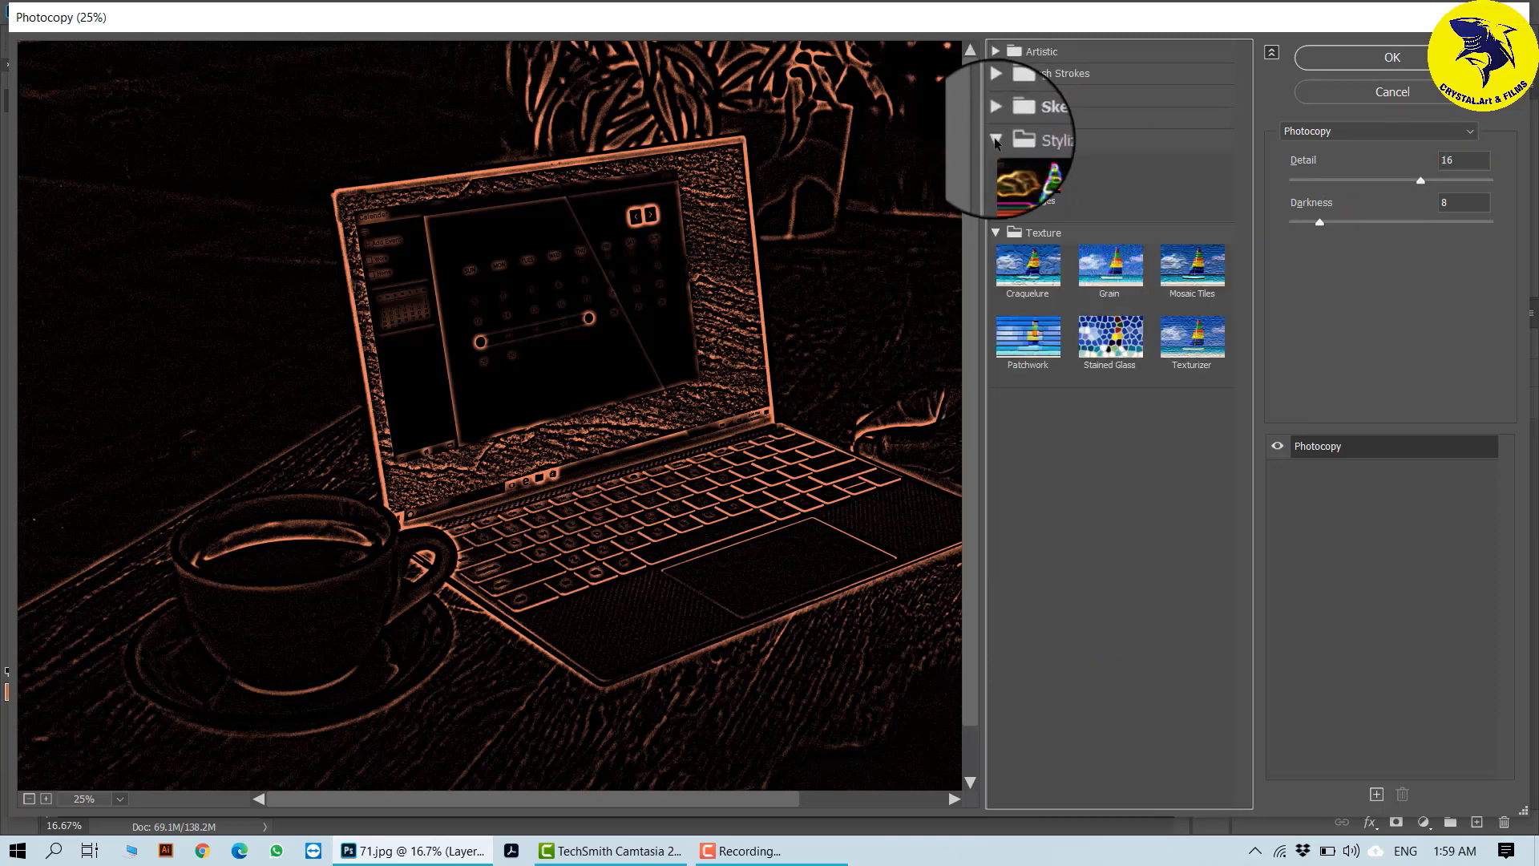
pyautogui.click(1019, 180)
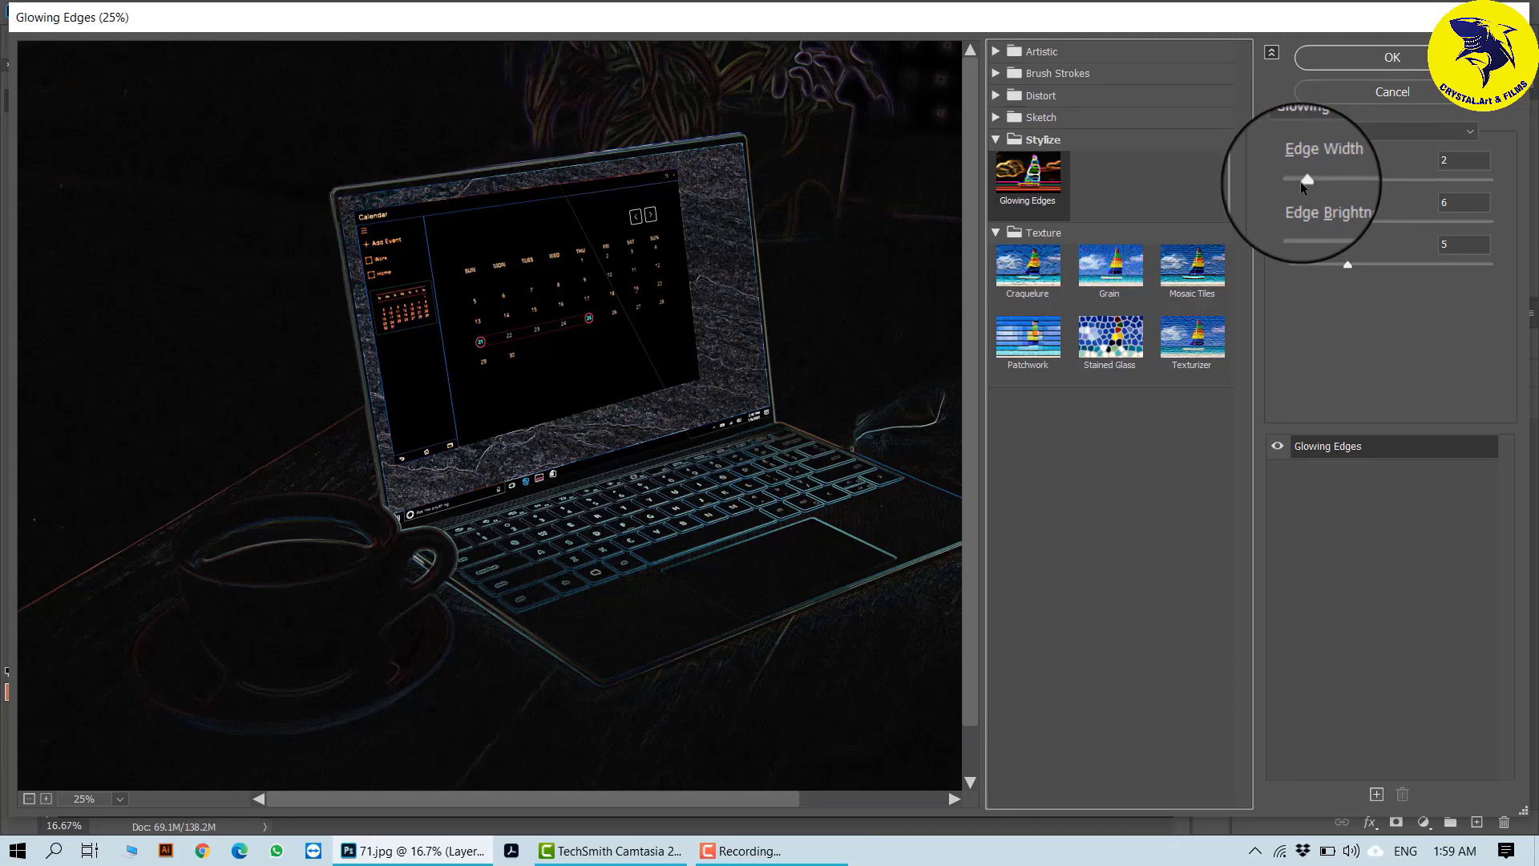
pyautogui.moveTo(1301, 181); pyautogui.dragTo(1338, 183)
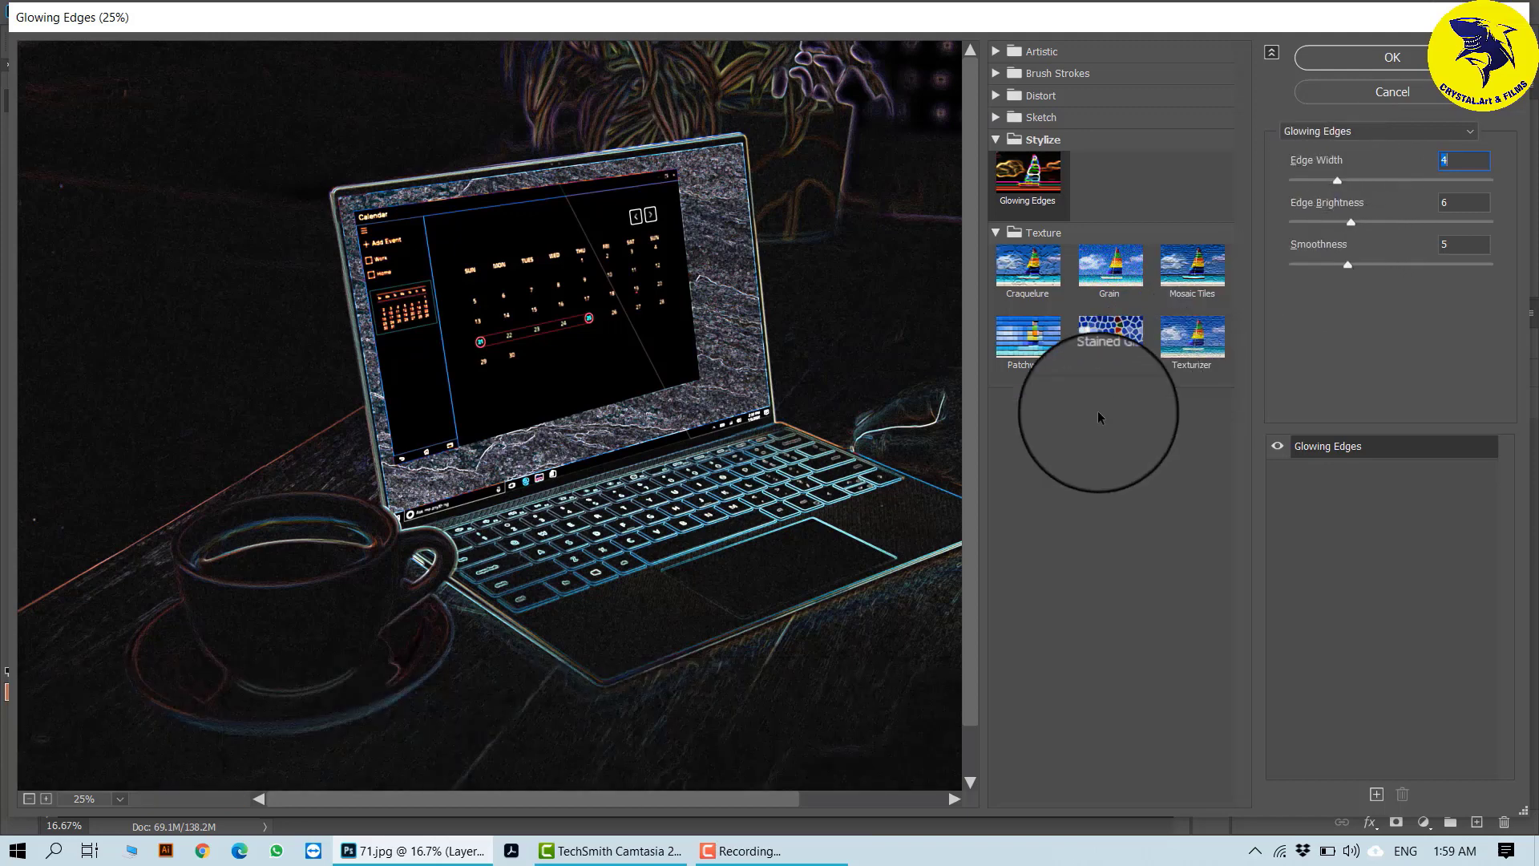
# - Try the Texture effect Patchwork on the laptop photo with Square Size 8 and Relief 17
pyautogui.click(995, 142)
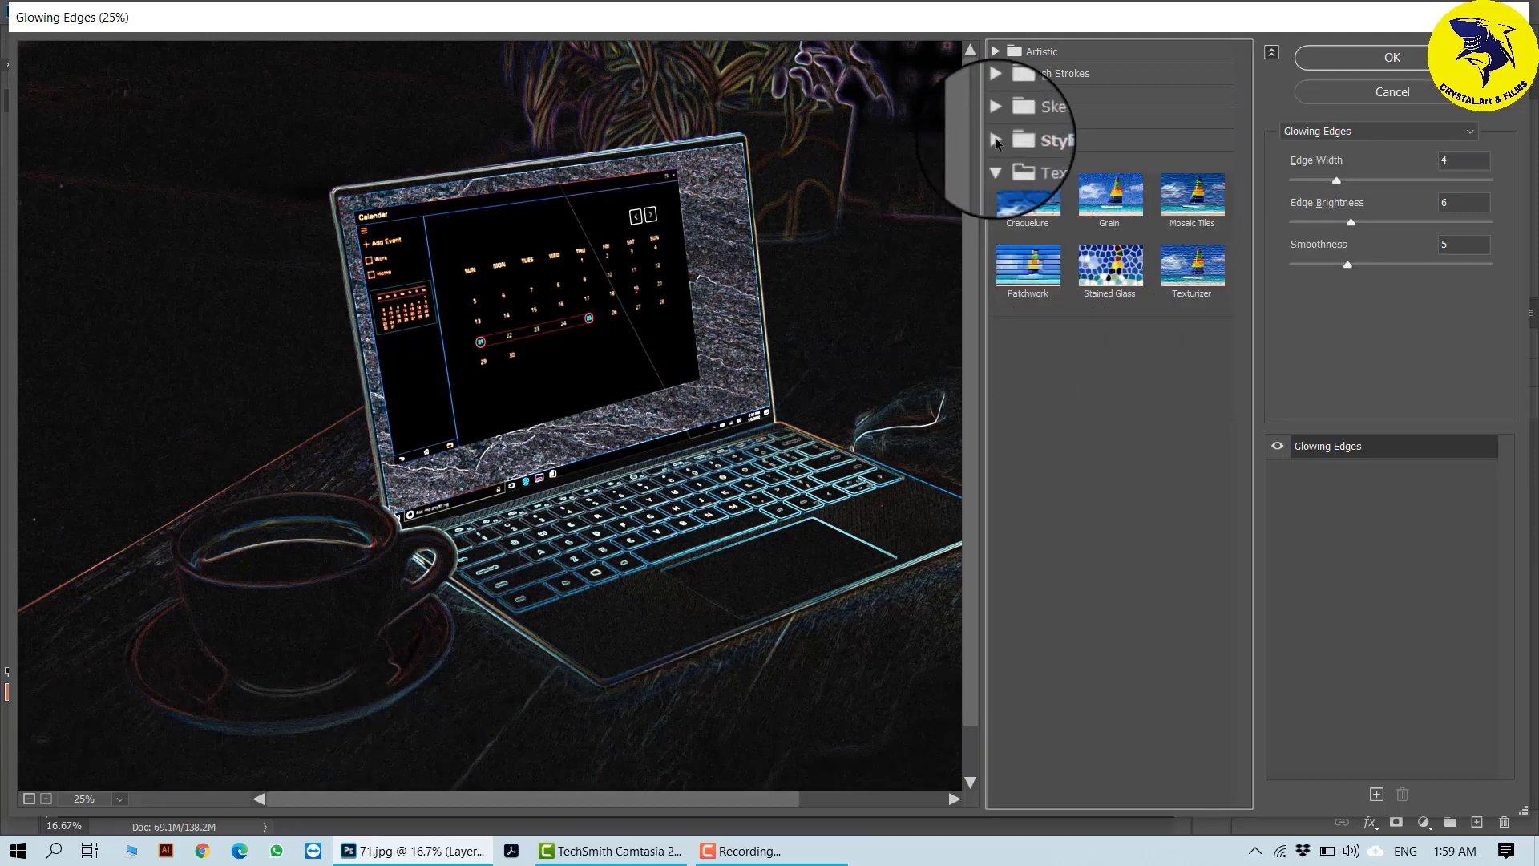
pyautogui.click(996, 162)
pyautogui.click(996, 162)
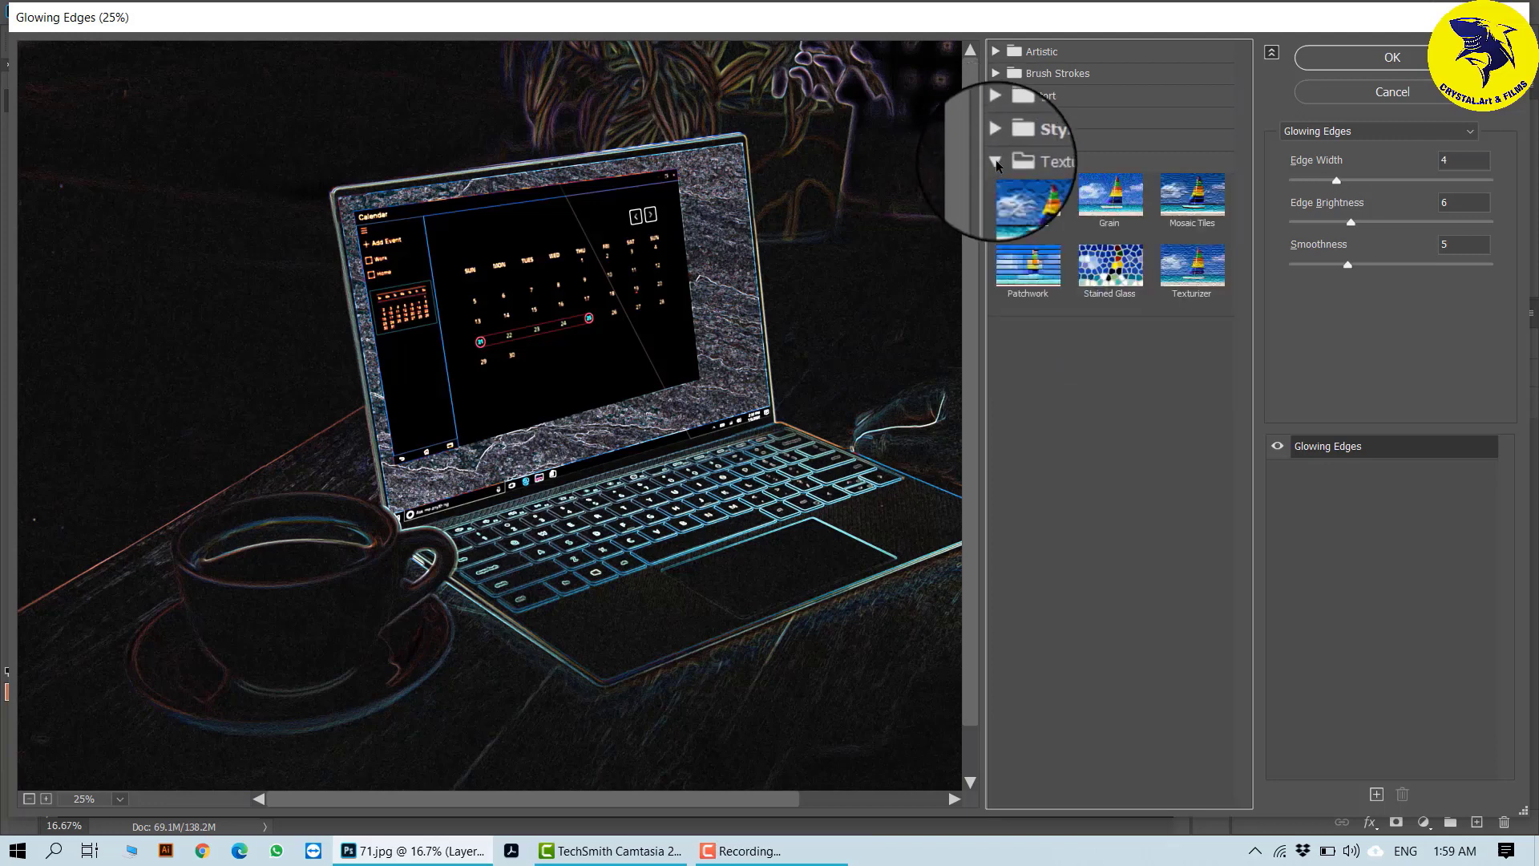
pyautogui.click(1057, 270)
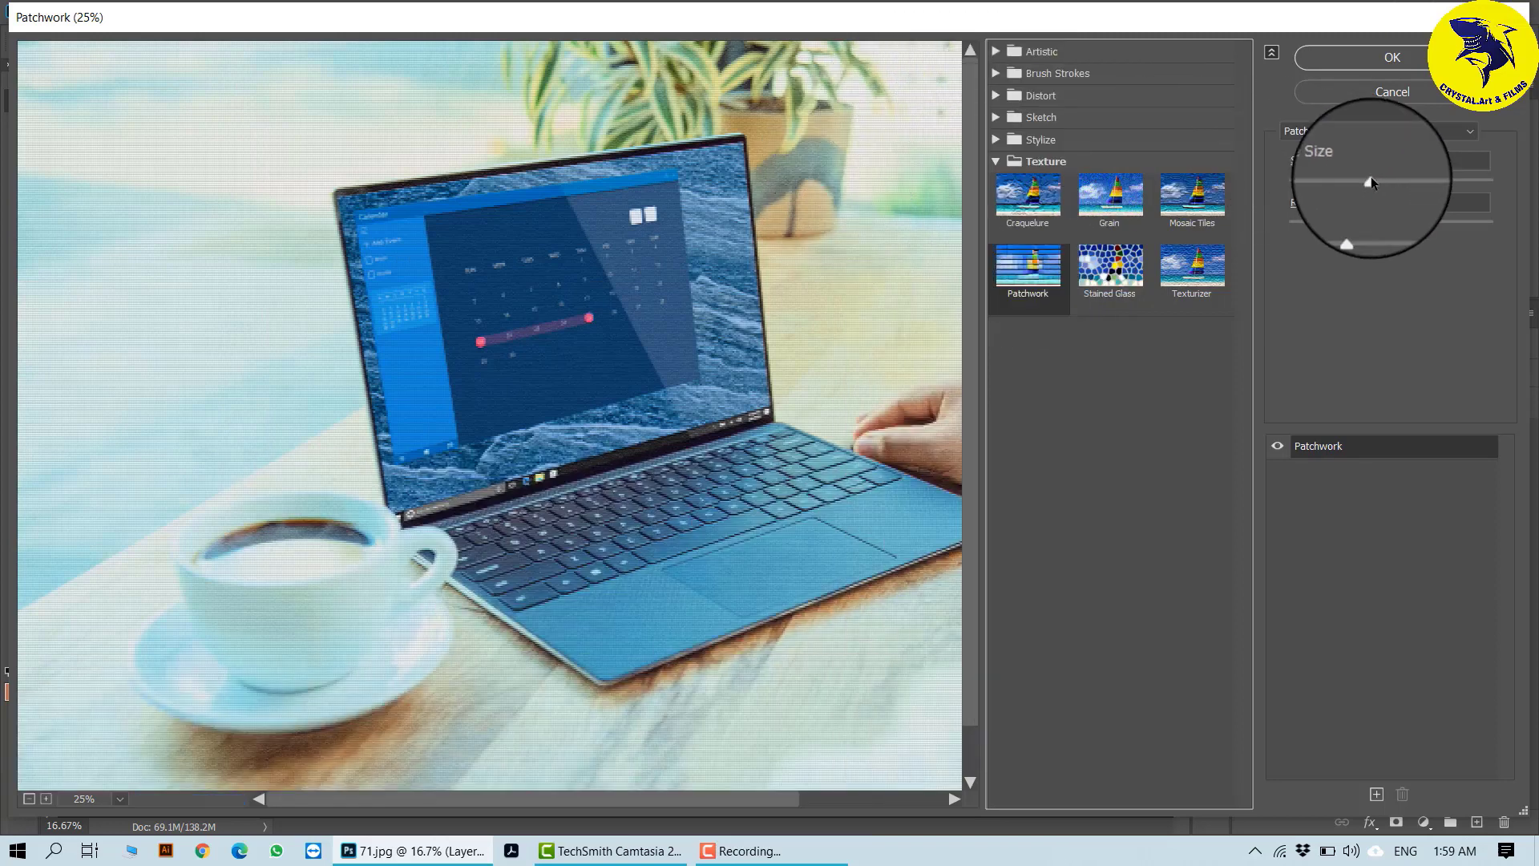
pyautogui.moveTo(1371, 183); pyautogui.dragTo(1435, 178)
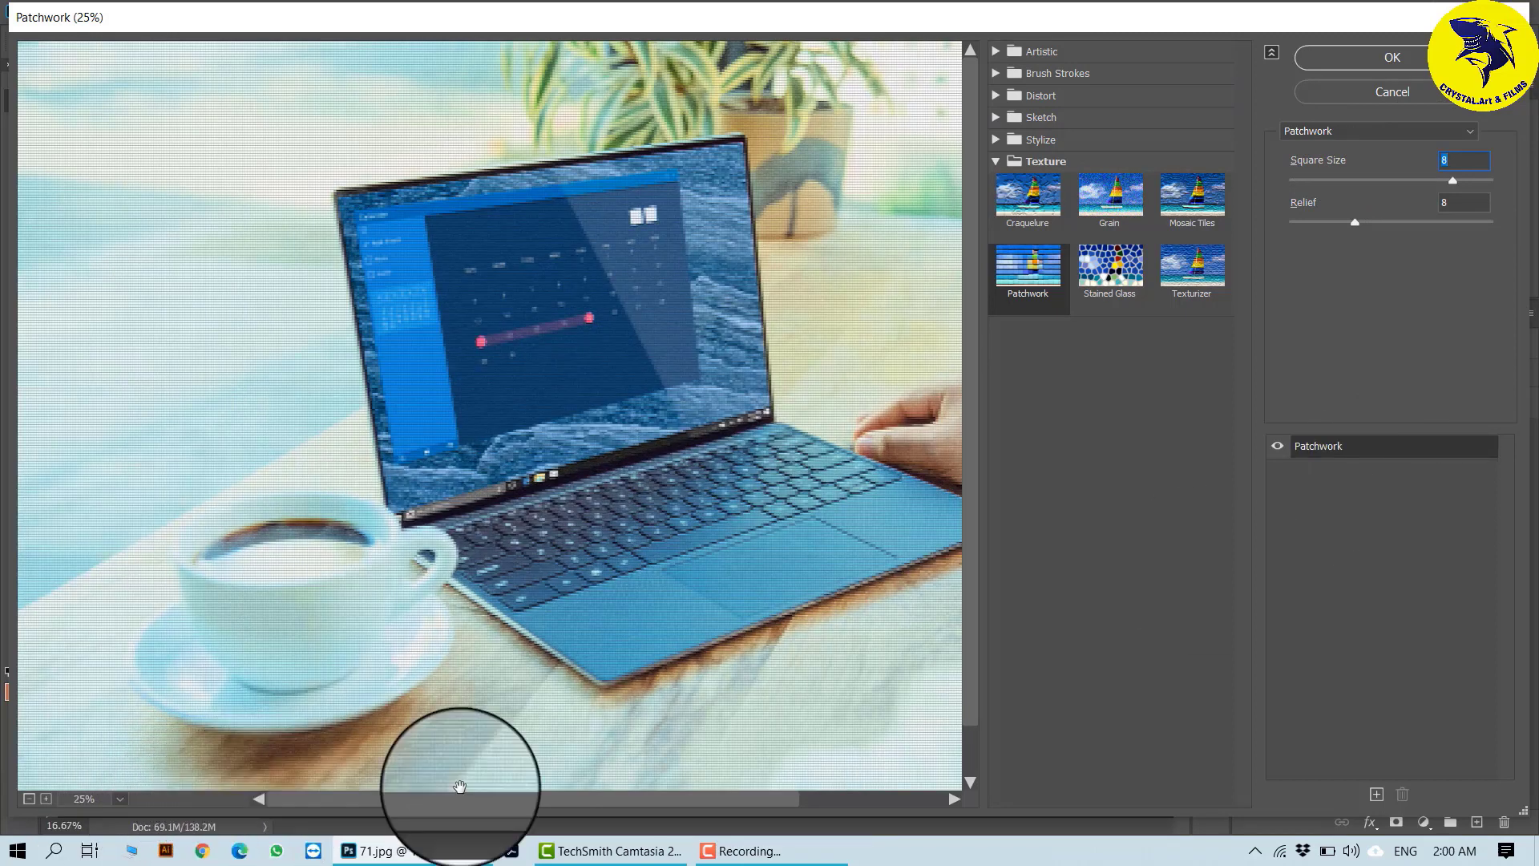
pyautogui.moveTo(1355, 222); pyautogui.dragTo(1430, 225)
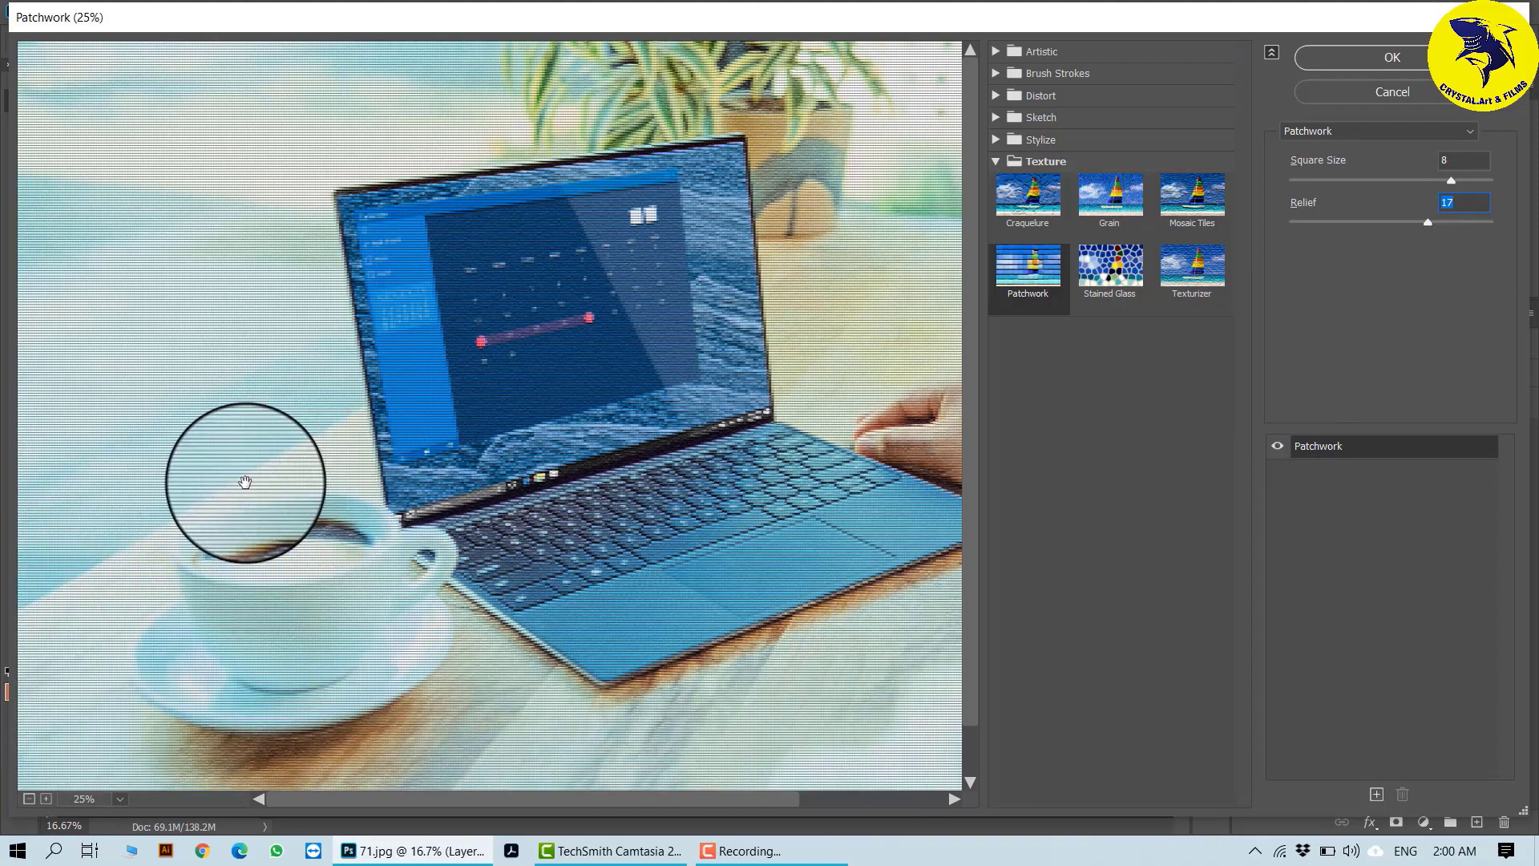
# - Apply the Stained Glass texture to Layer 1 with Cell Size 40, Border Thickness 10 and Light Intensity 6
pyautogui.click(1090, 257)
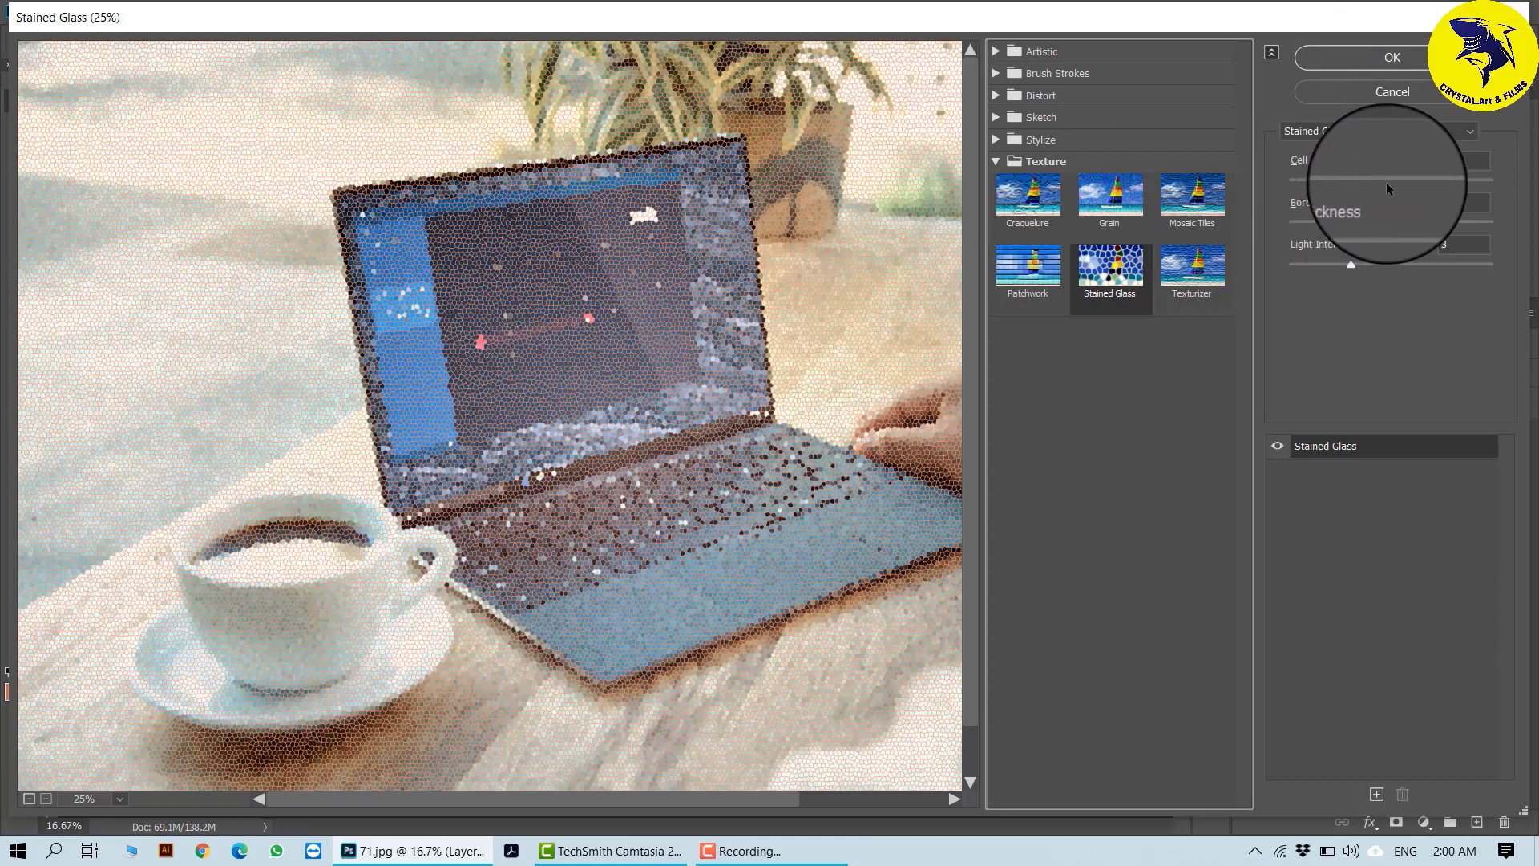
pyautogui.moveTo(1323, 181); pyautogui.dragTo(1452, 181)
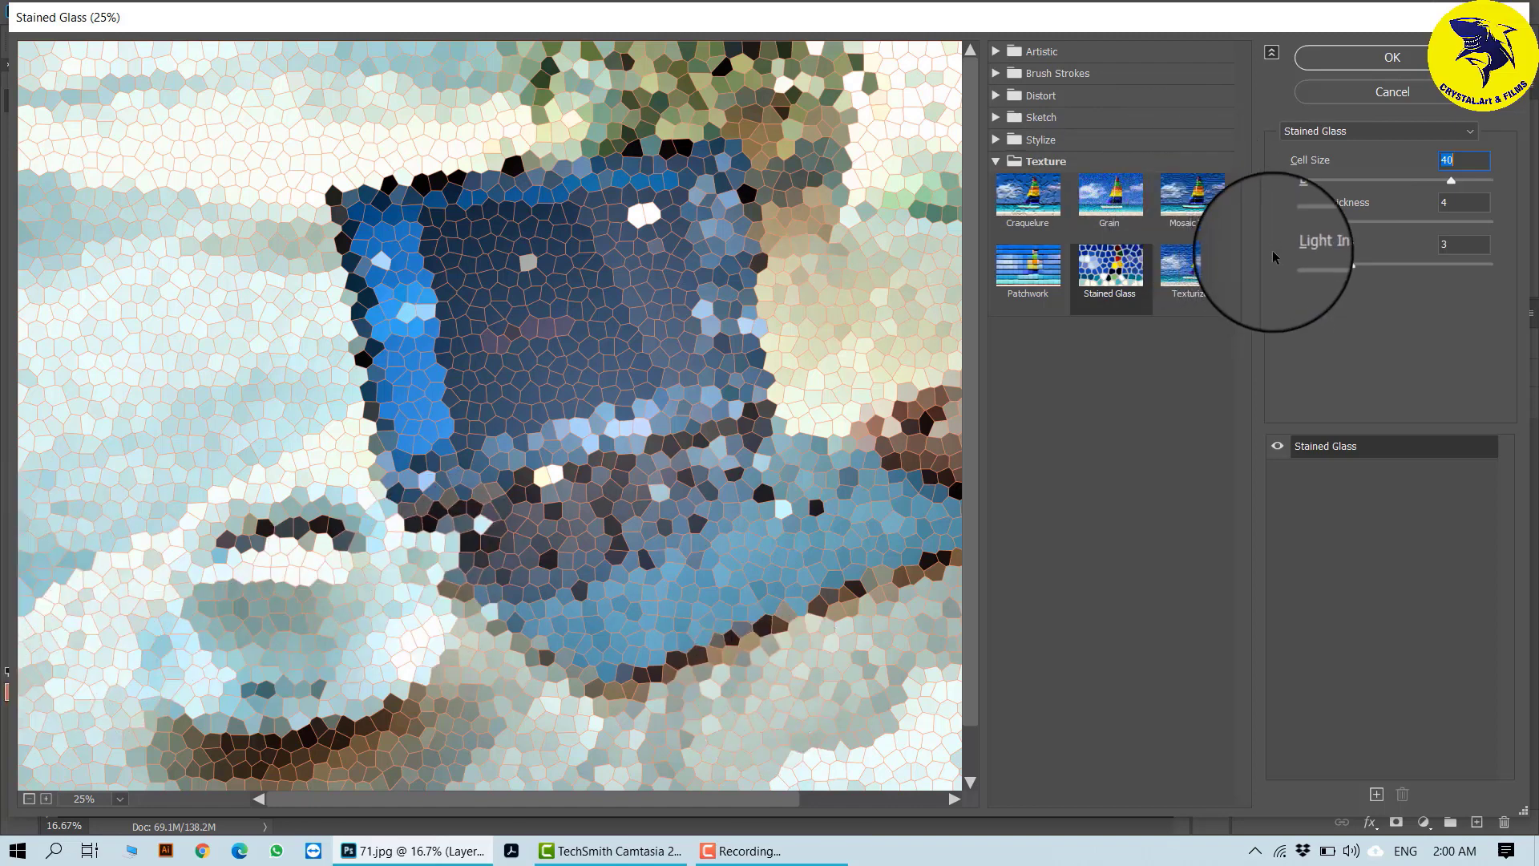
pyautogui.moveTo(1324, 224); pyautogui.dragTo(1388, 225)
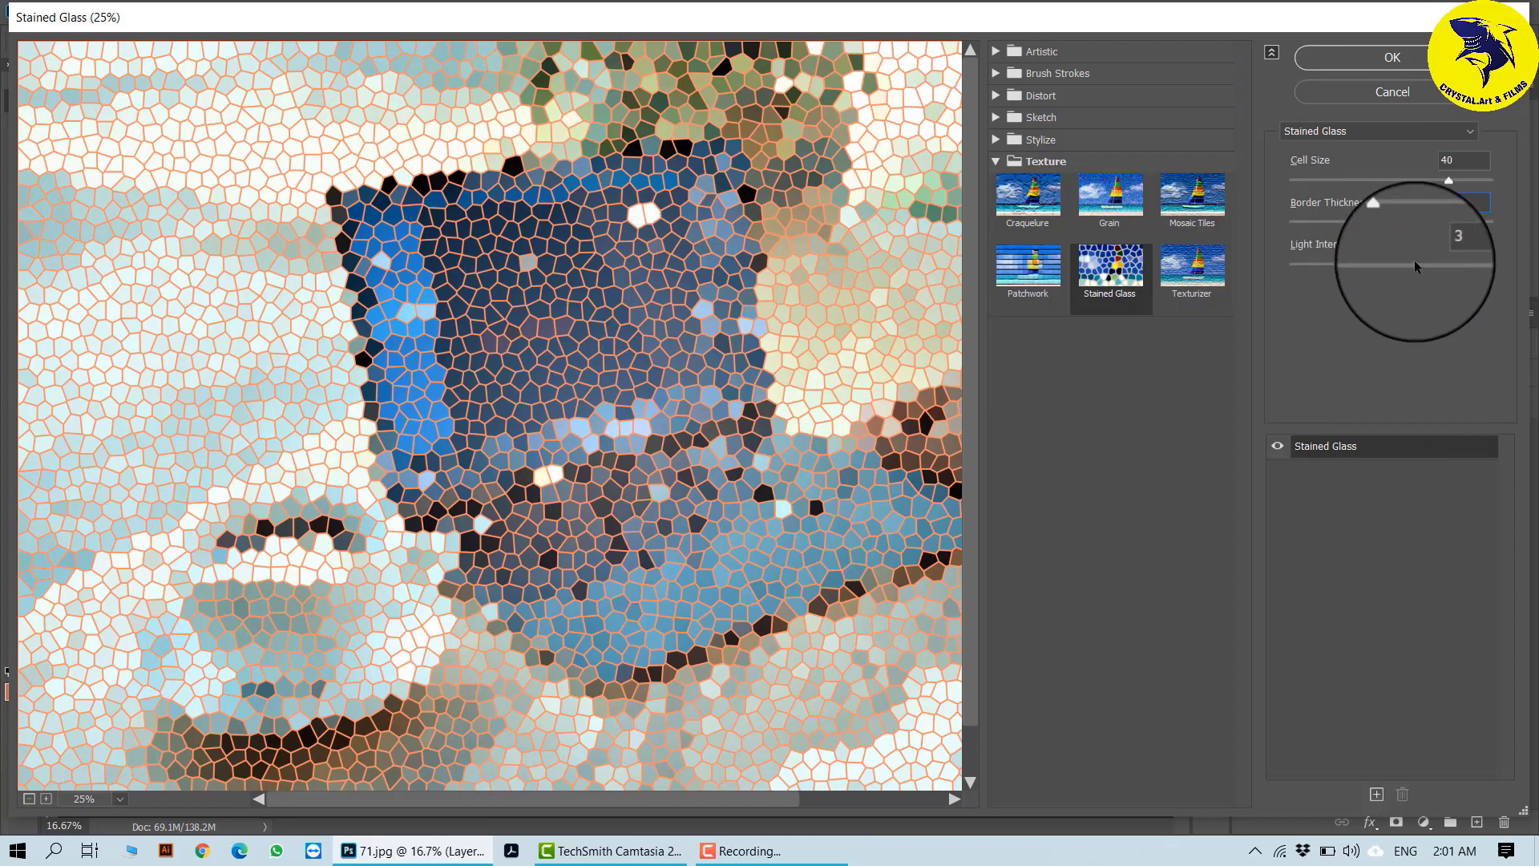
pyautogui.press('Tab')
pyautogui.moveTo(1364, 263); pyautogui.dragTo(1414, 264)
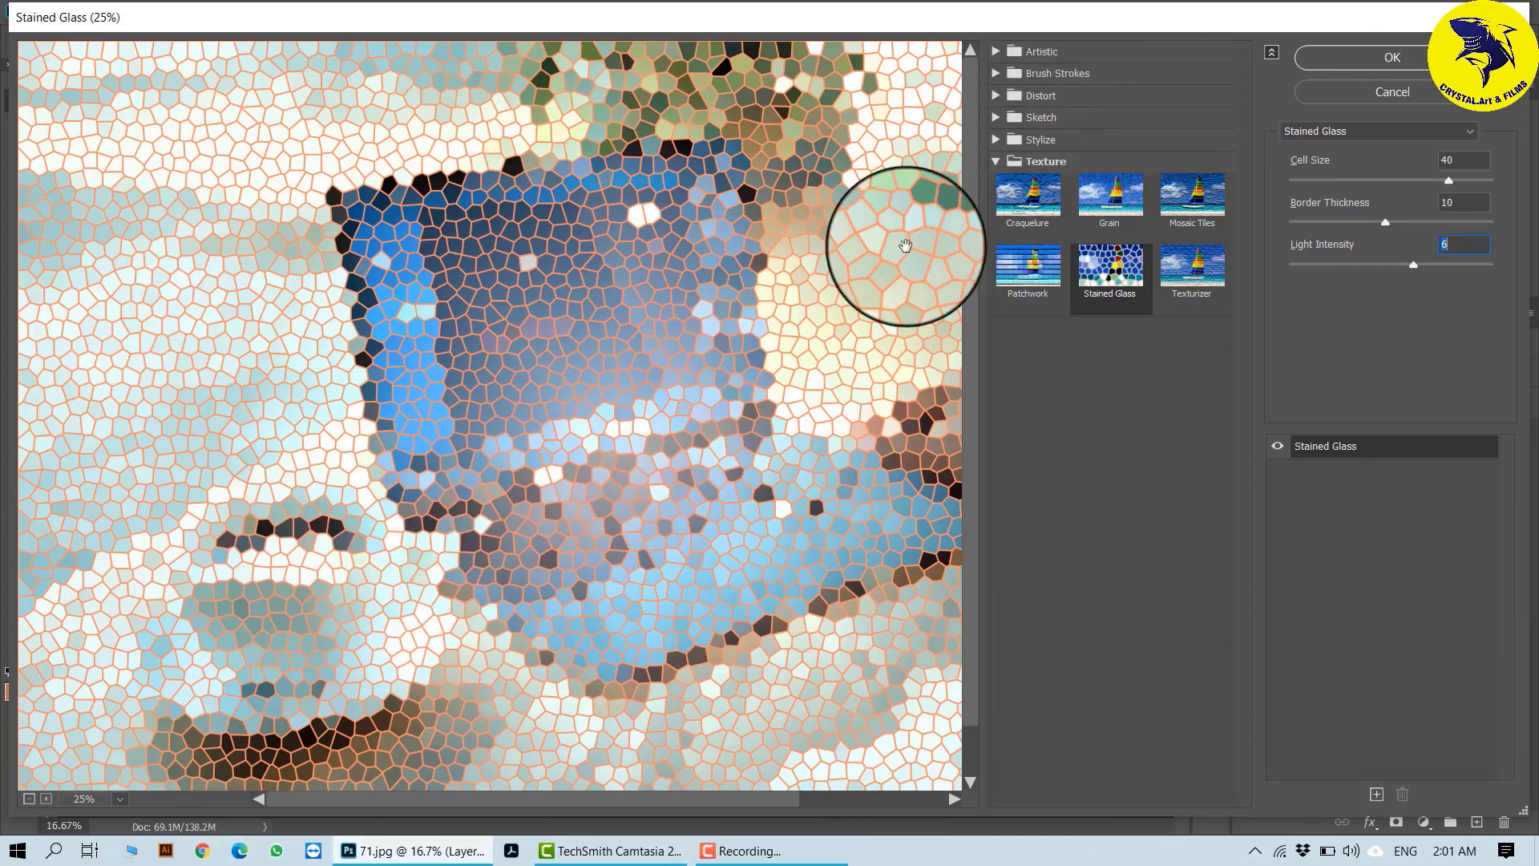
pyautogui.click(1403, 56)
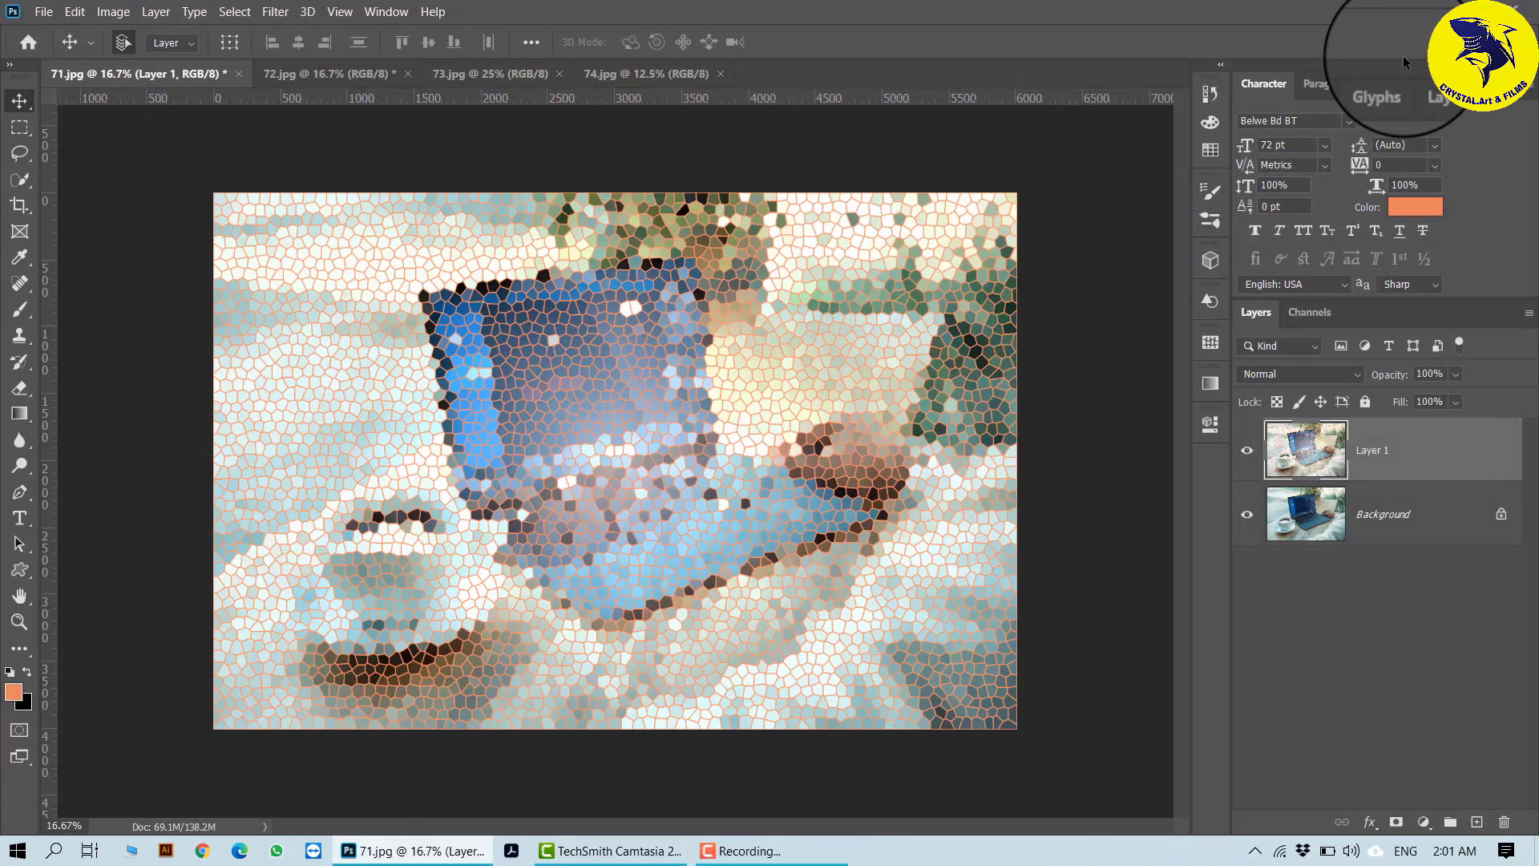
# - Toggle Layer 1's visibility to compare the filtered copy with the original photo, and select each of the two layers in turn
pyautogui.click(1251, 452)
pyautogui.click(1250, 451)
pyautogui.click(1249, 454)
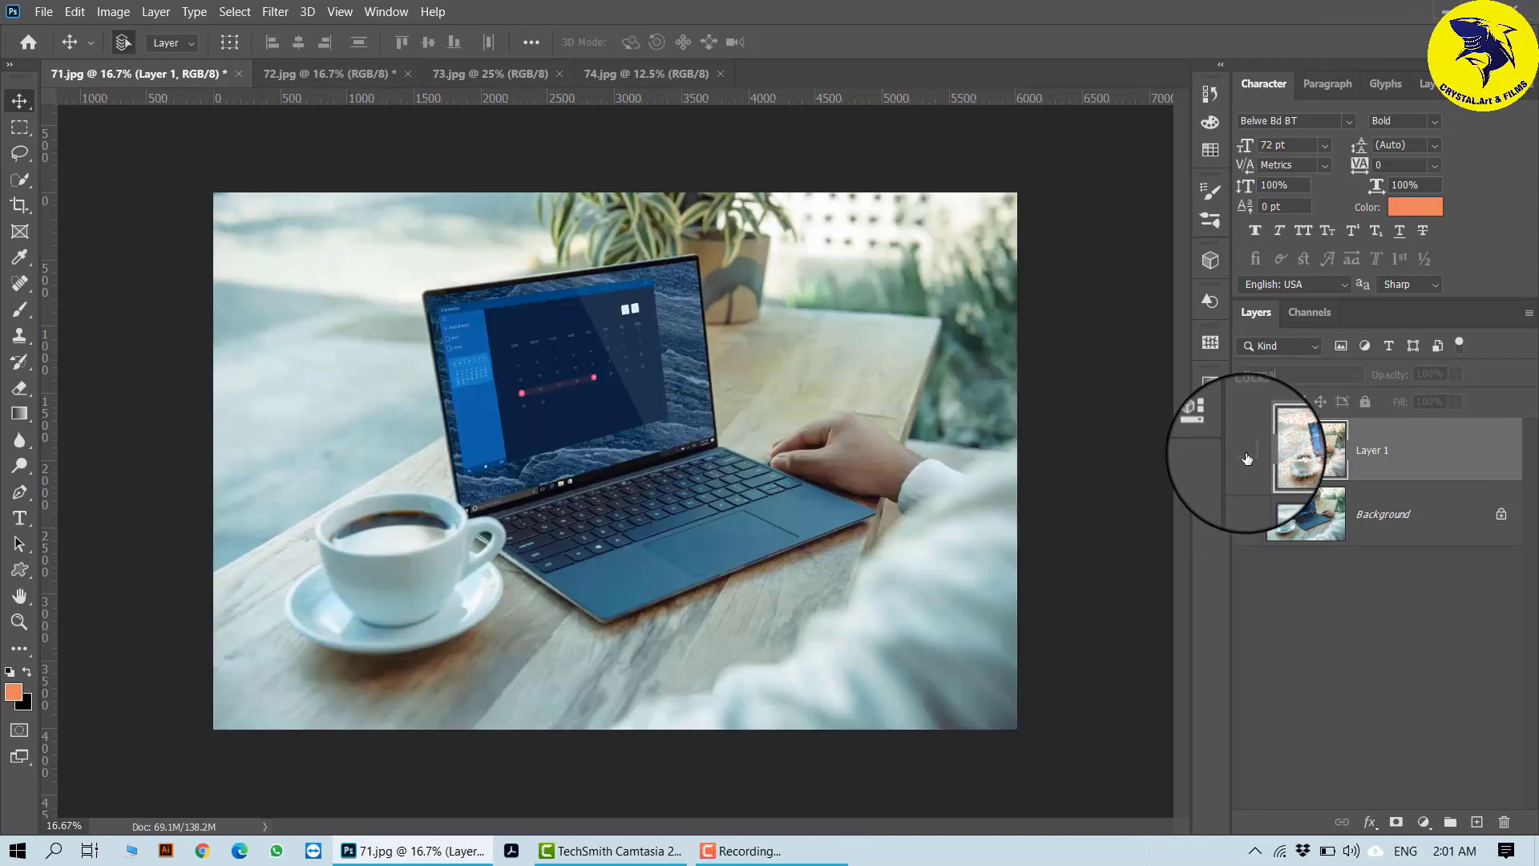
pyautogui.click(1247, 452)
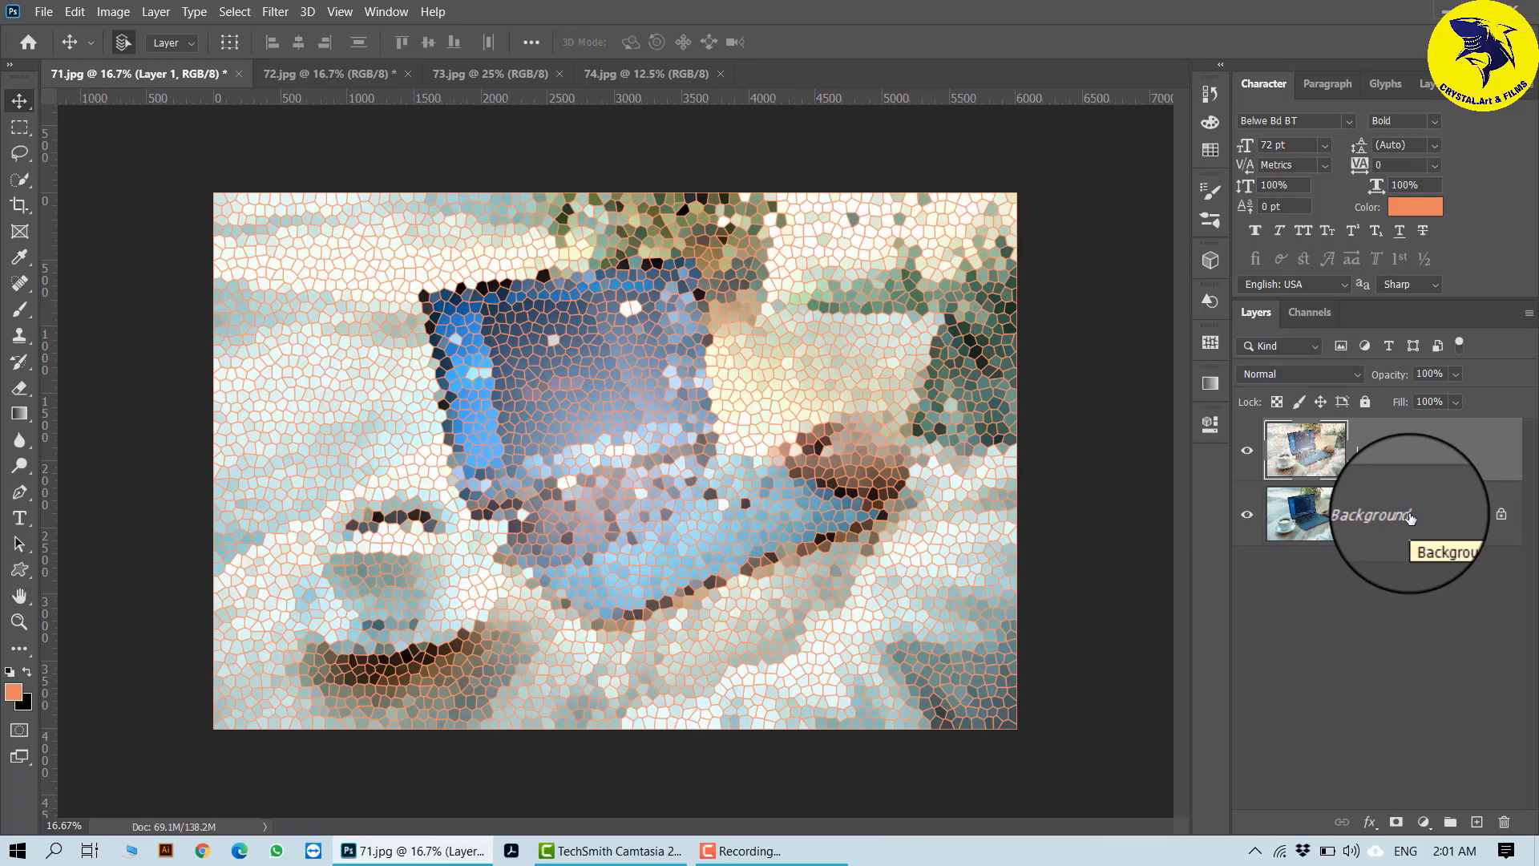
pyautogui.click(1371, 525)
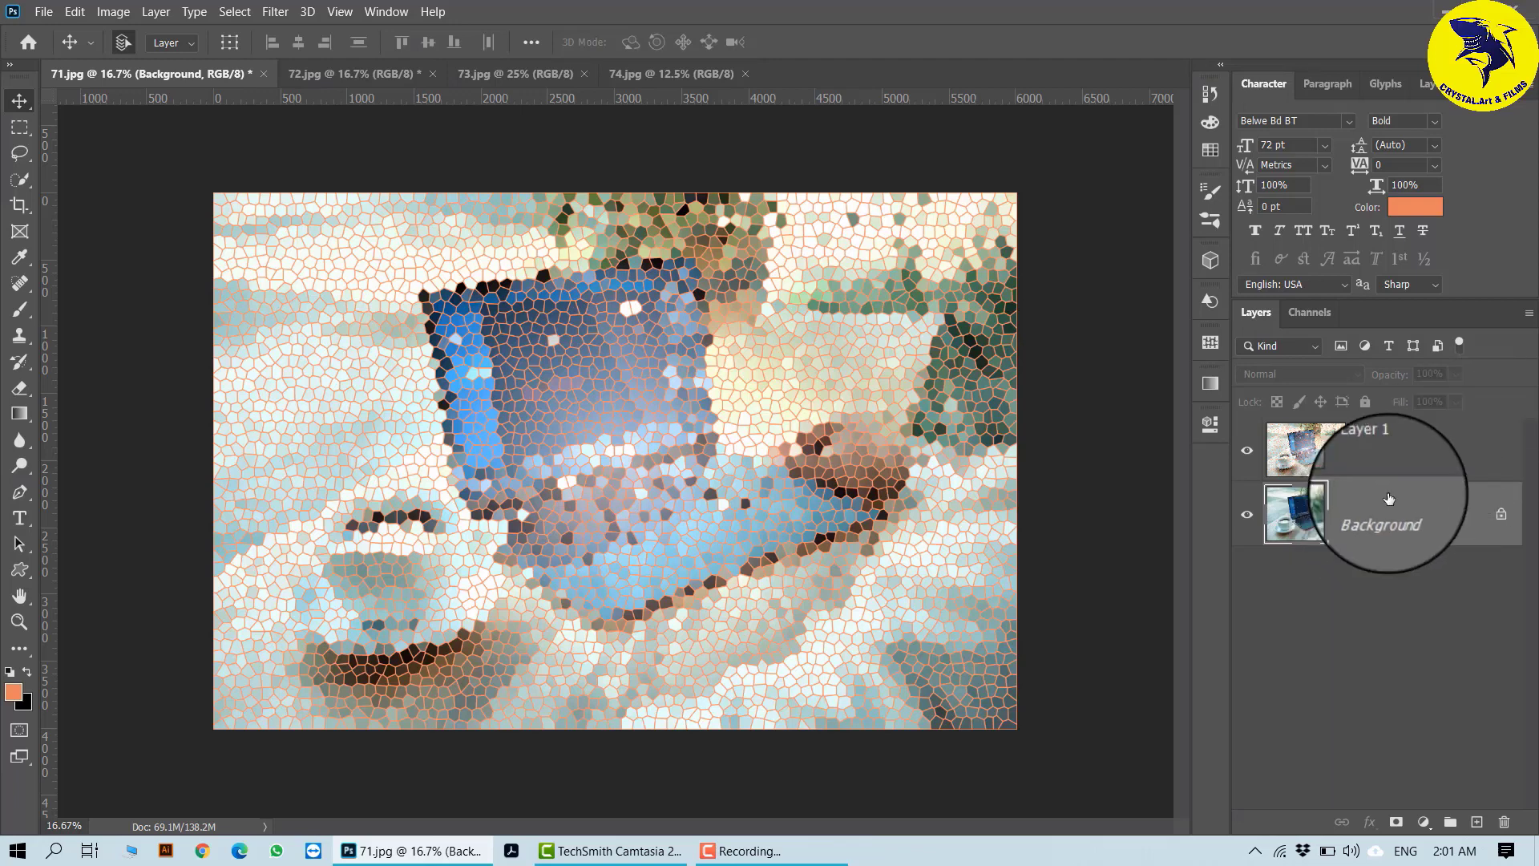
pyautogui.click(1429, 464)
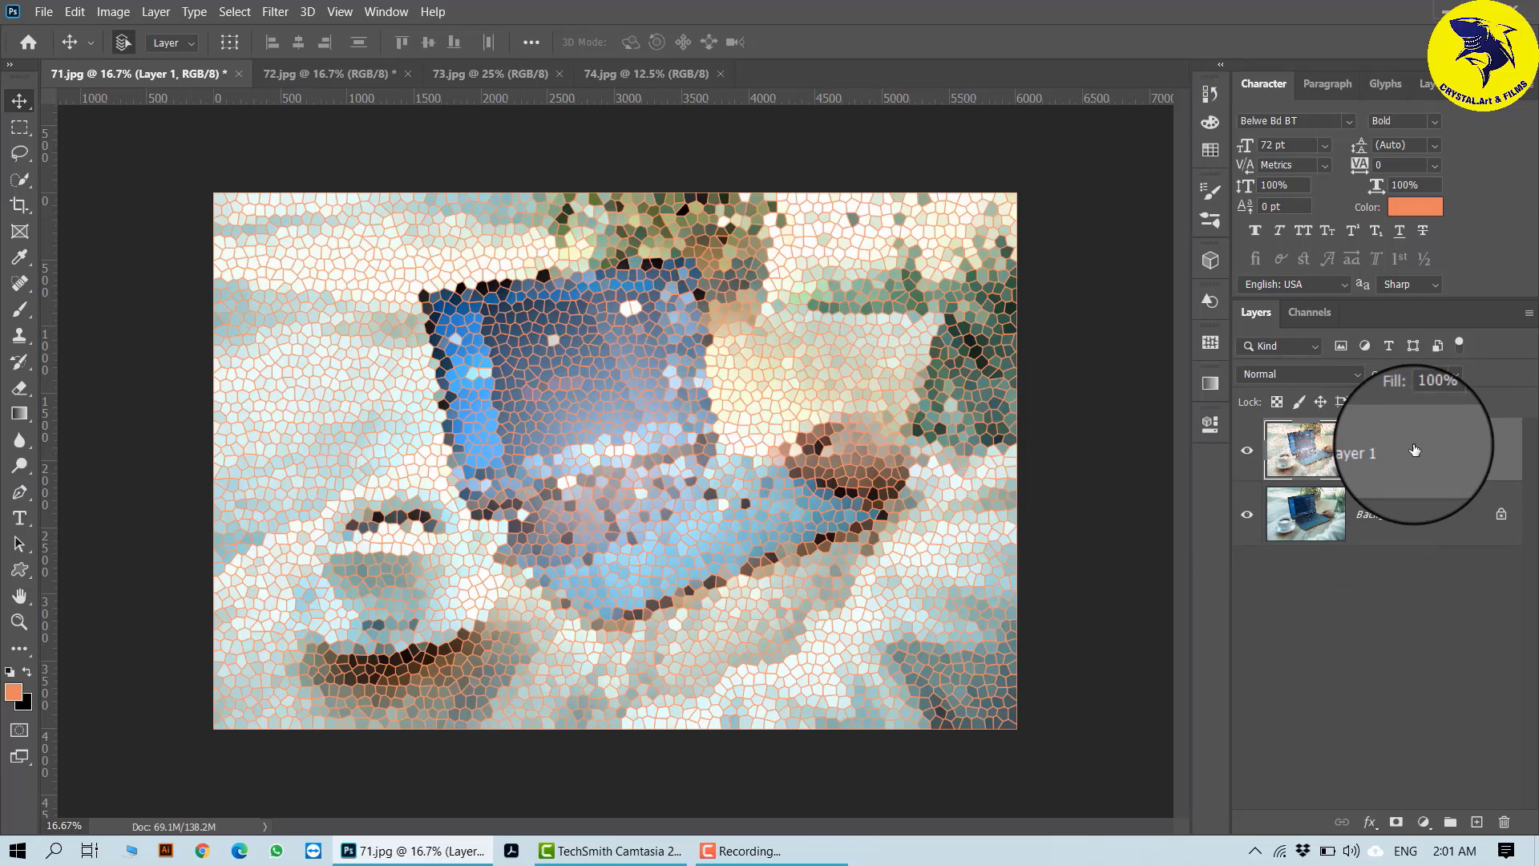
# - Switch to 73.jpg, duplicate its Background layer and open the Filter Gallery on the copy
pyautogui.click(320, 73)
pyautogui.click(513, 73)
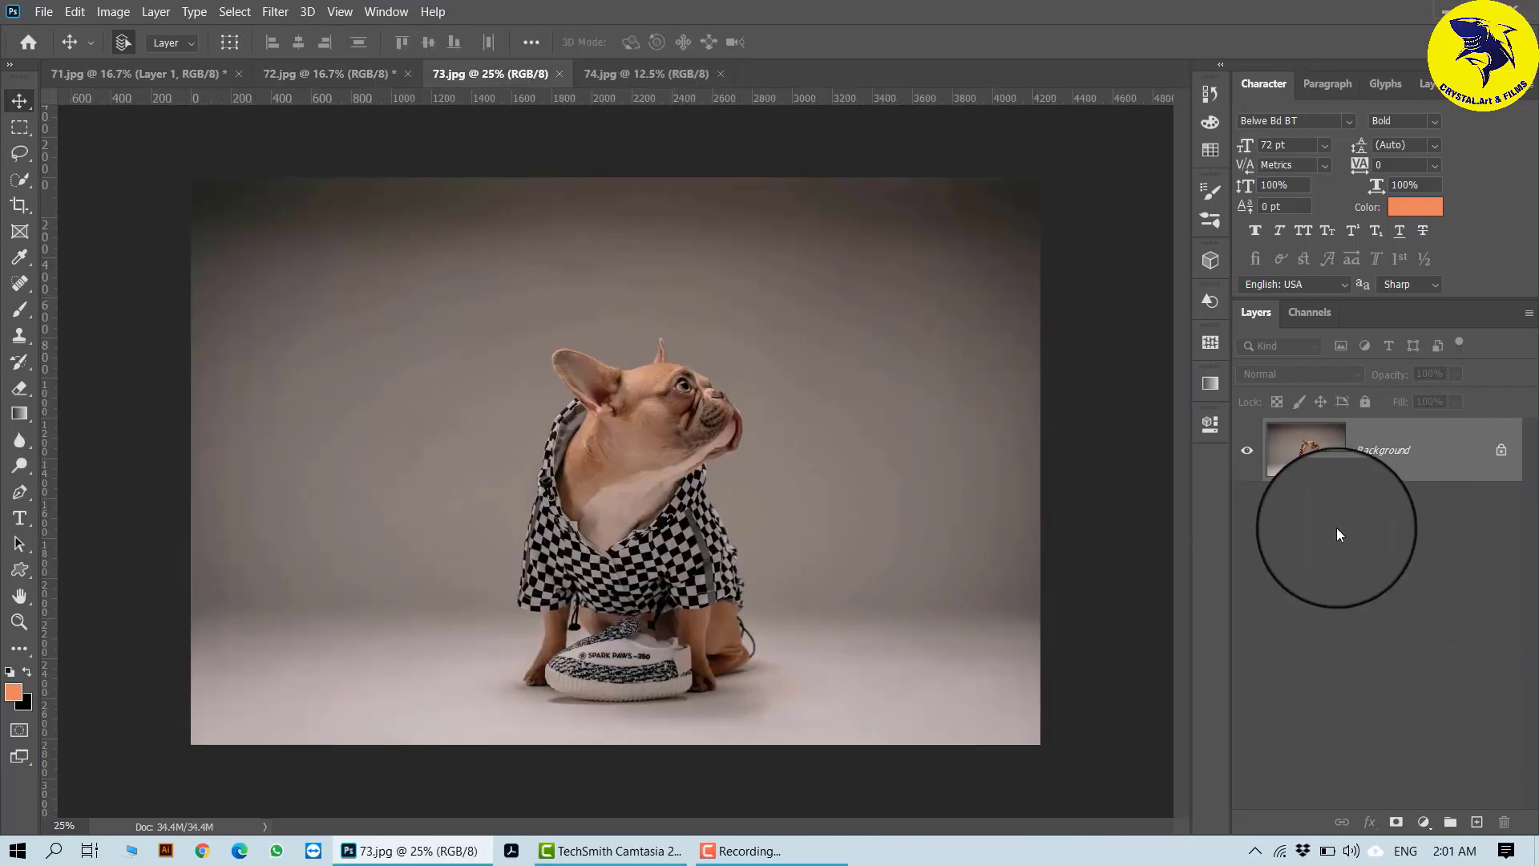
pyautogui.hotkey('ctrl', 'j')
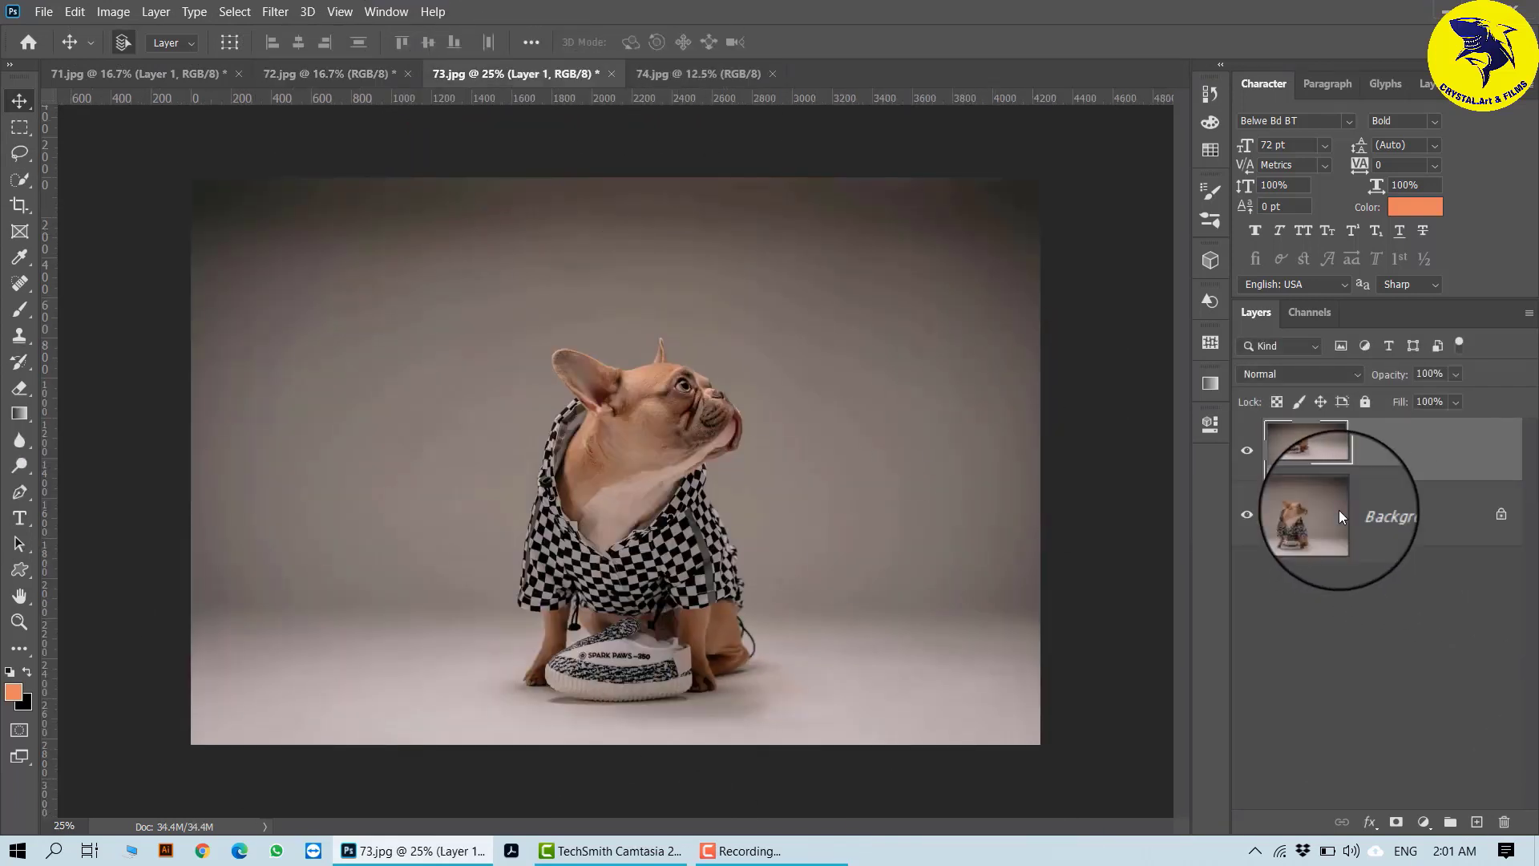
pyautogui.click(275, 11)
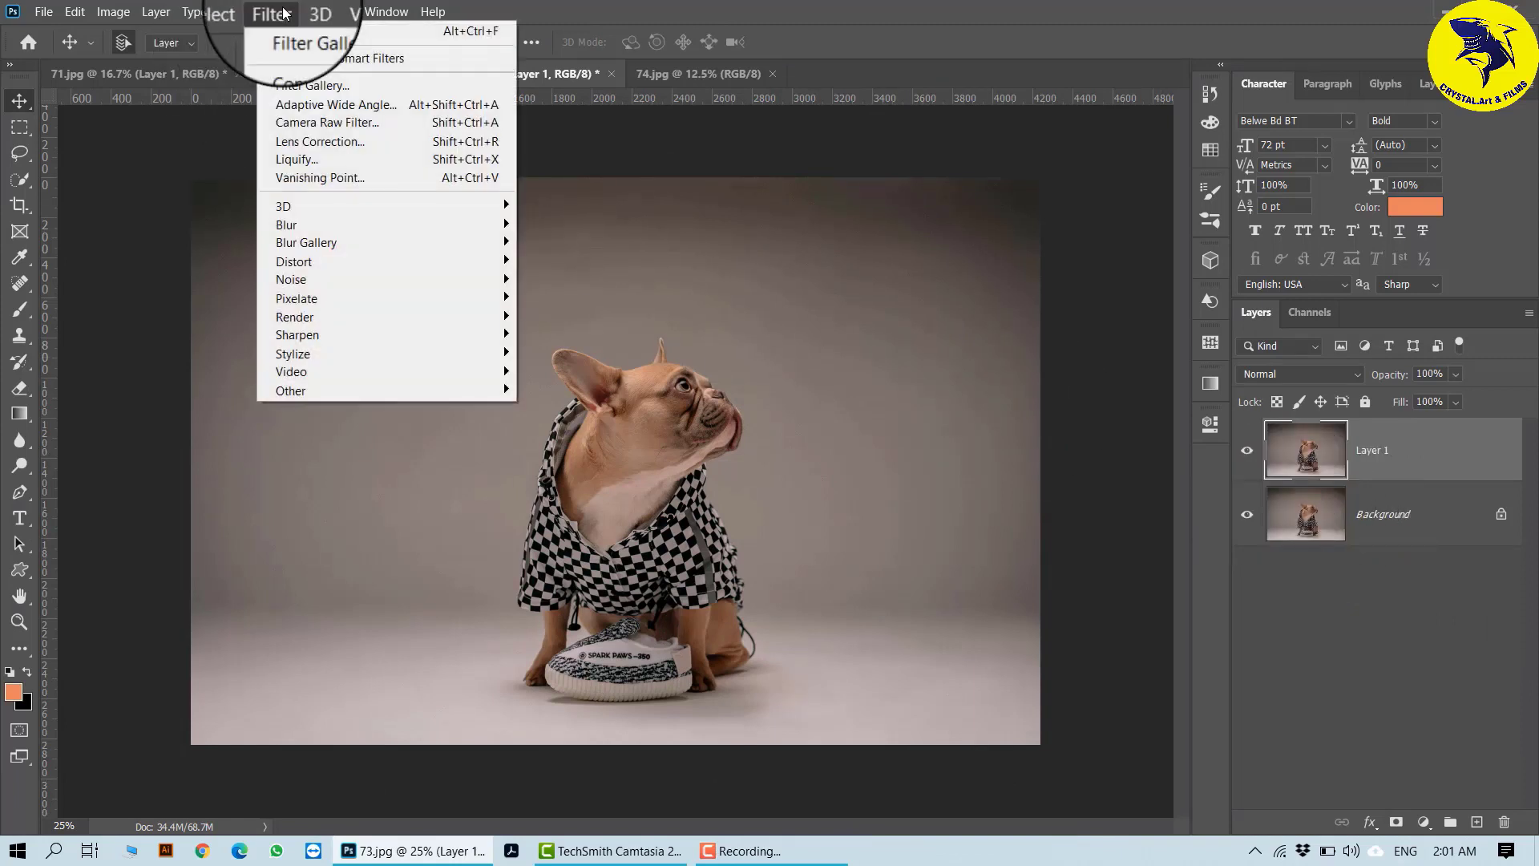
pyautogui.click(324, 78)
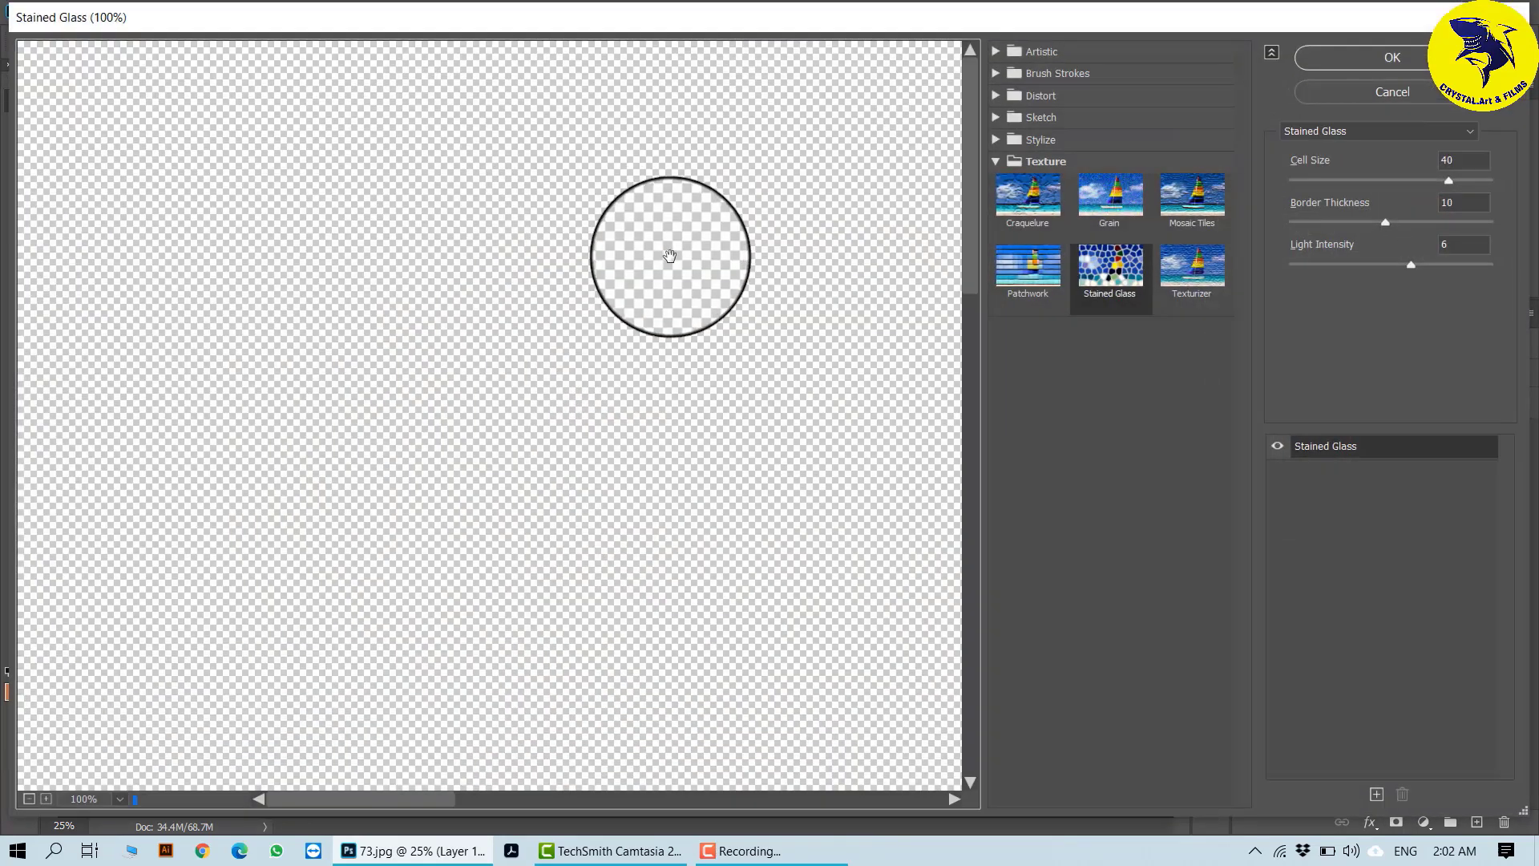
# - Try the Artistic effect Paint Daubs on the dog photo with Brush Size 8, Sharpness 7 and the Simple brush type
pyautogui.click(1001, 54)
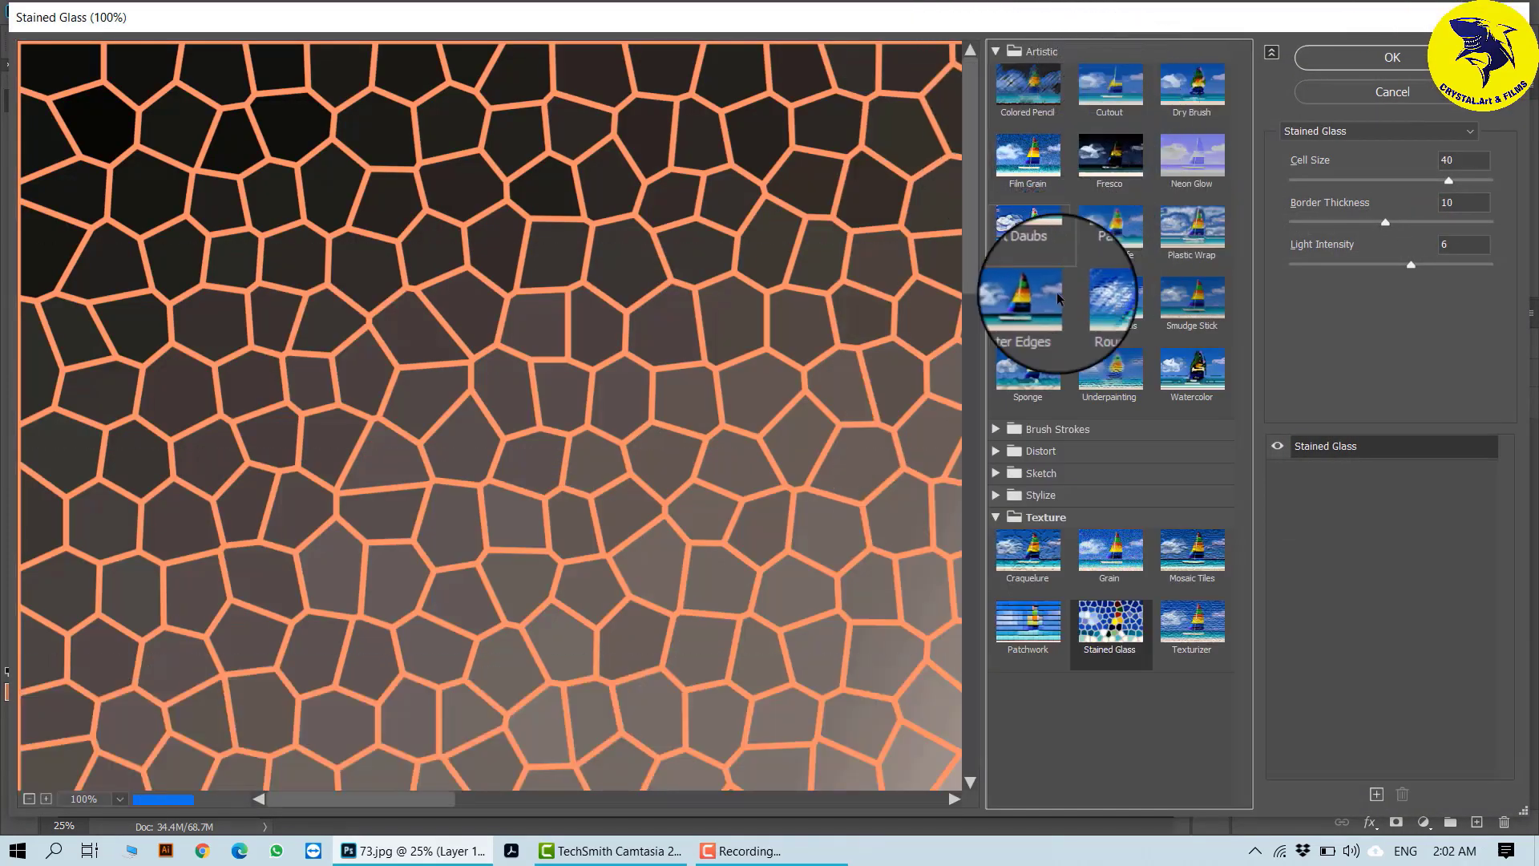
pyautogui.click(1023, 238)
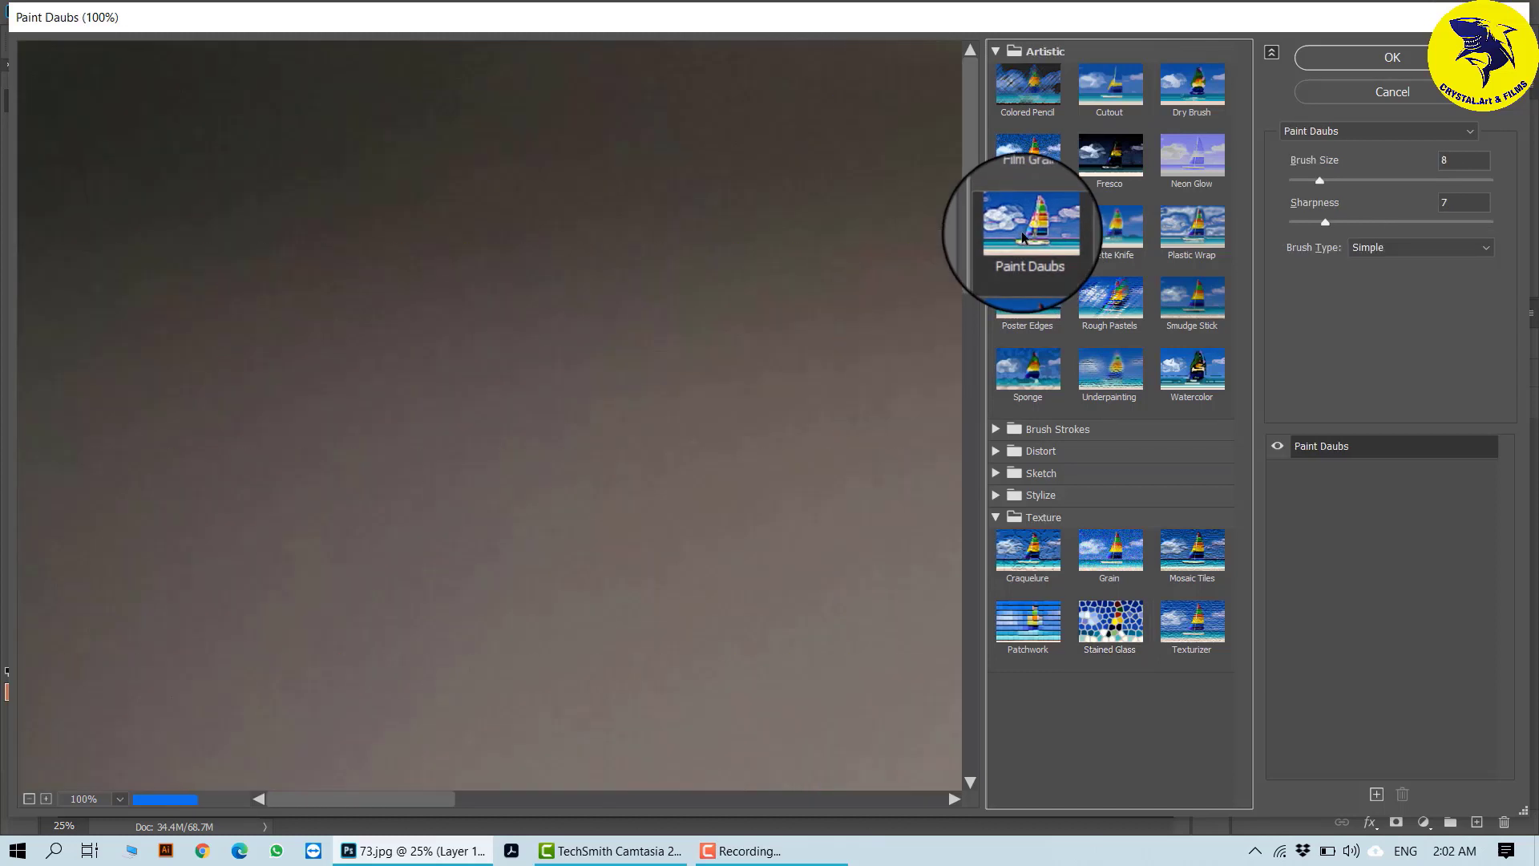
pyautogui.click(29, 799)
pyautogui.click(30, 800)
pyautogui.click(29, 799)
pyautogui.click(30, 799)
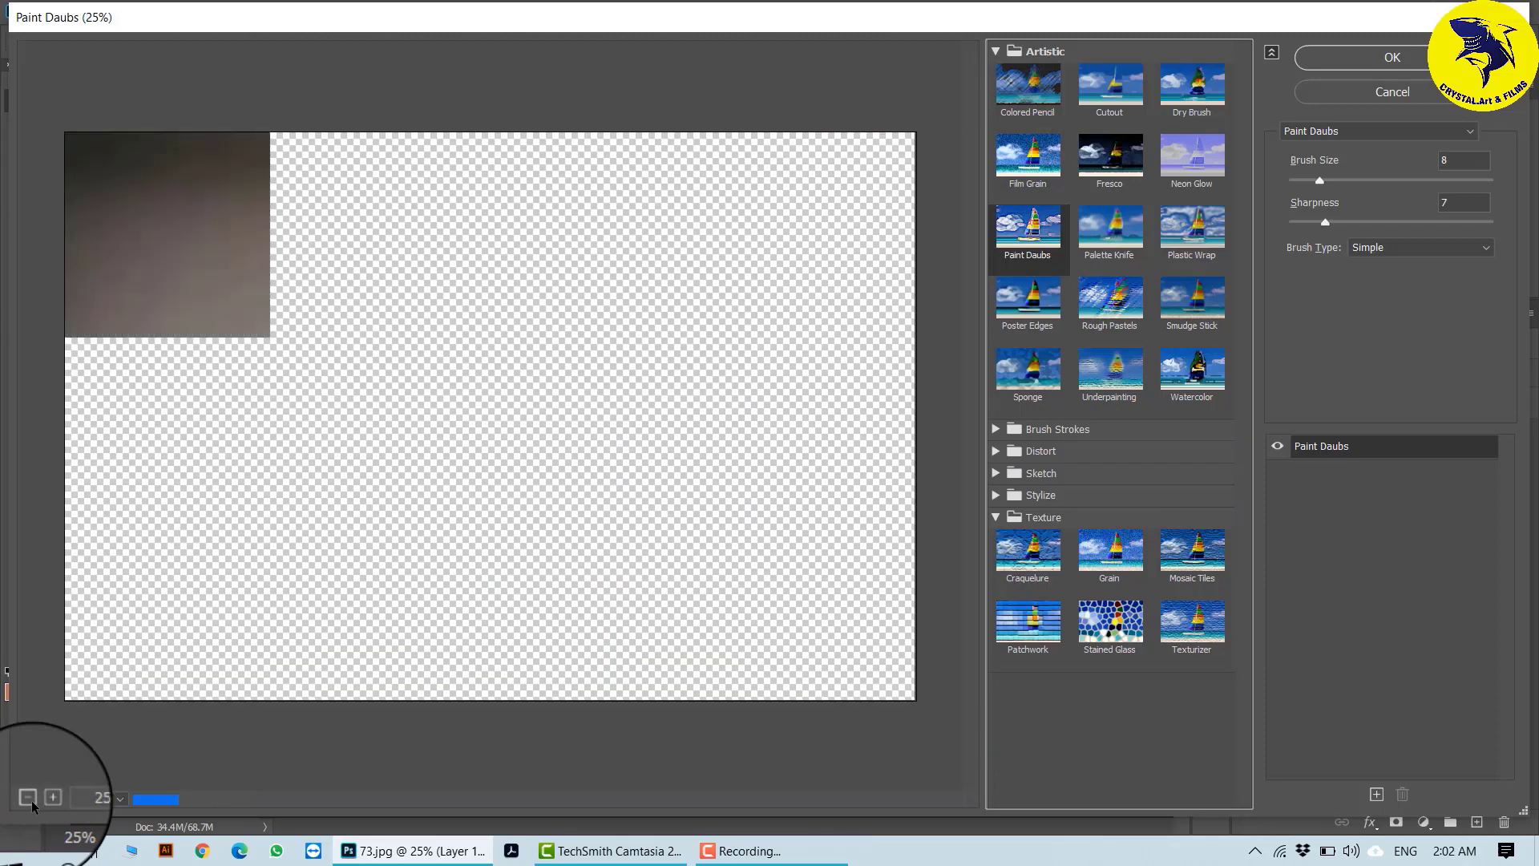
pyautogui.click(31, 800)
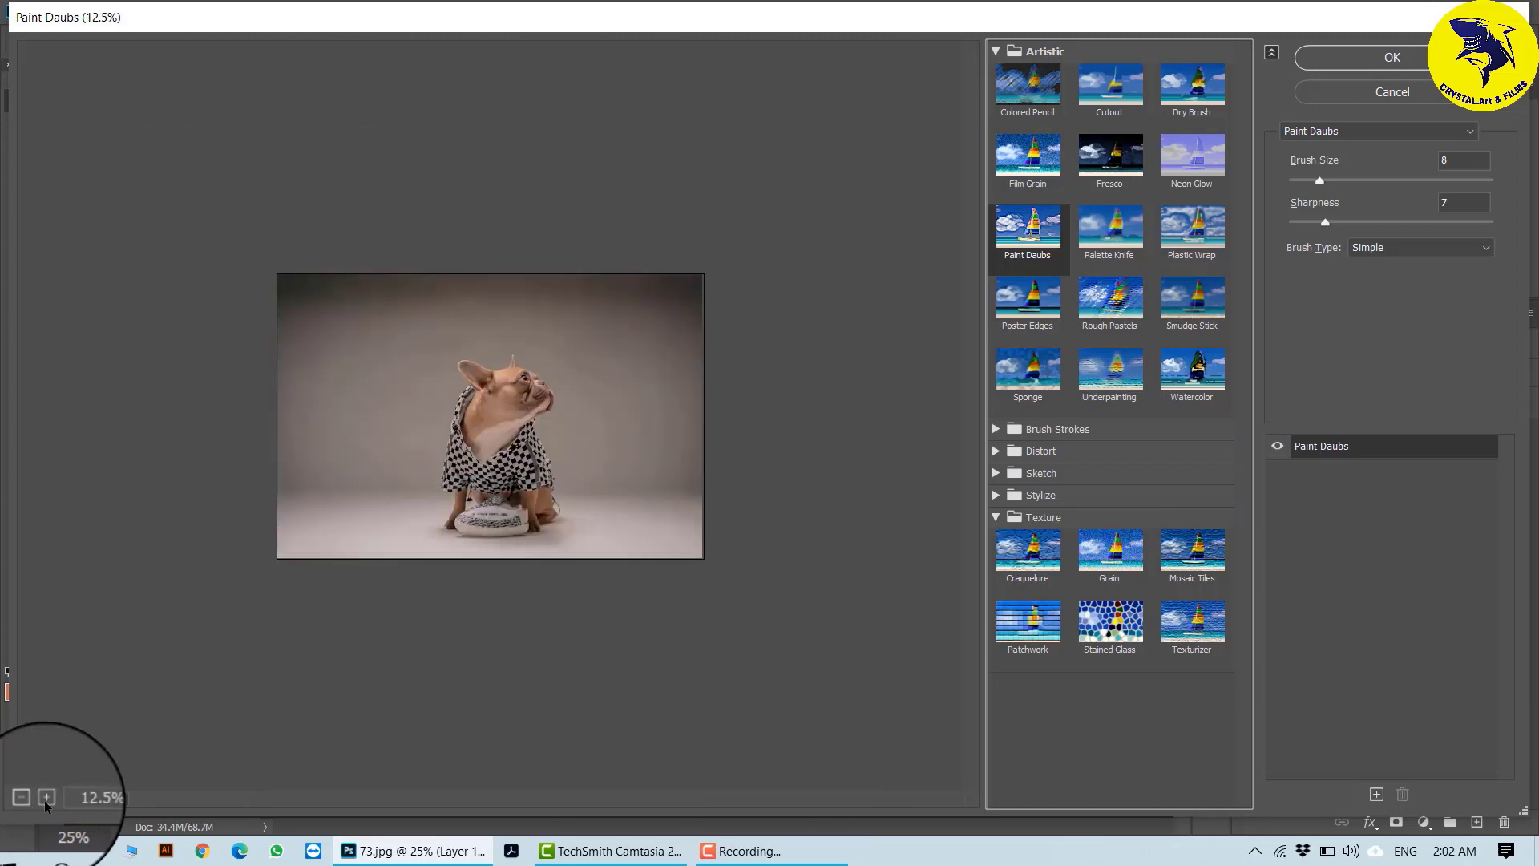
pyautogui.click(45, 801)
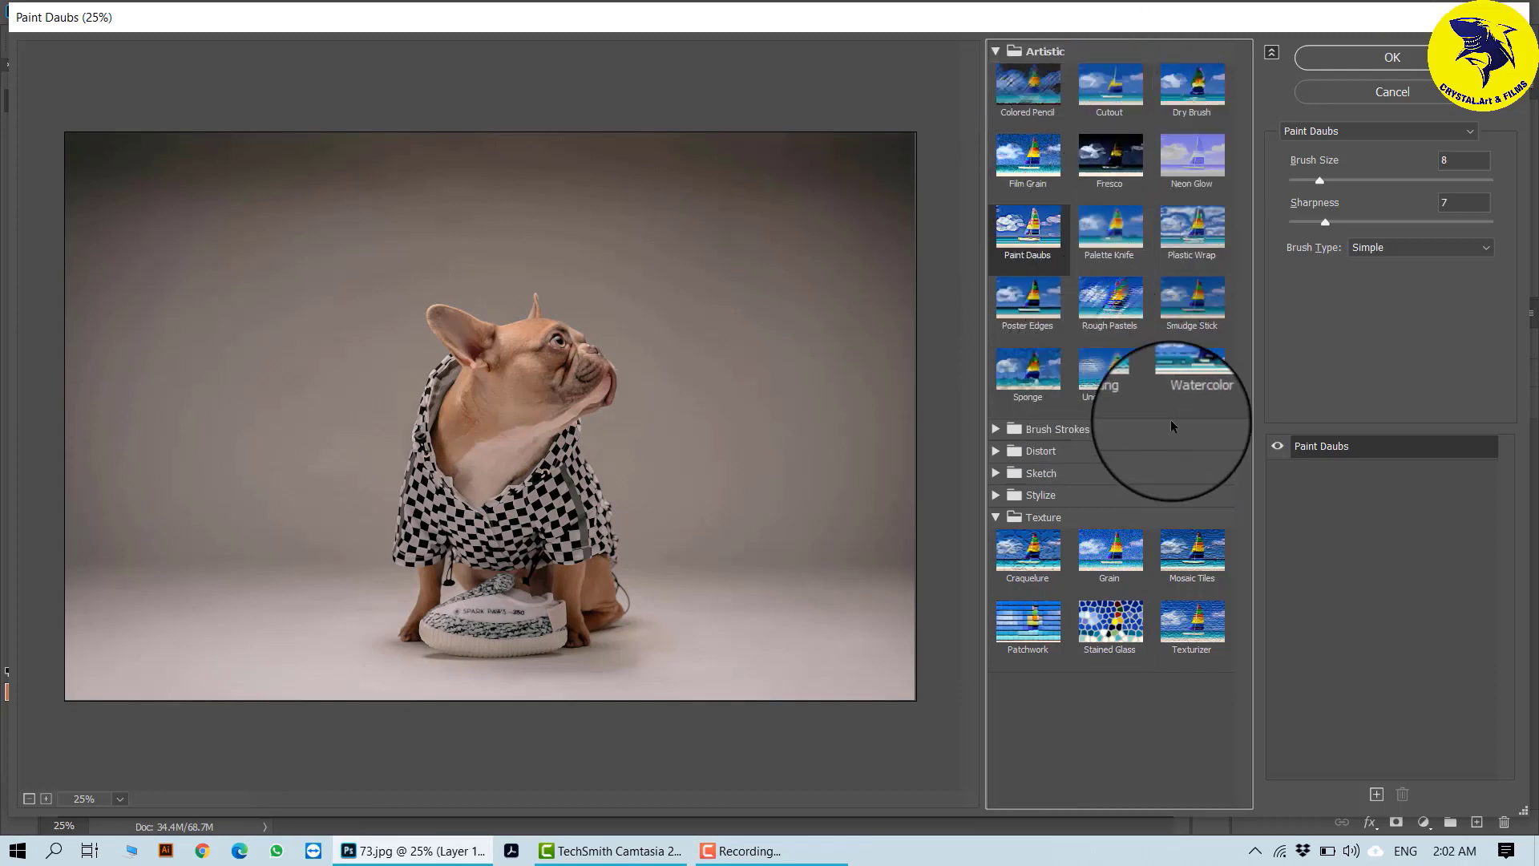
# - Choose the Poster Edges effect and set its Edge Thickness, Edge Intensity and Posterization to 3 each
pyautogui.click(1018, 305)
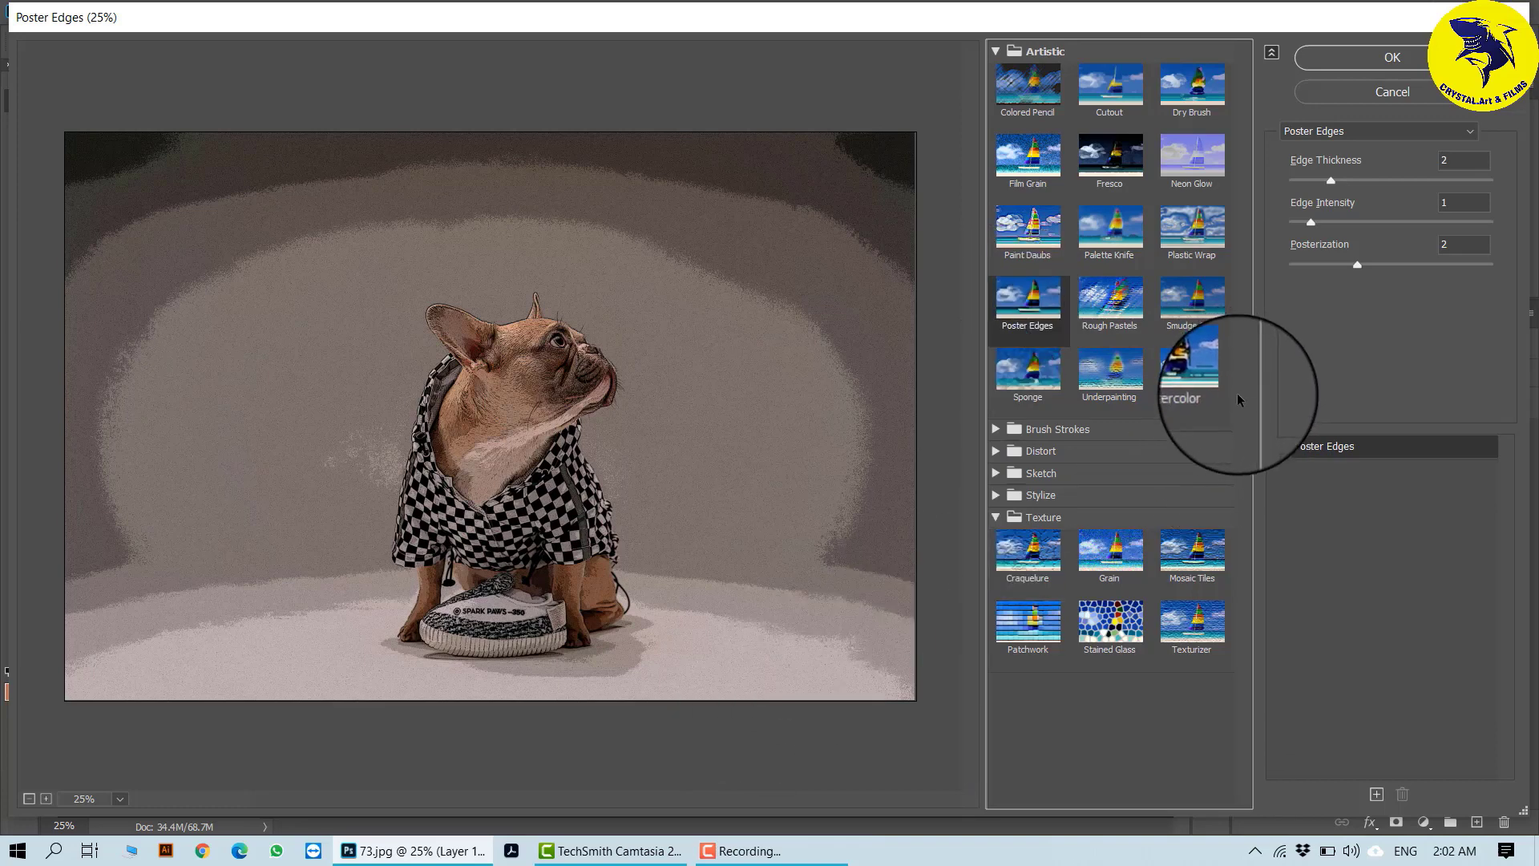
pyautogui.click(1343, 180)
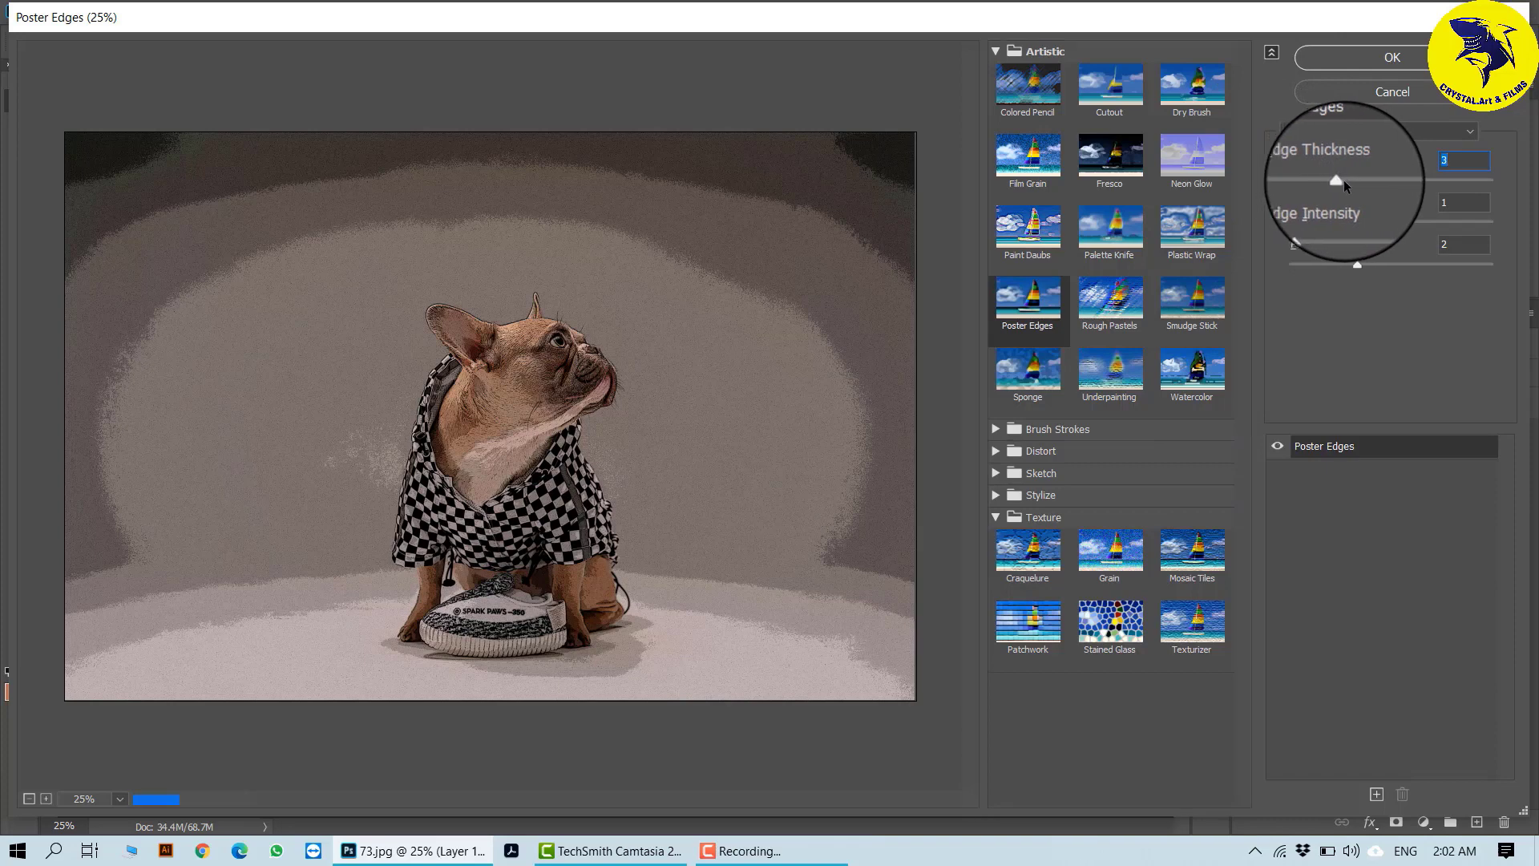
pyautogui.click(1312, 222)
pyautogui.click(1345, 225)
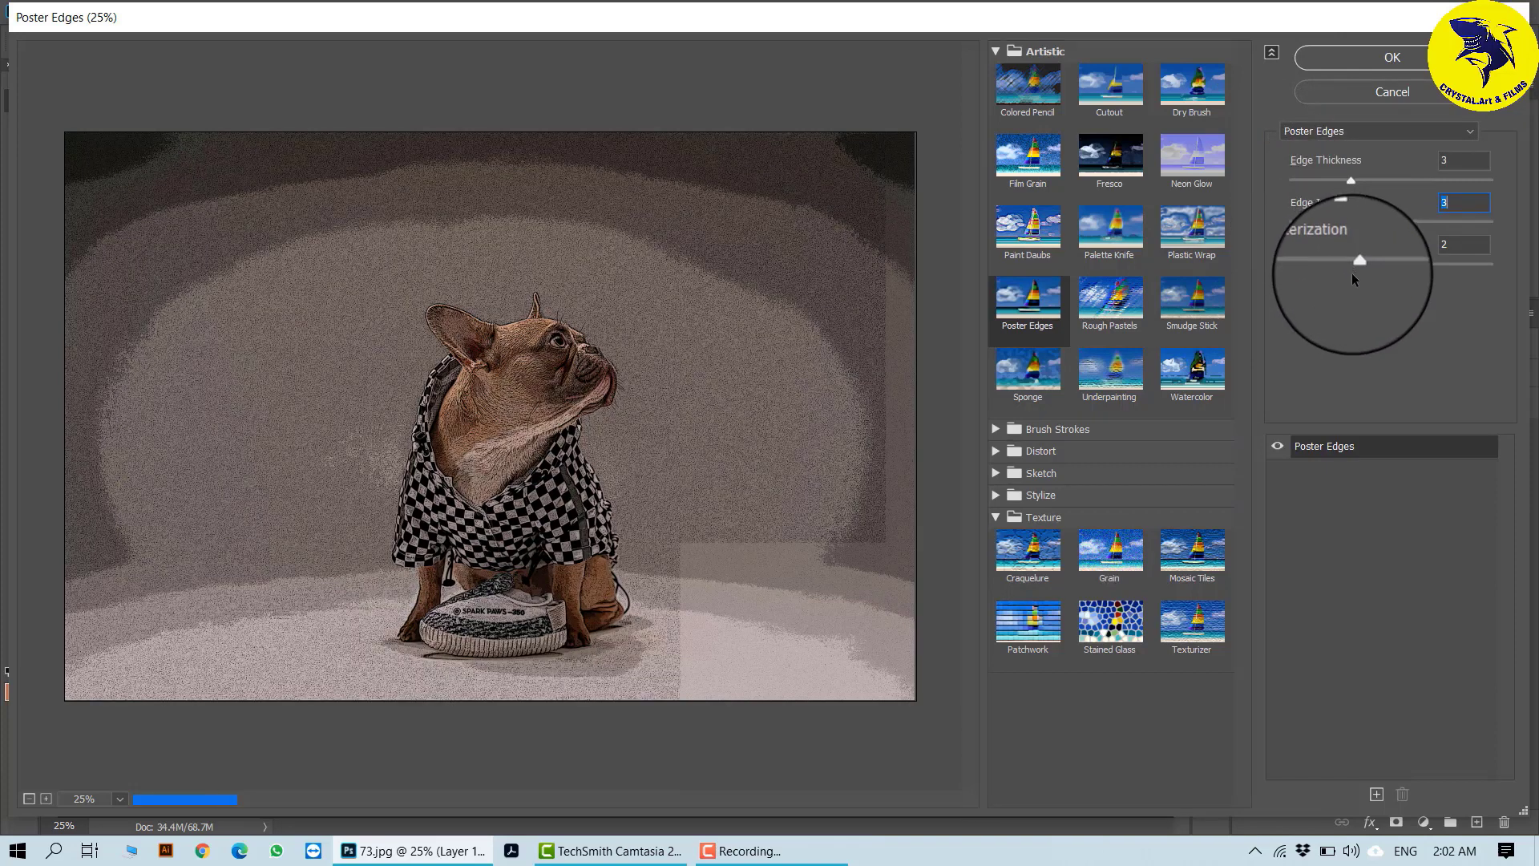
pyautogui.moveTo(1356, 268); pyautogui.dragTo(1384, 263)
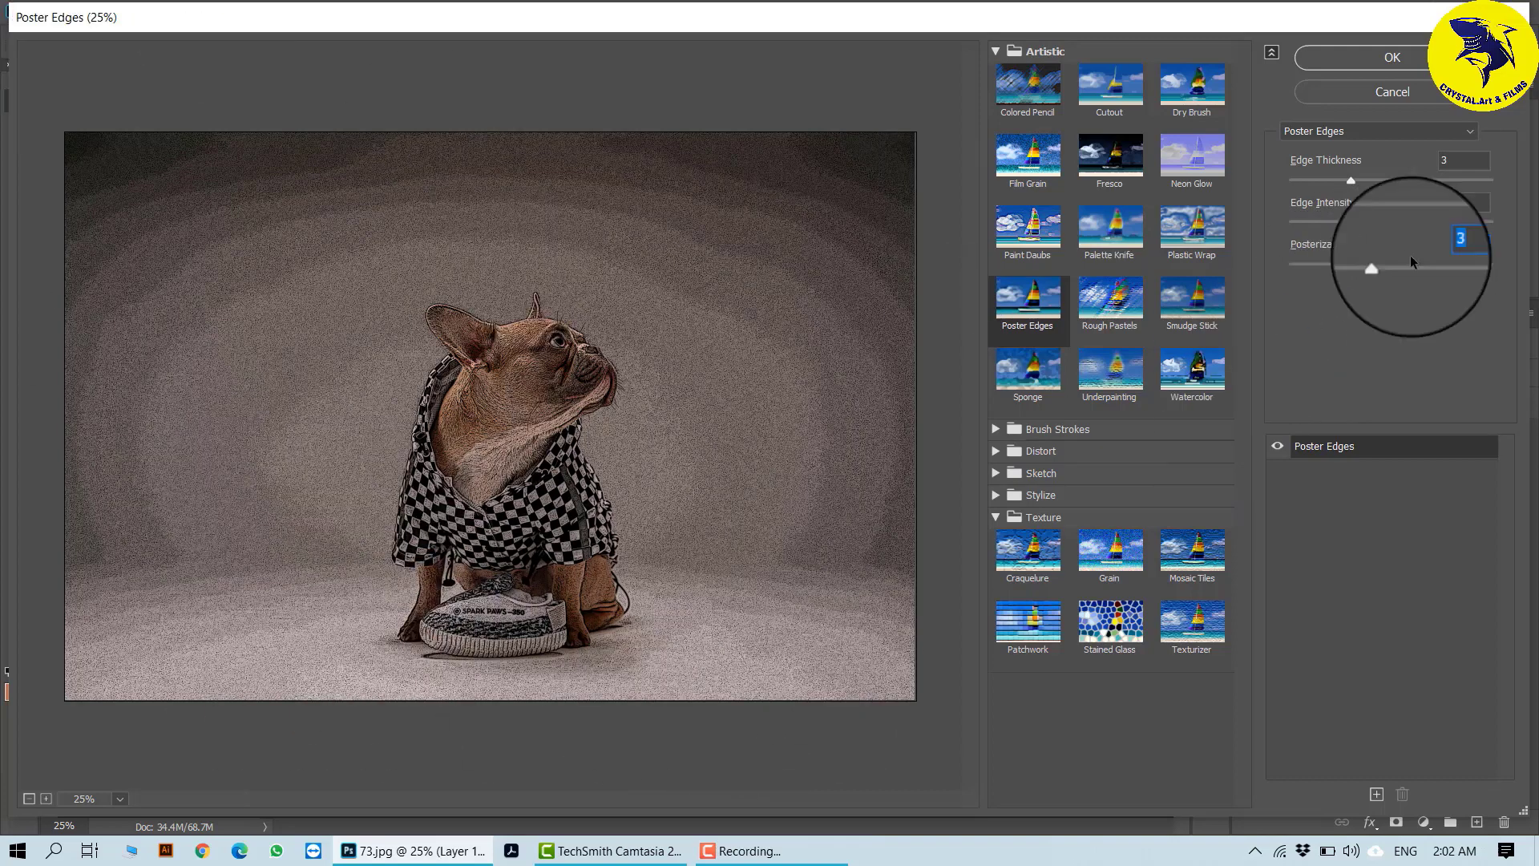
# - Set Poster Edges to Edge Thickness 2, Edge Intensity 1 and Posterization 4, and apply it to Layer 1
pyautogui.moveTo(1352, 184); pyautogui.dragTo(1329, 183)
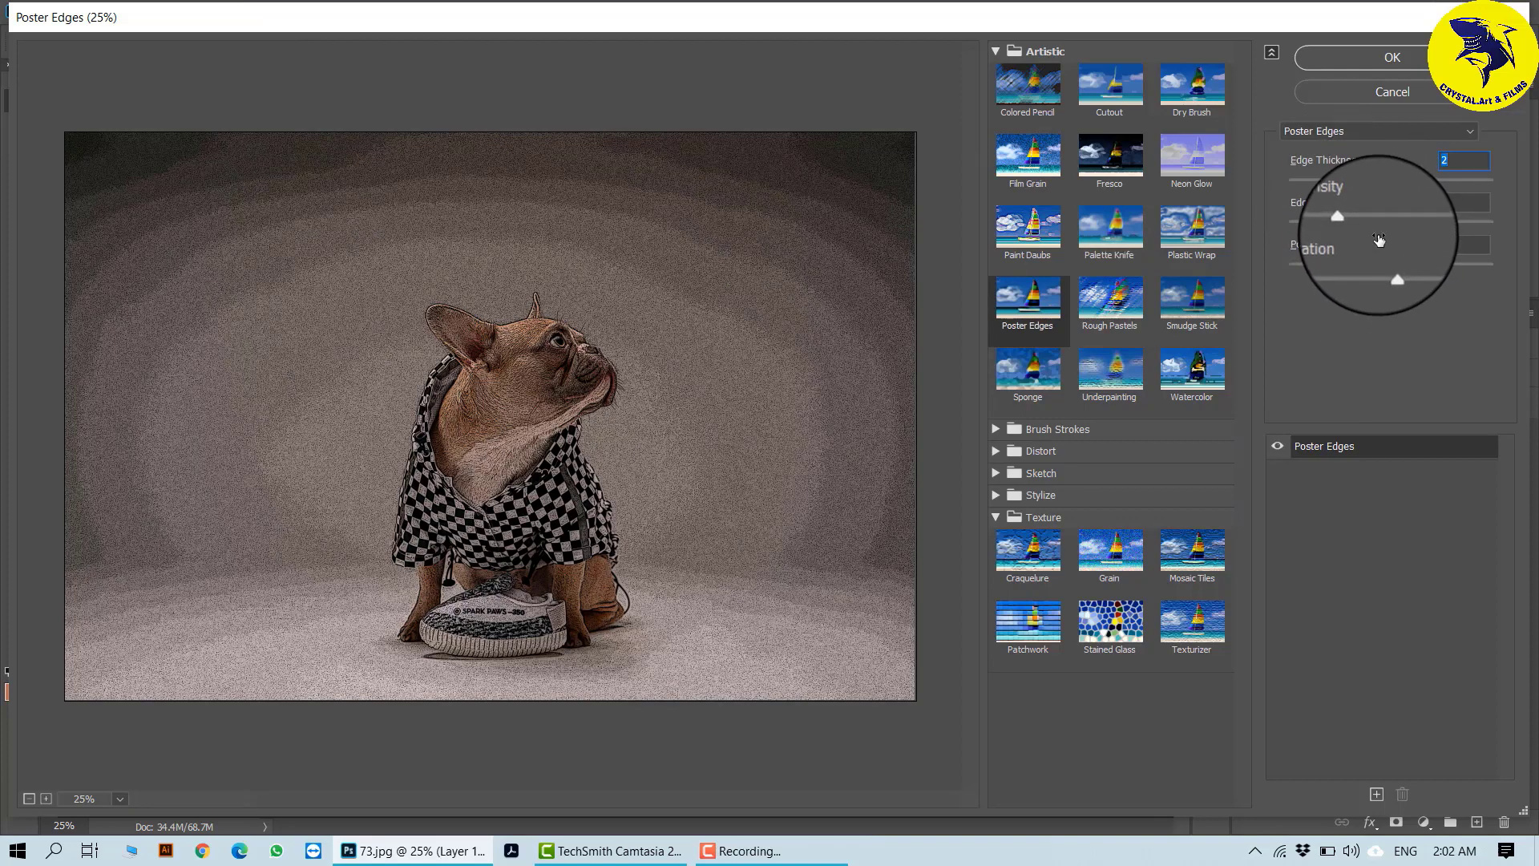
pyautogui.moveTo(1368, 229); pyautogui.dragTo(1306, 225)
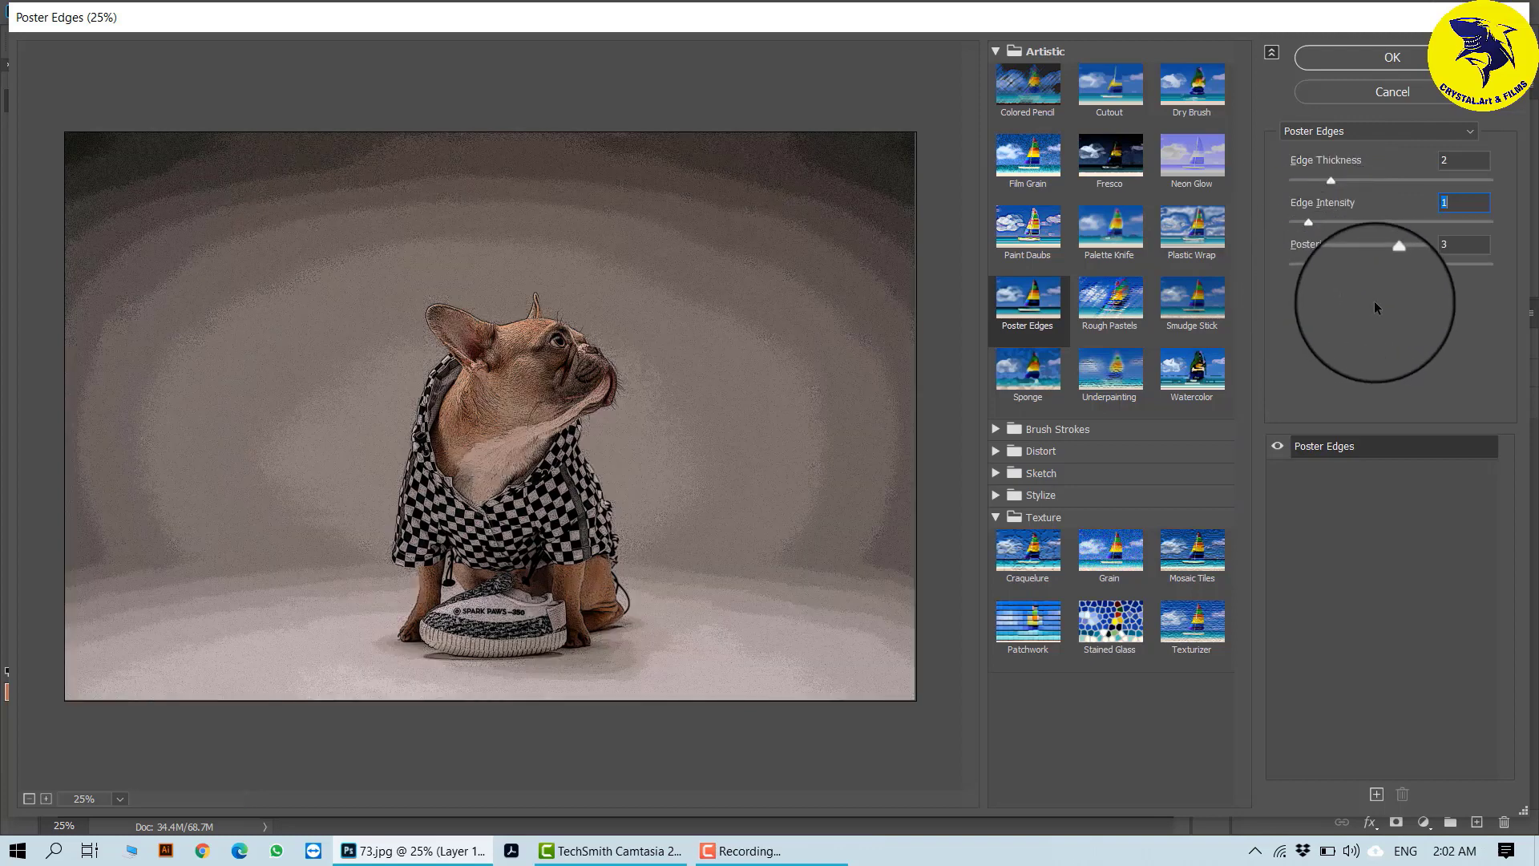
pyautogui.click(1395, 265)
pyautogui.moveTo(1395, 267); pyautogui.dragTo(1412, 267)
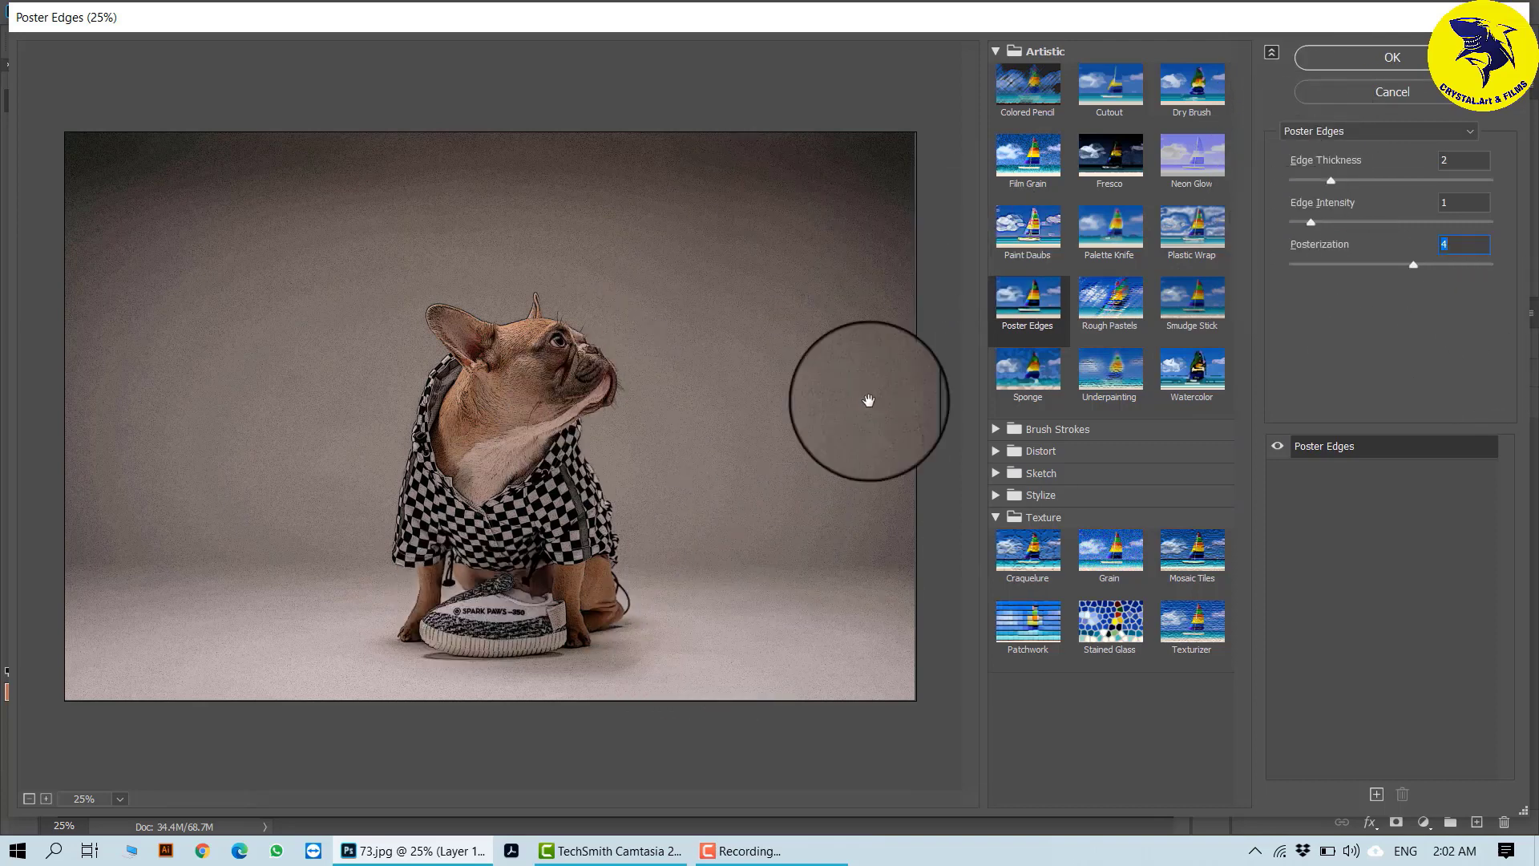
pyautogui.click(1339, 59)
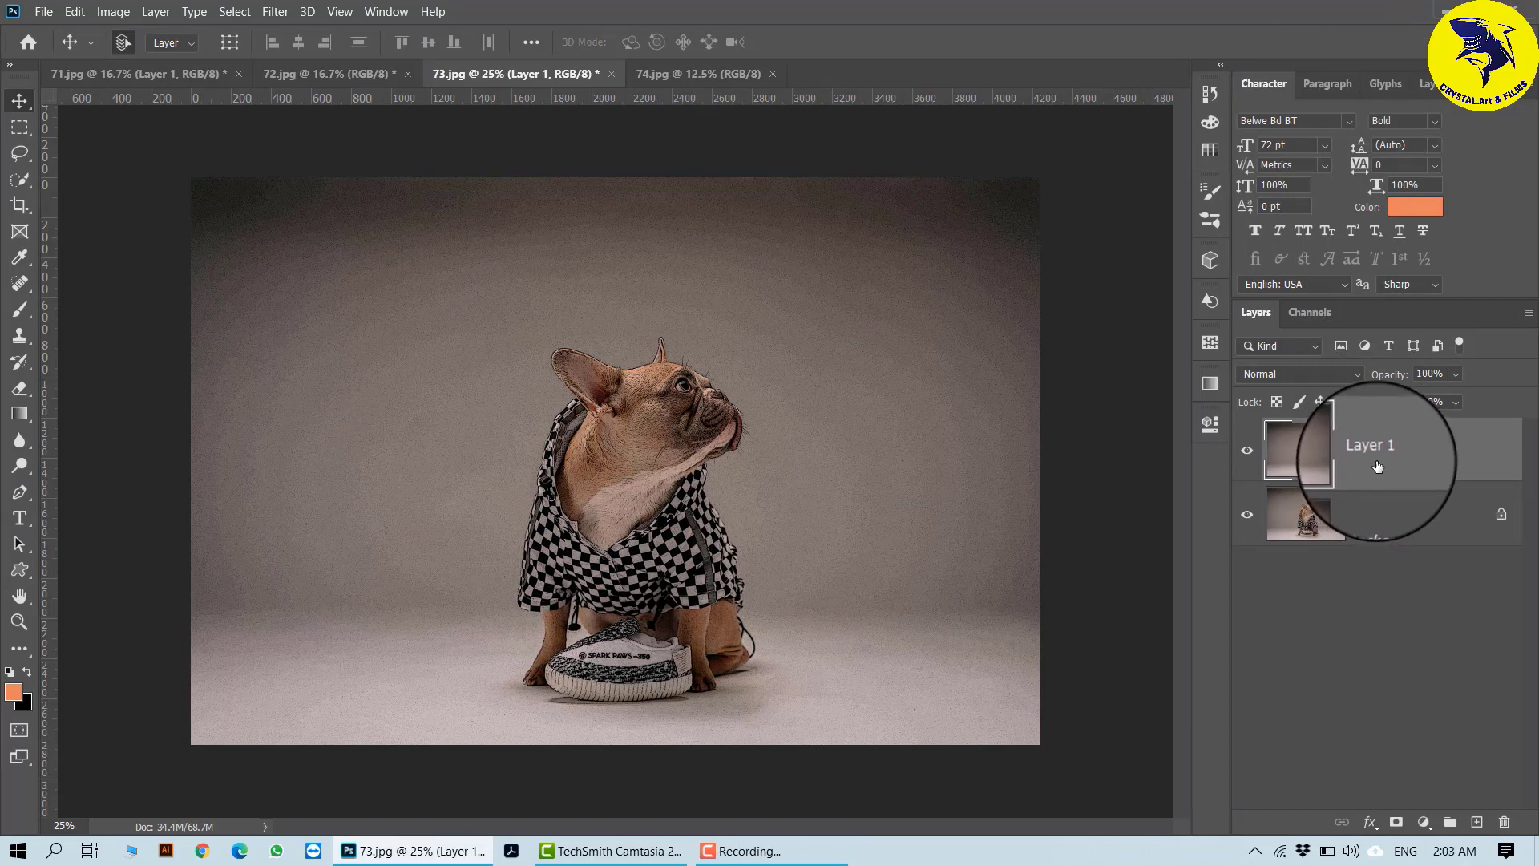
# - Convert Layer 1 to a smart object and open the Filter Gallery on it
pyautogui.rightClick(1411, 441)
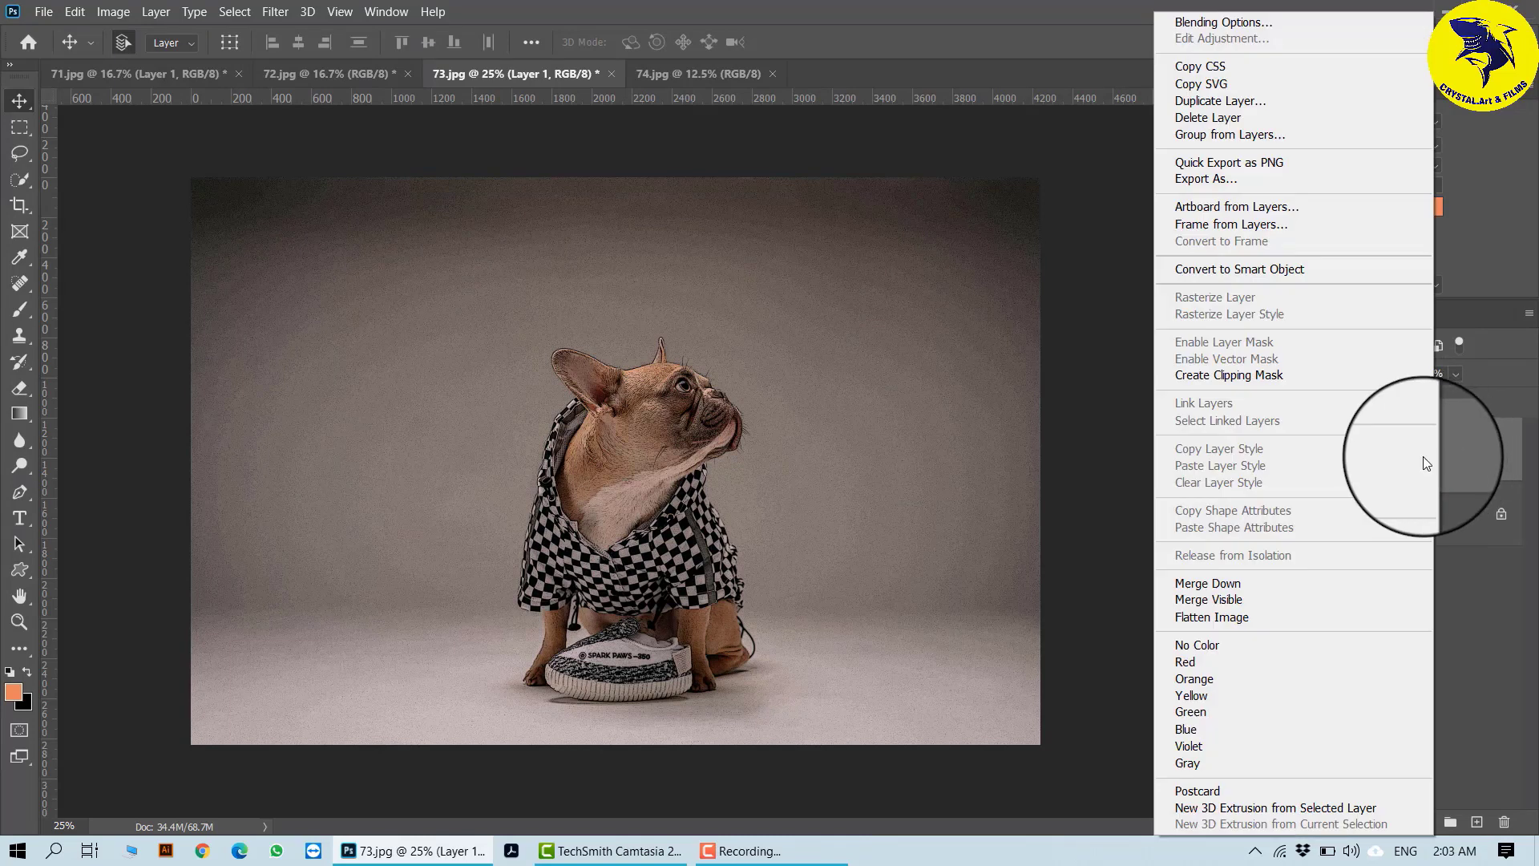
pyautogui.click(1259, 268)
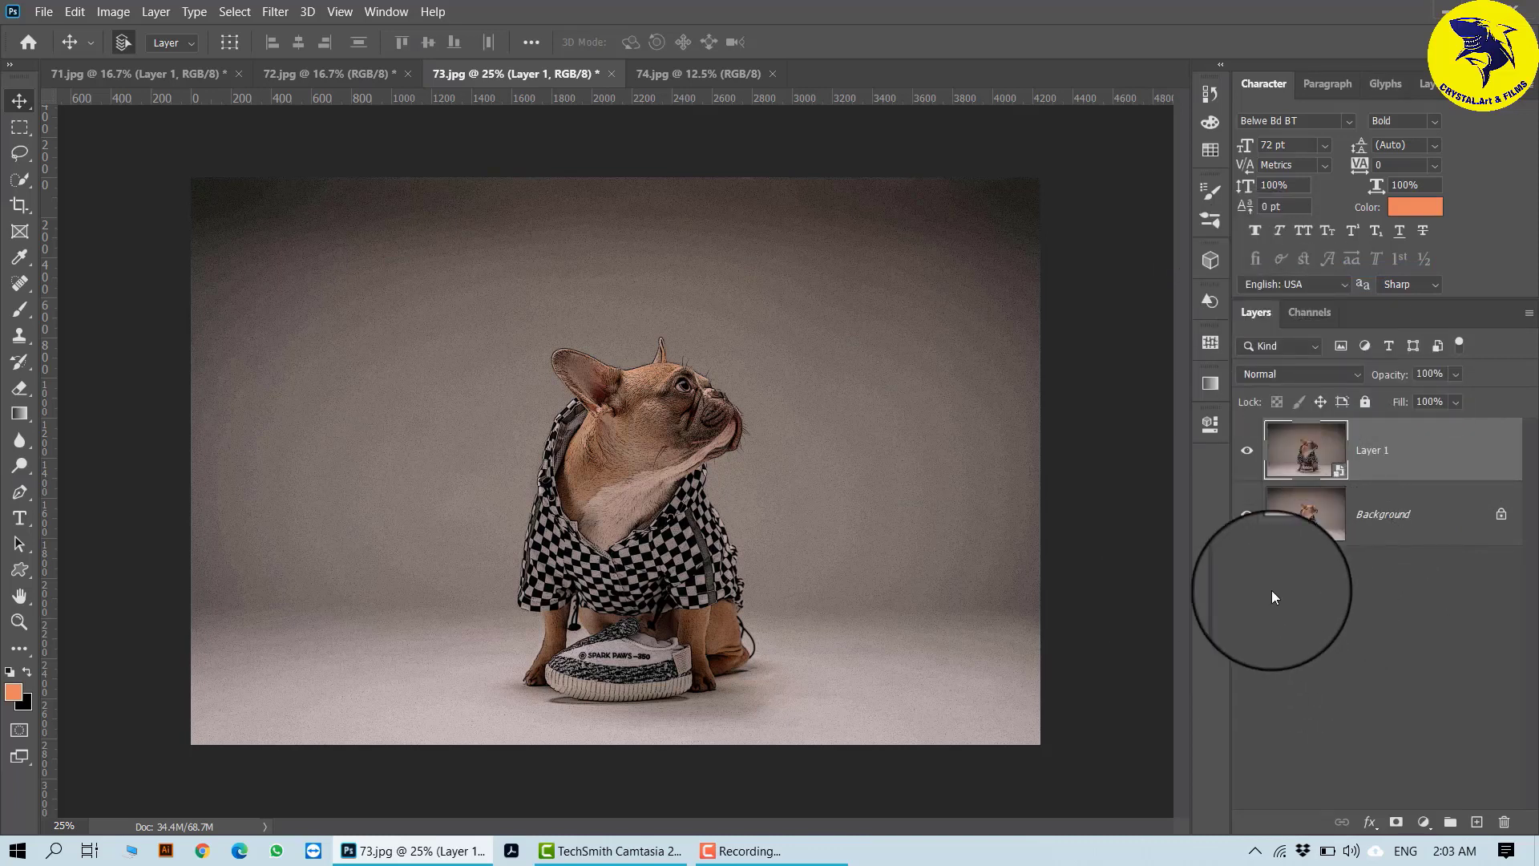
pyautogui.click(275, 12)
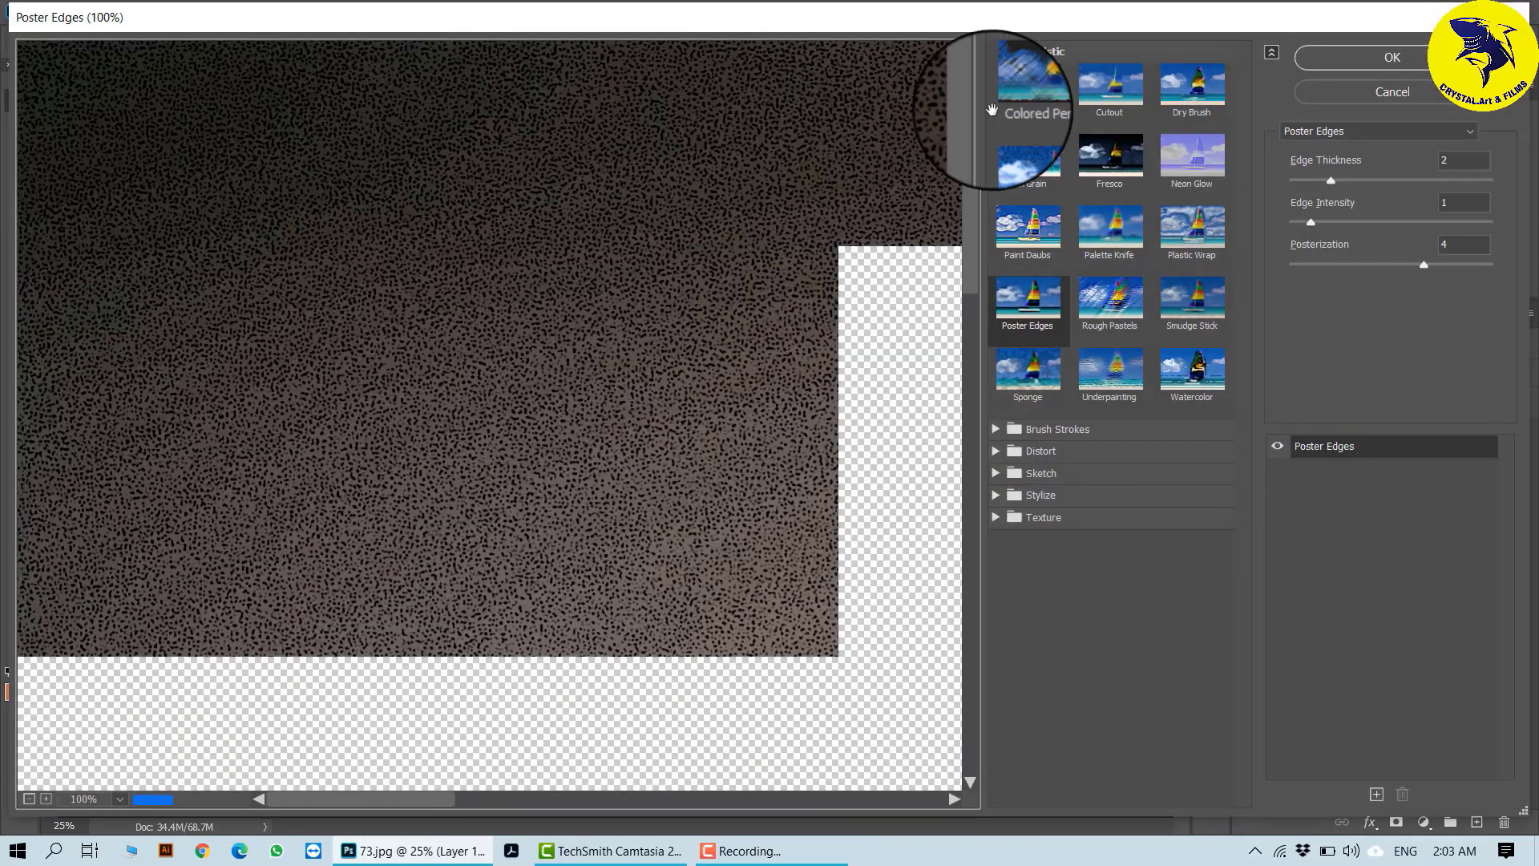
# - Choose the Brush Strokes effect Ink Outlines with Stroke Length 9, Dark Intensity 16 and Light Intensity 11
pyautogui.click(995, 51)
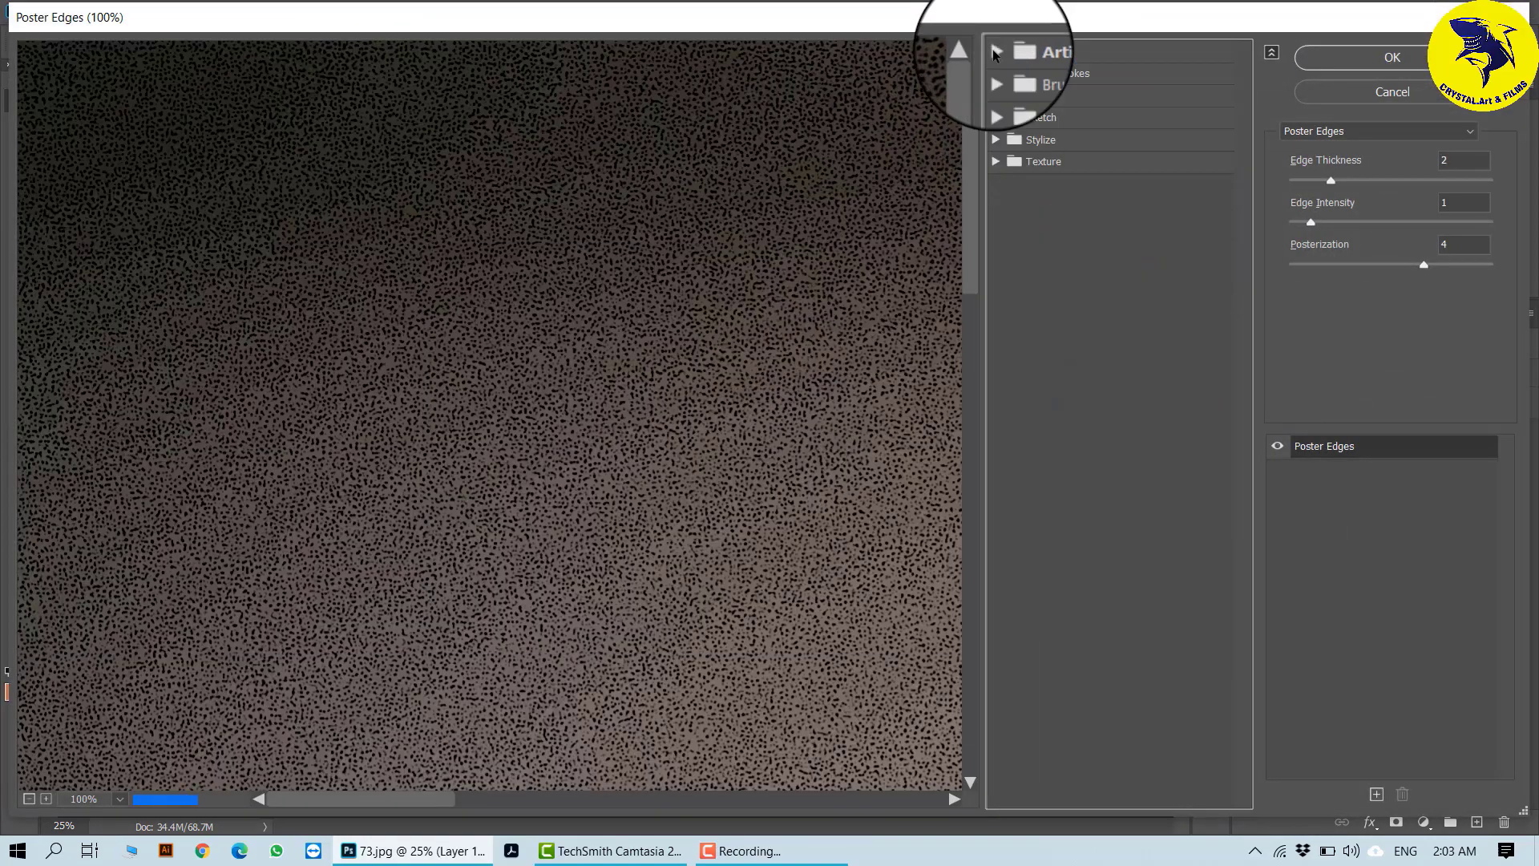
pyautogui.click(994, 71)
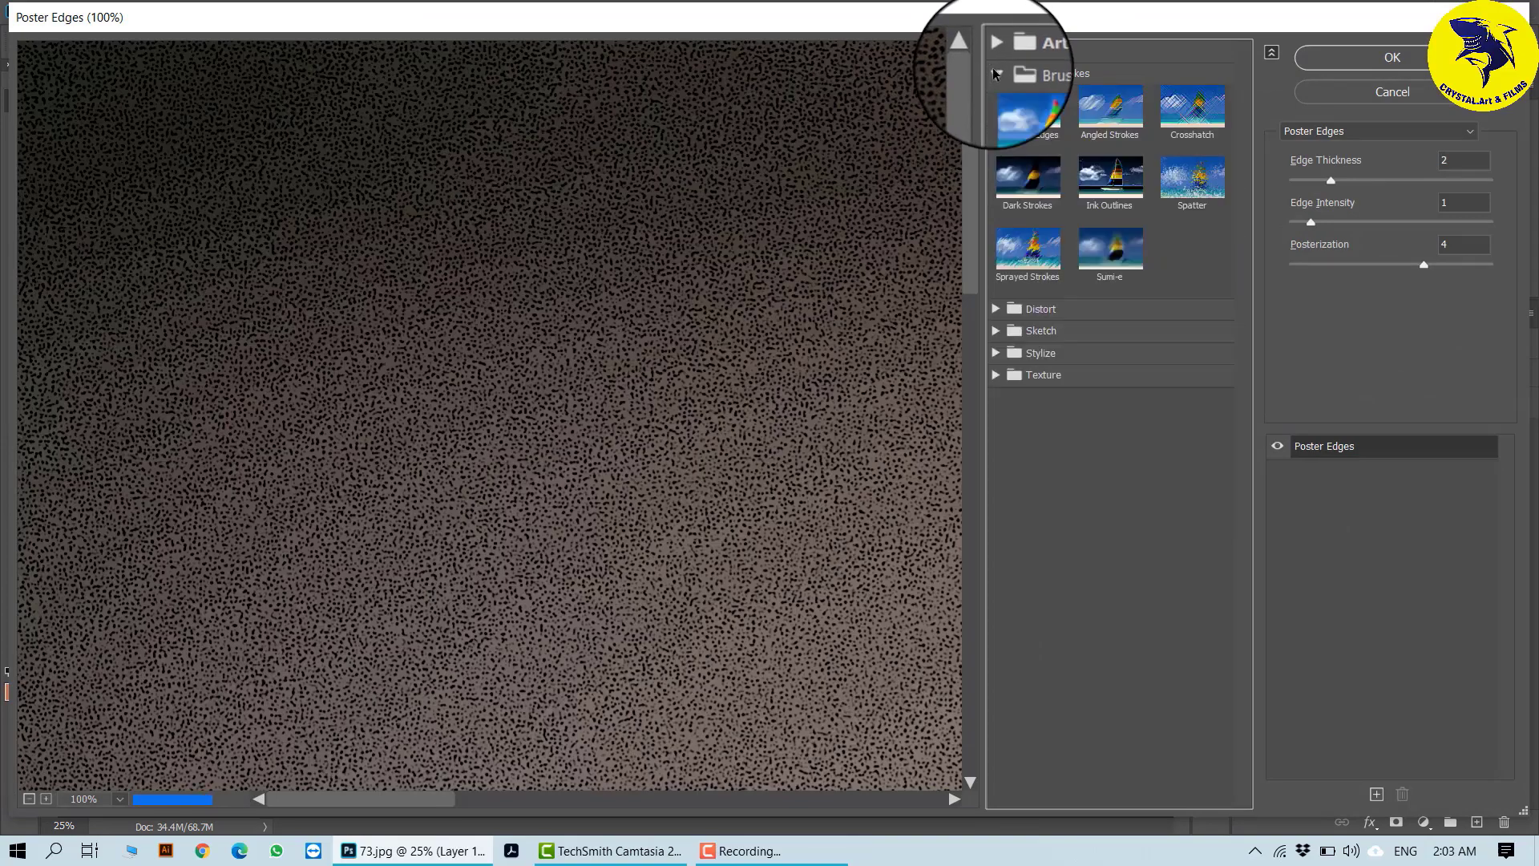
pyautogui.click(31, 801)
pyautogui.click(30, 801)
pyautogui.click(30, 801)
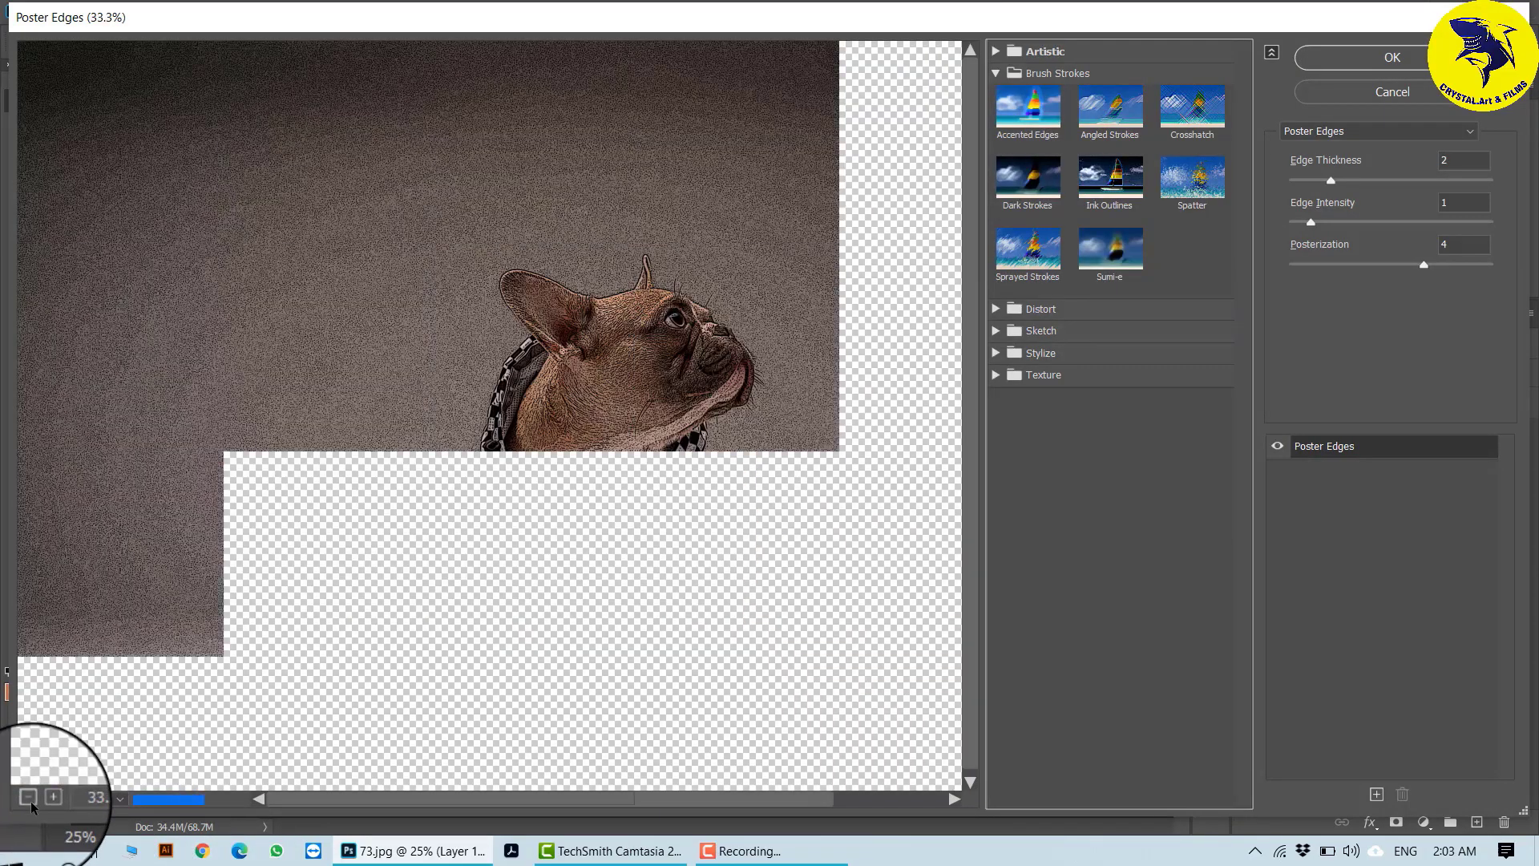
pyautogui.click(31, 801)
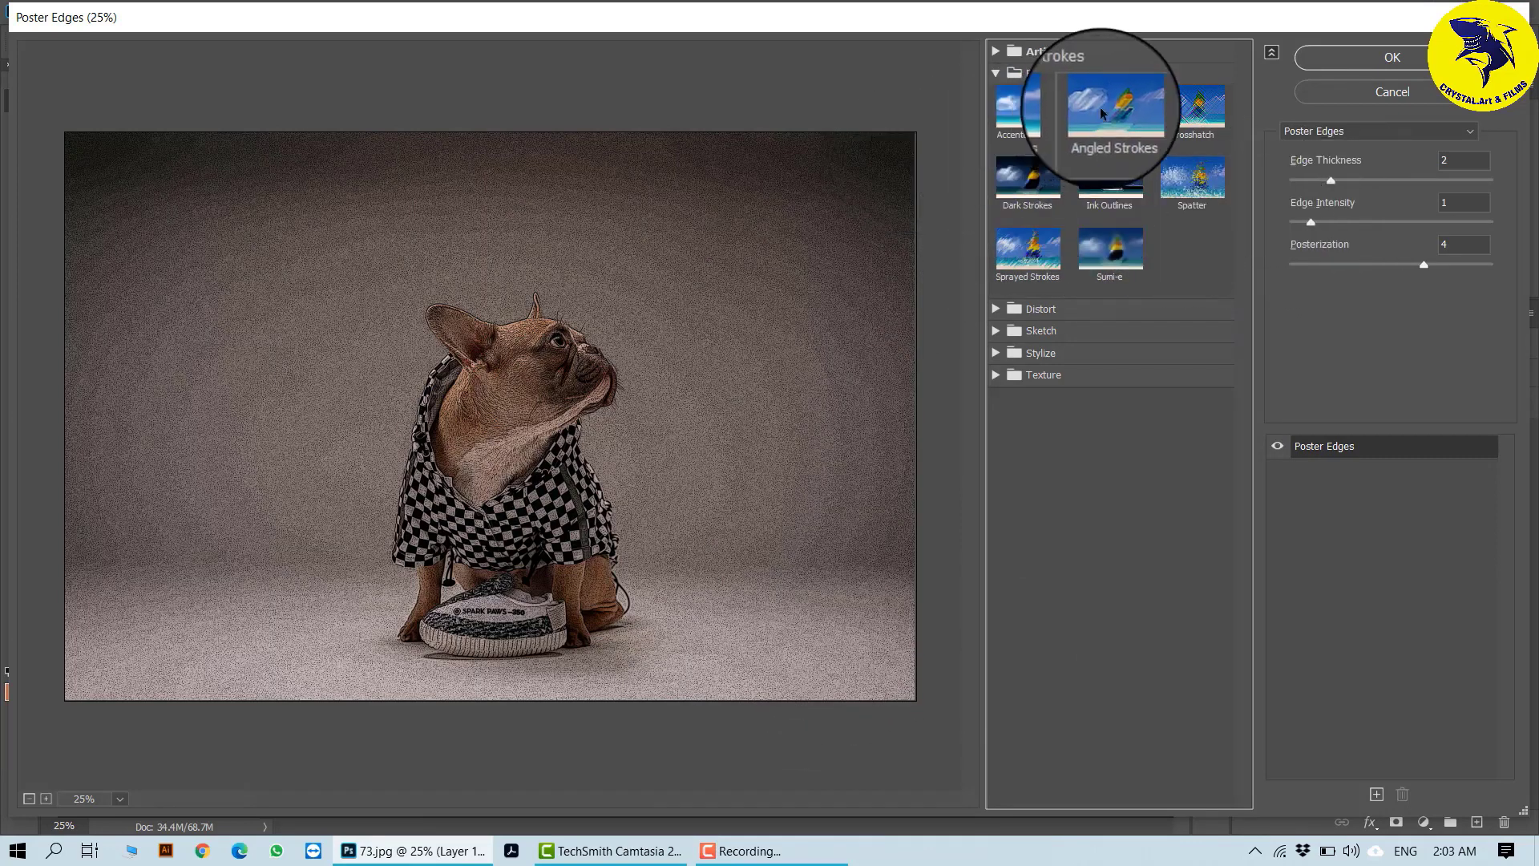
pyautogui.click(1121, 175)
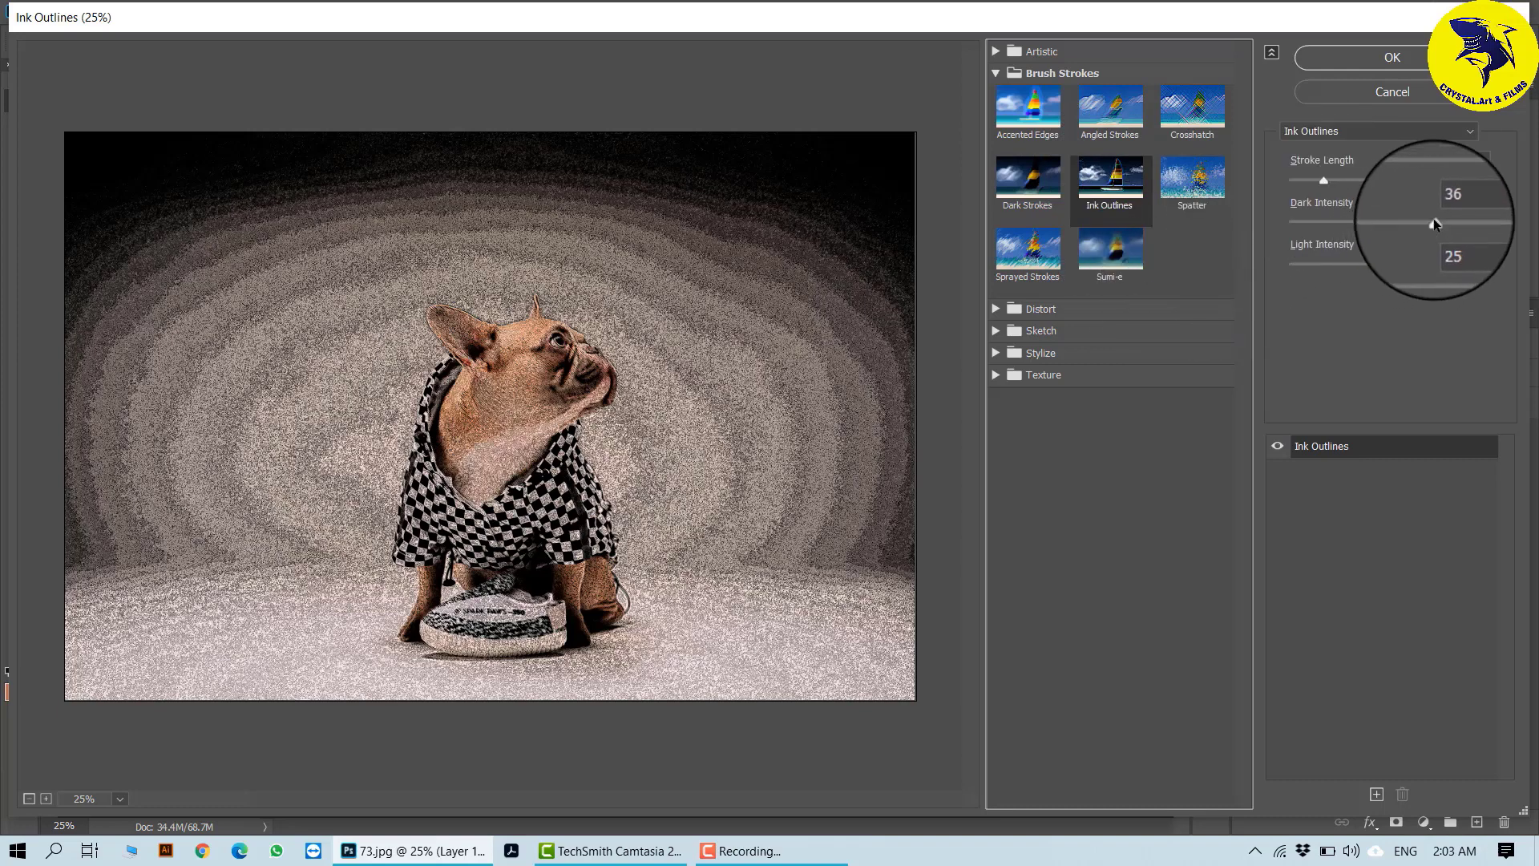
pyautogui.moveTo(1434, 223); pyautogui.dragTo(1337, 262)
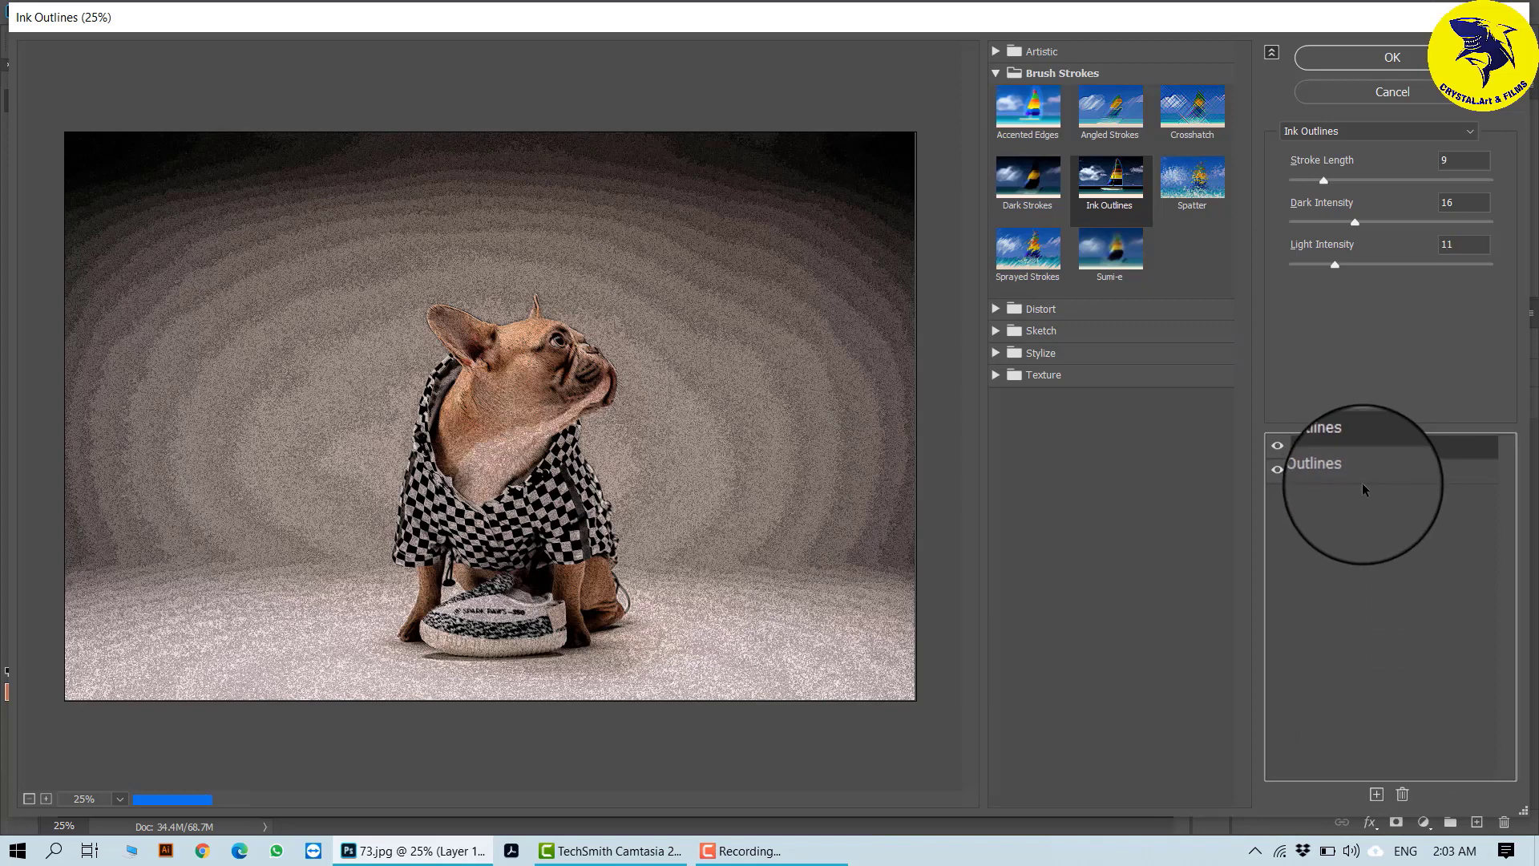
# - Stack the Distort effect Glass above Ink Outlines with Distortion 5, Smoothness 3 and Frosted texture, and apply both effects to Layer 1
pyautogui.moveTo(1363, 479); pyautogui.dragTo(1366, 450)
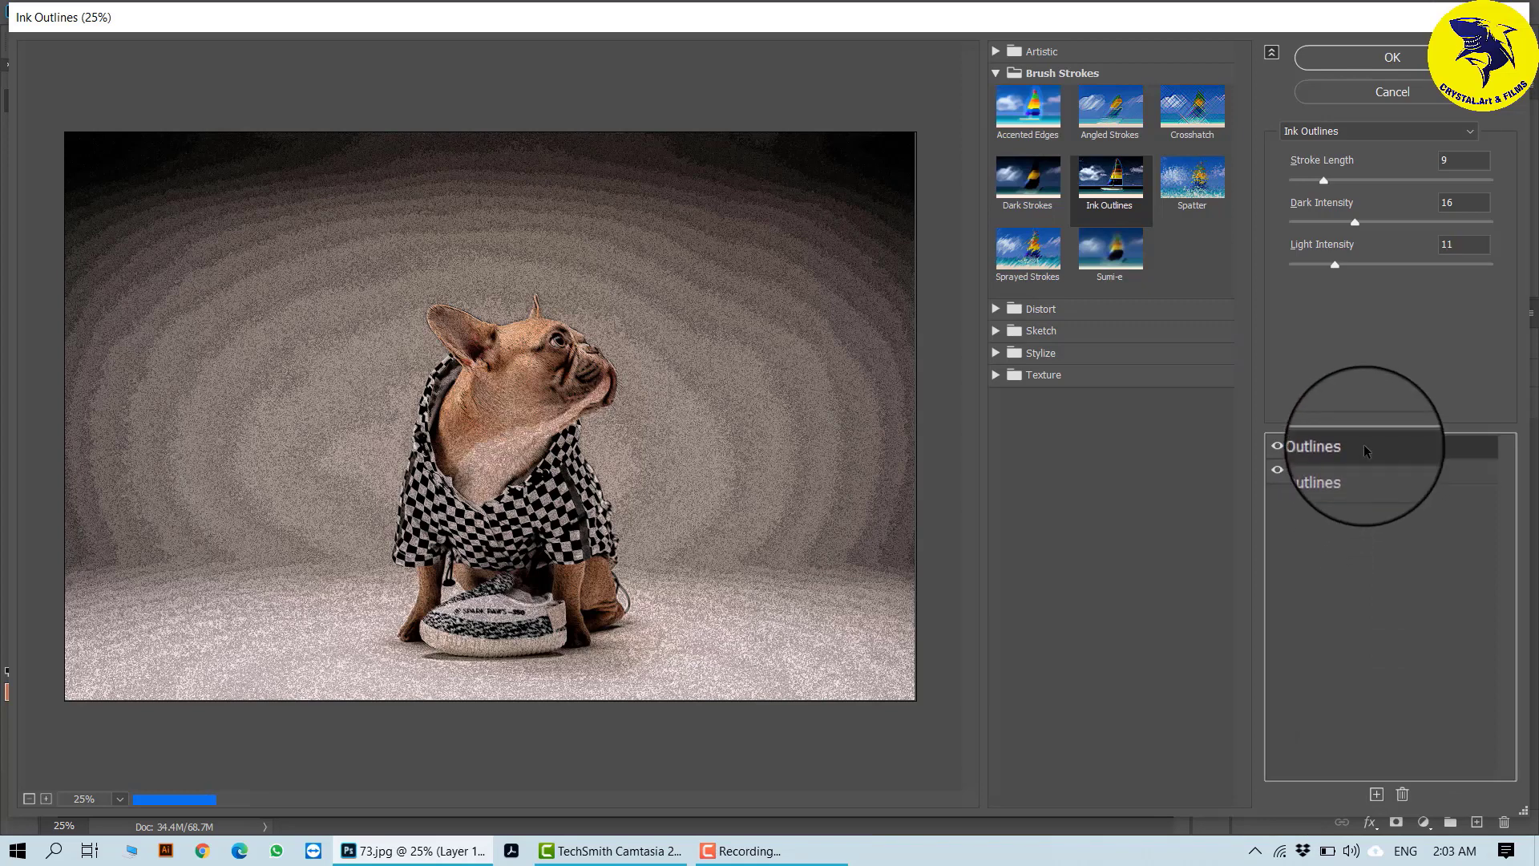
pyautogui.click(997, 309)
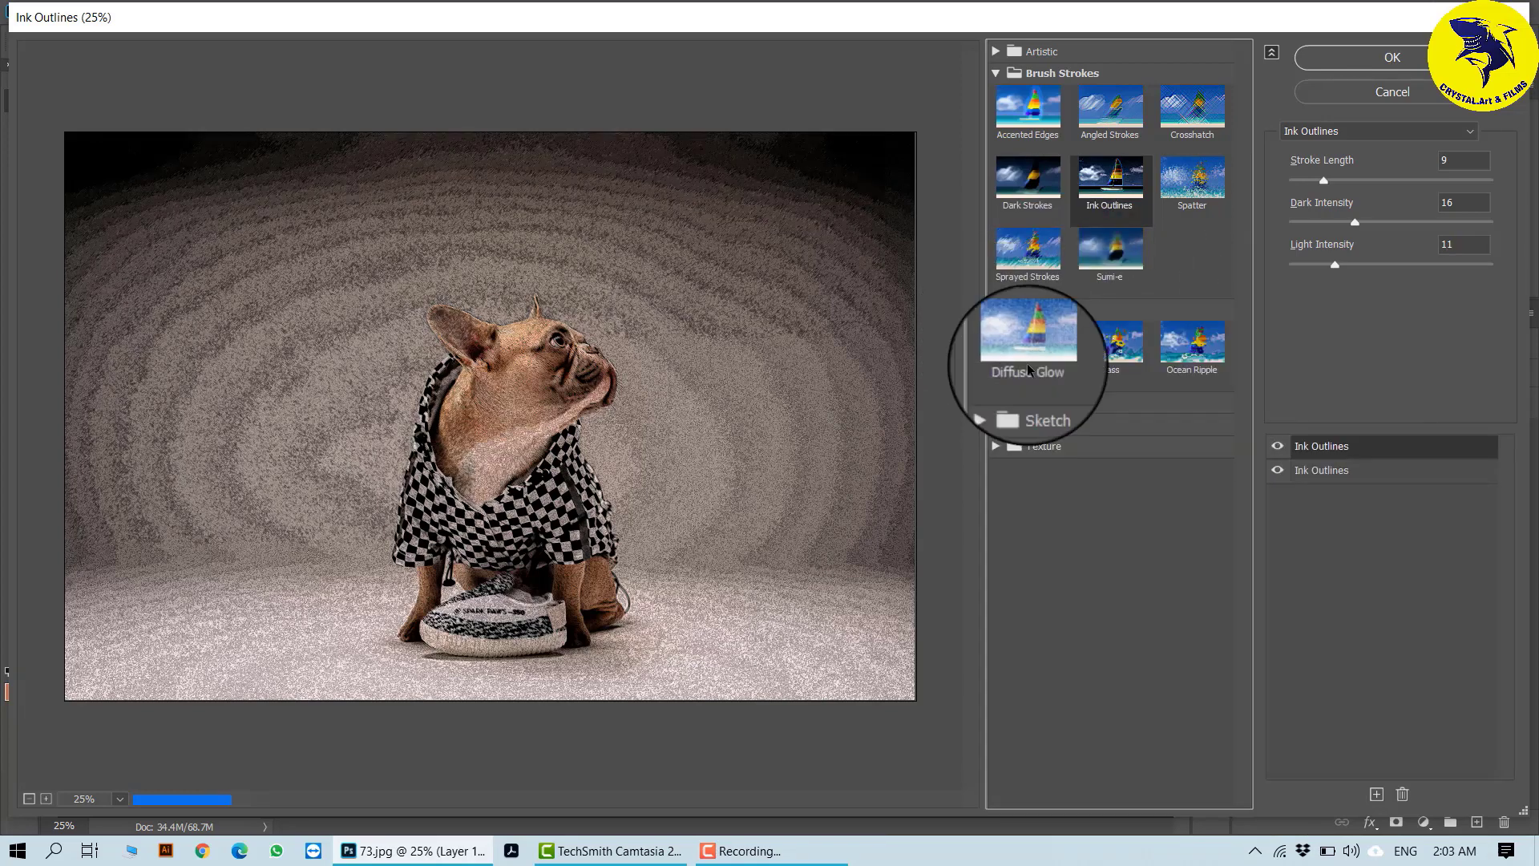
pyautogui.click(1105, 346)
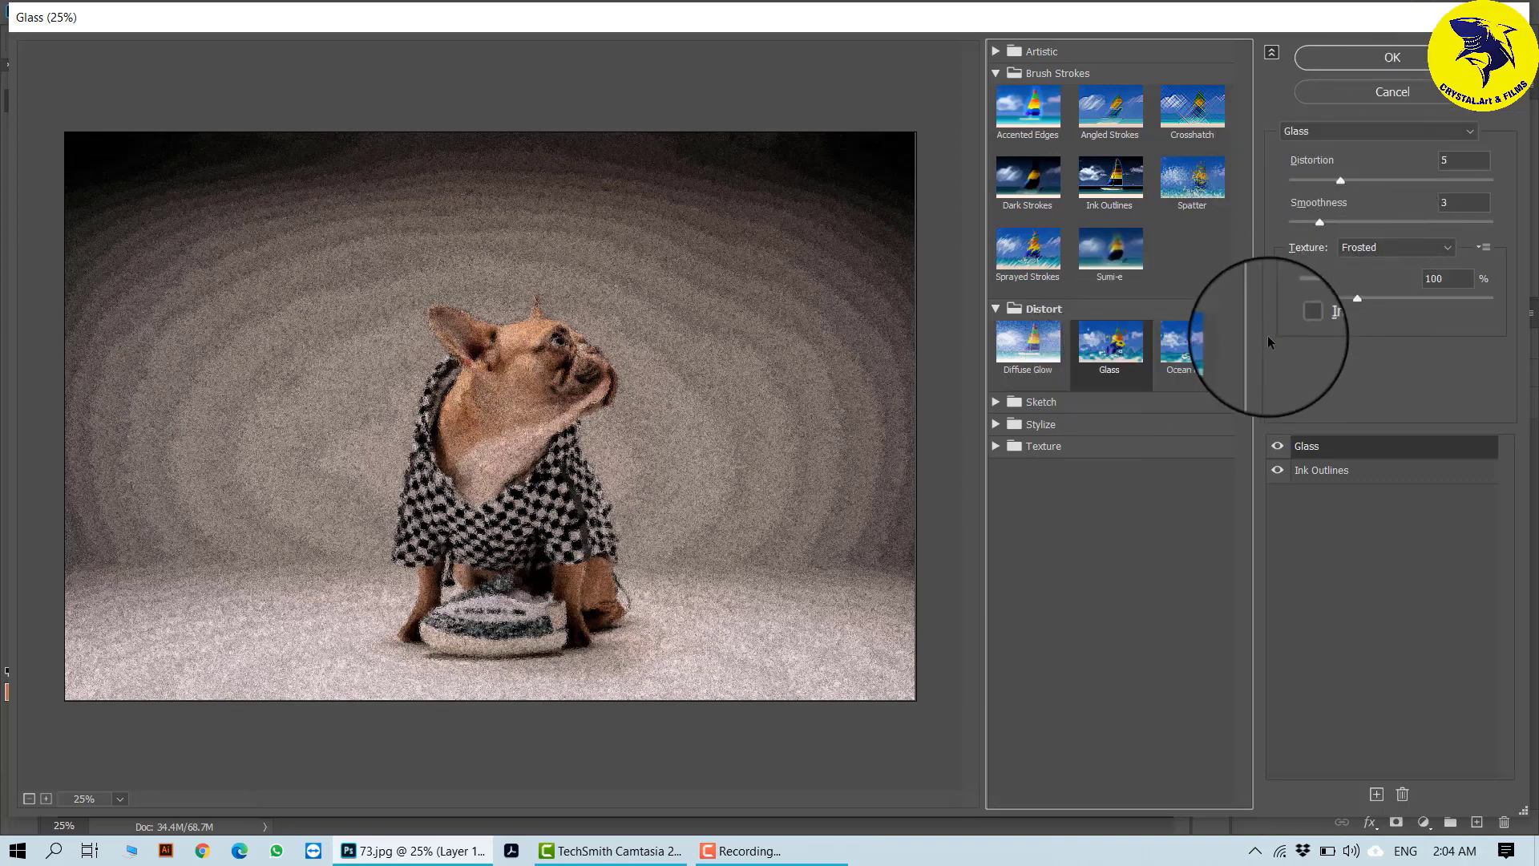
pyautogui.click(1412, 56)
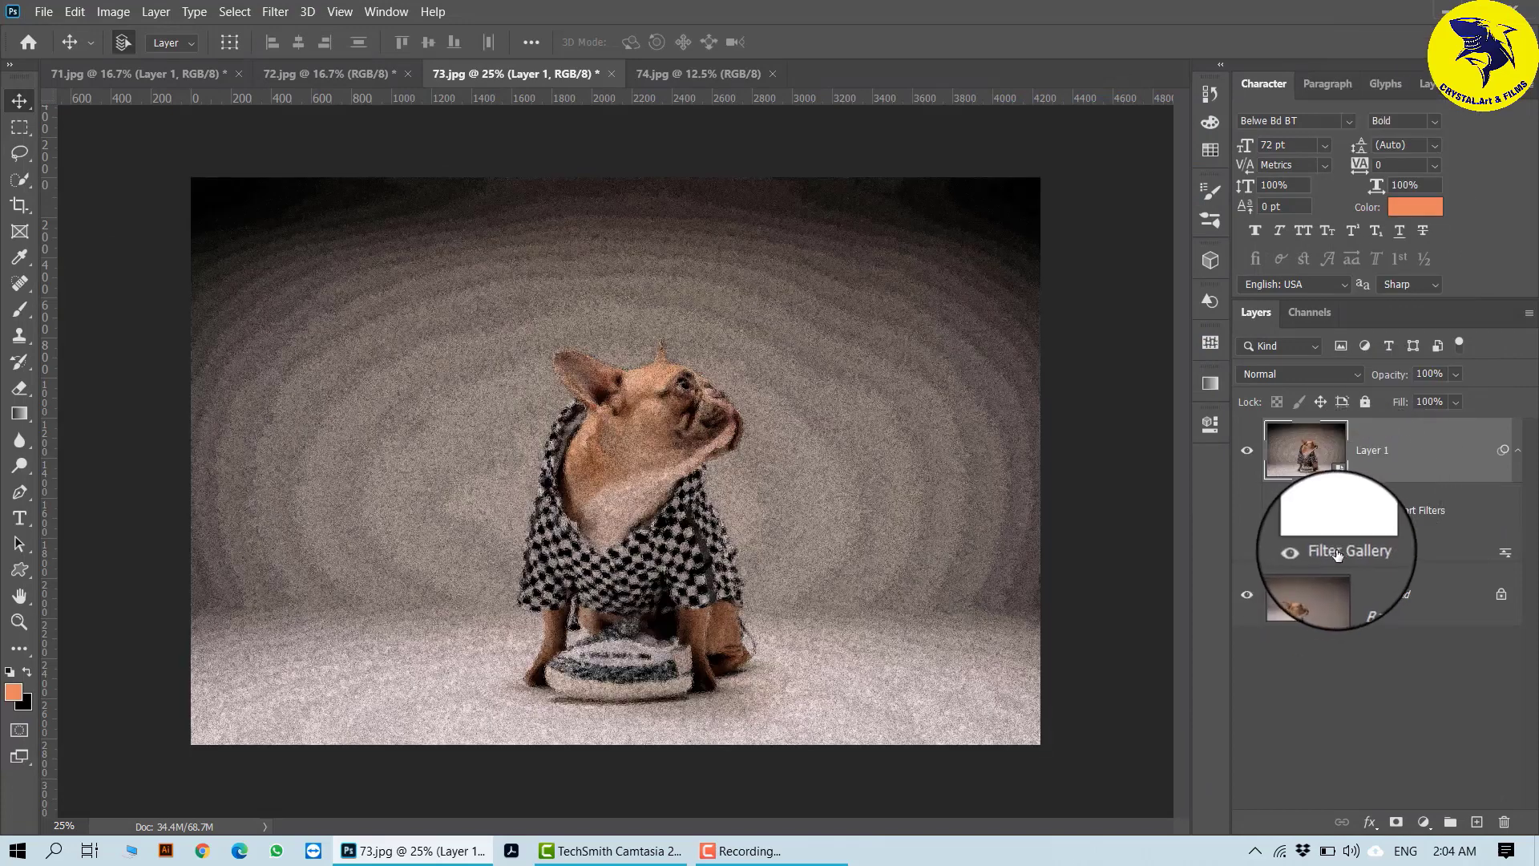
# - Toggle the Filter Gallery smart filter off and on, and reopen its settings to review the stacked Glass and Ink Outlines effects
pyautogui.click(1307, 553)
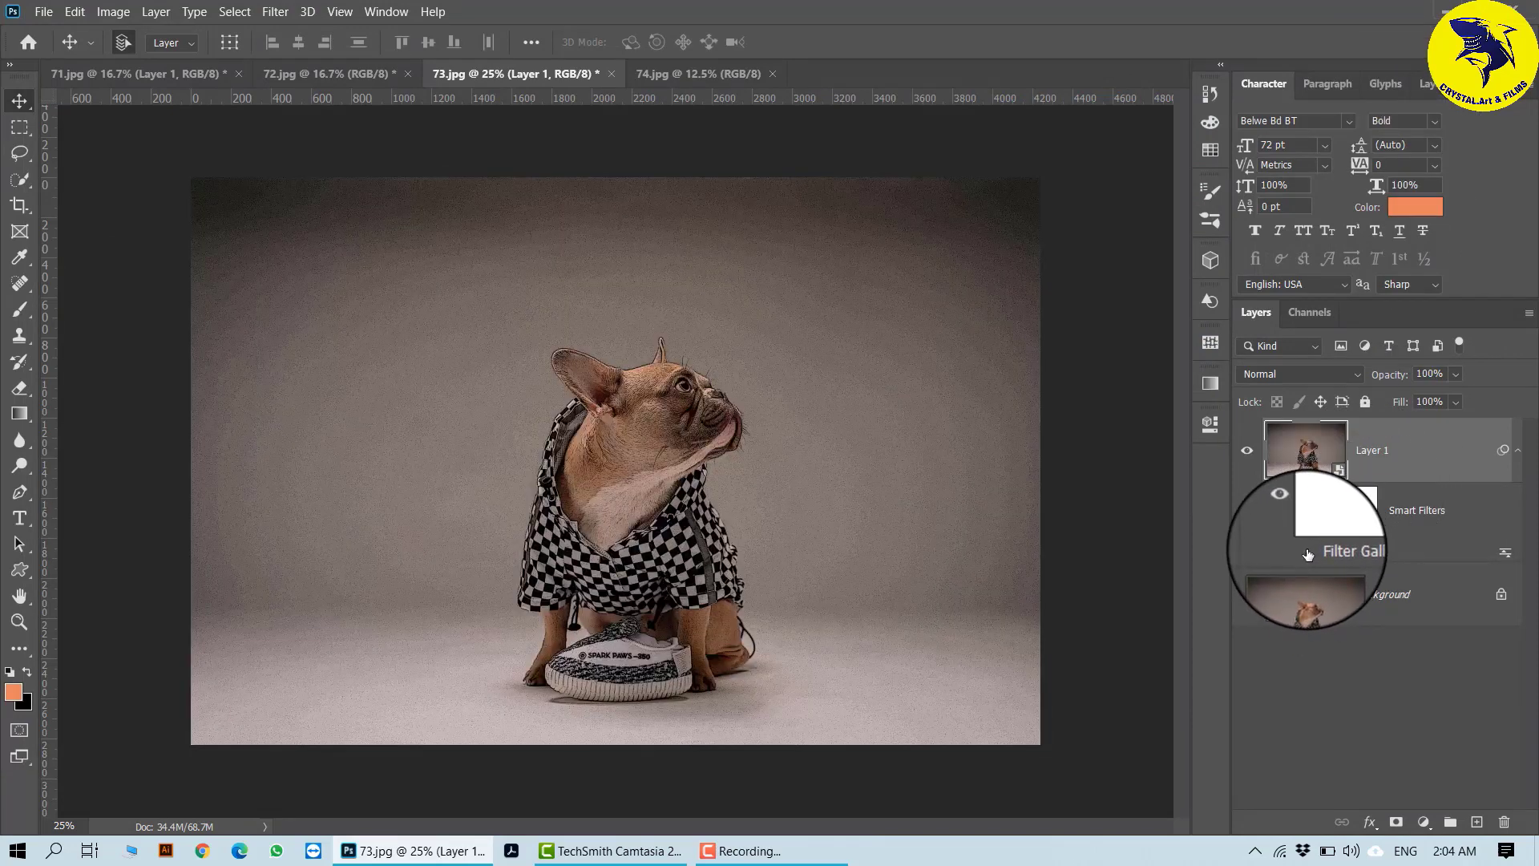
pyautogui.click(1307, 554)
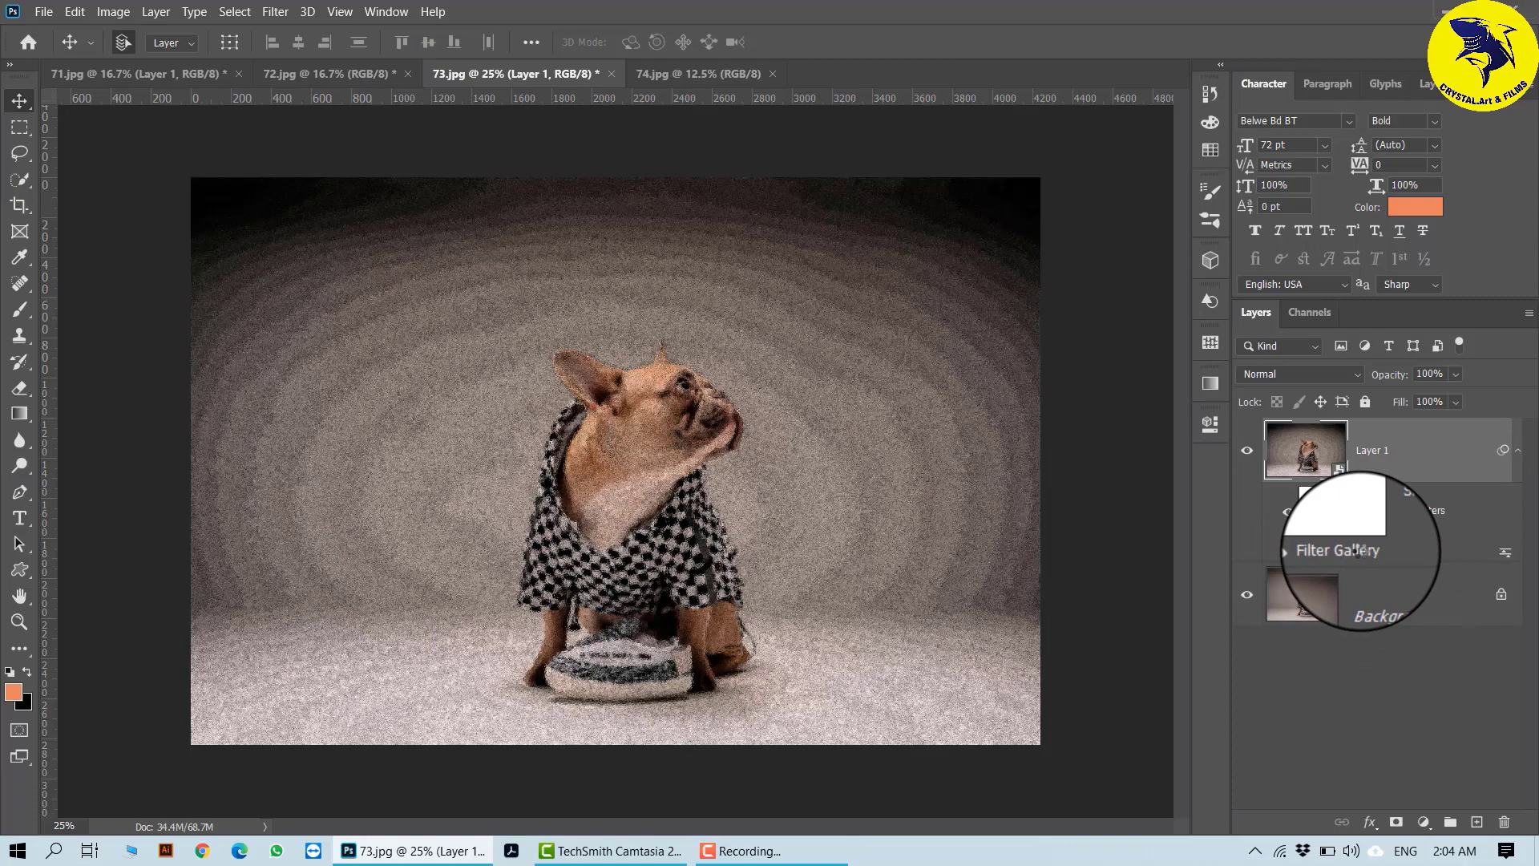
pyautogui.doubleClick(1358, 550)
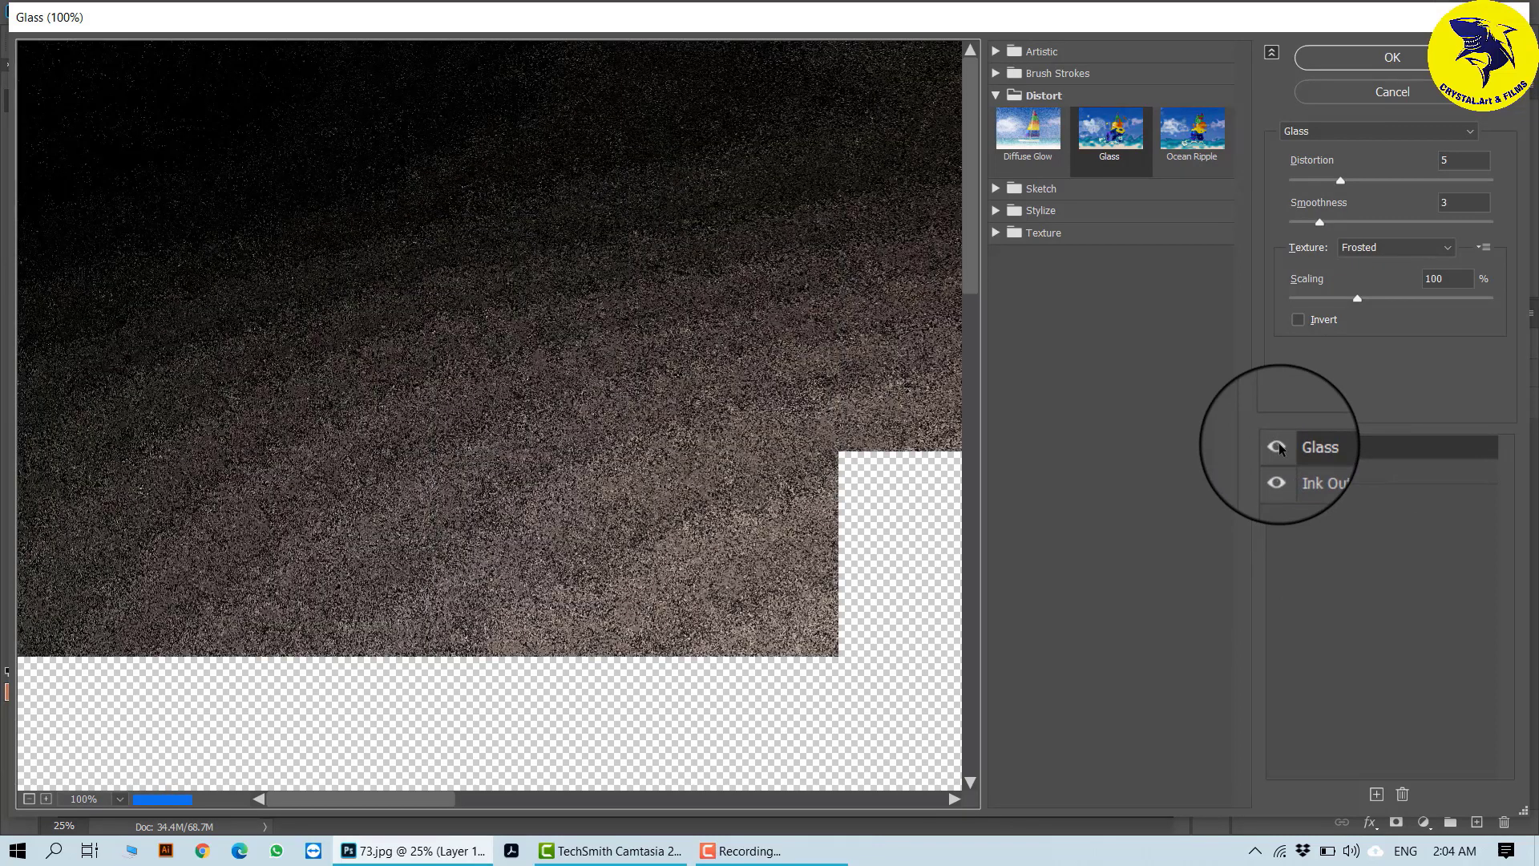
pyautogui.click(1410, 449)
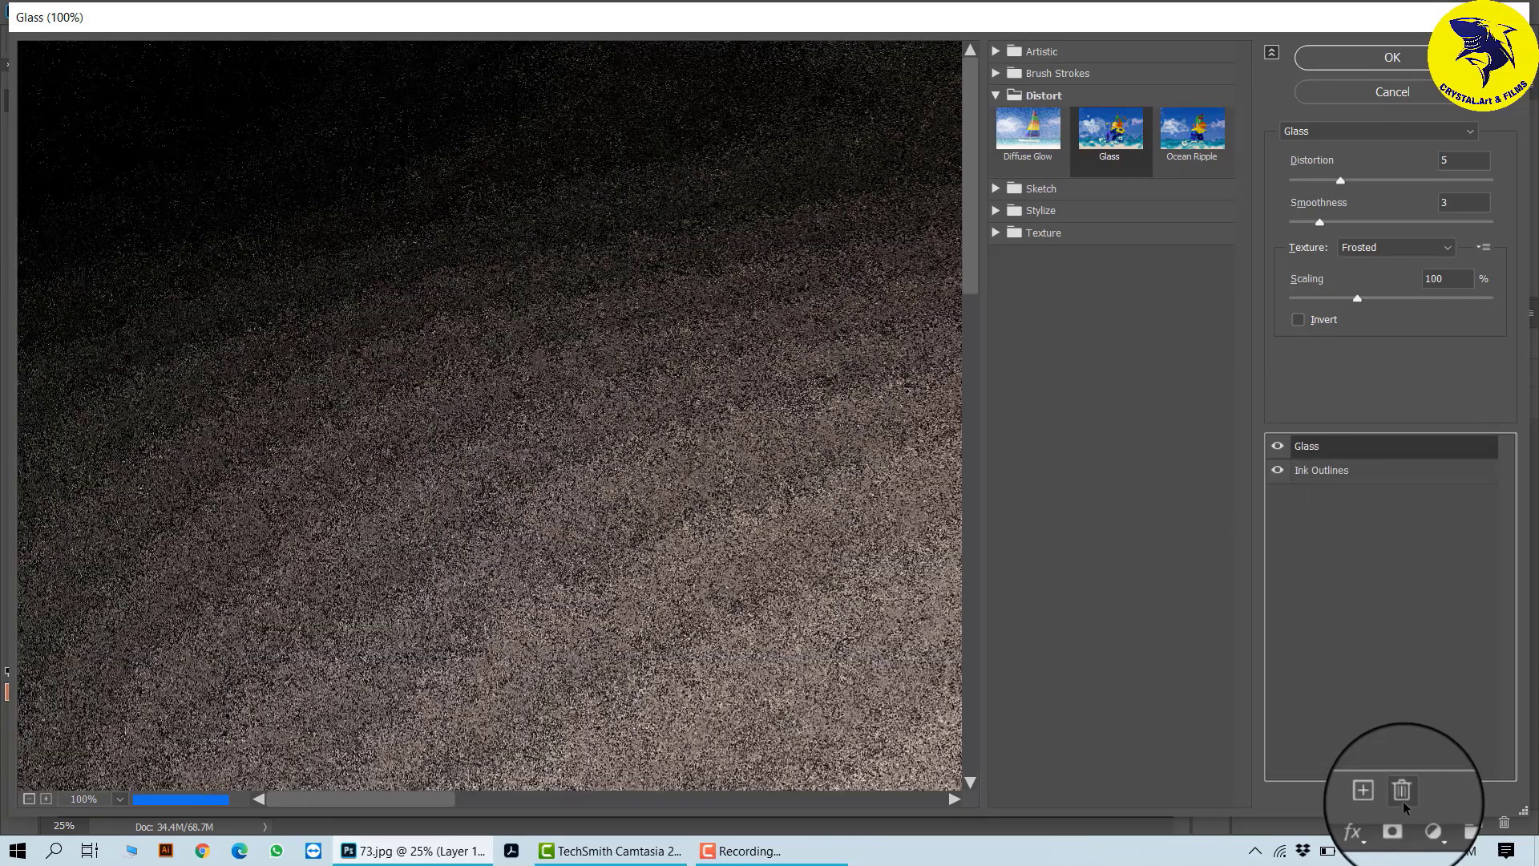
pyautogui.click(1396, 56)
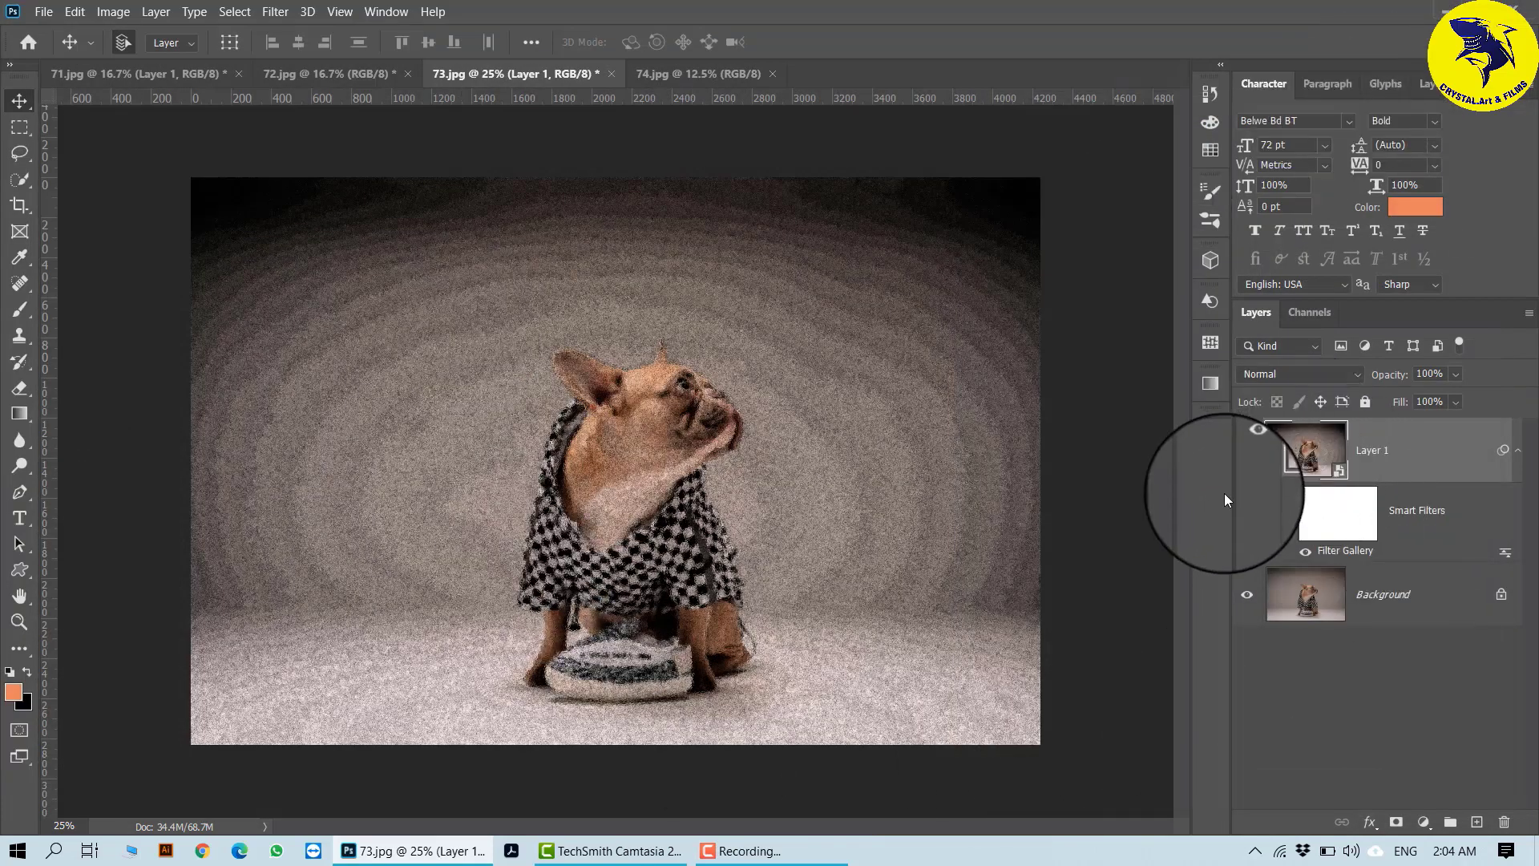
# - Open the blending options of Layer 1's Filter Gallery smart filter, fit the whole image in the preview and set the opacity to 33%
pyautogui.click(1505, 583)
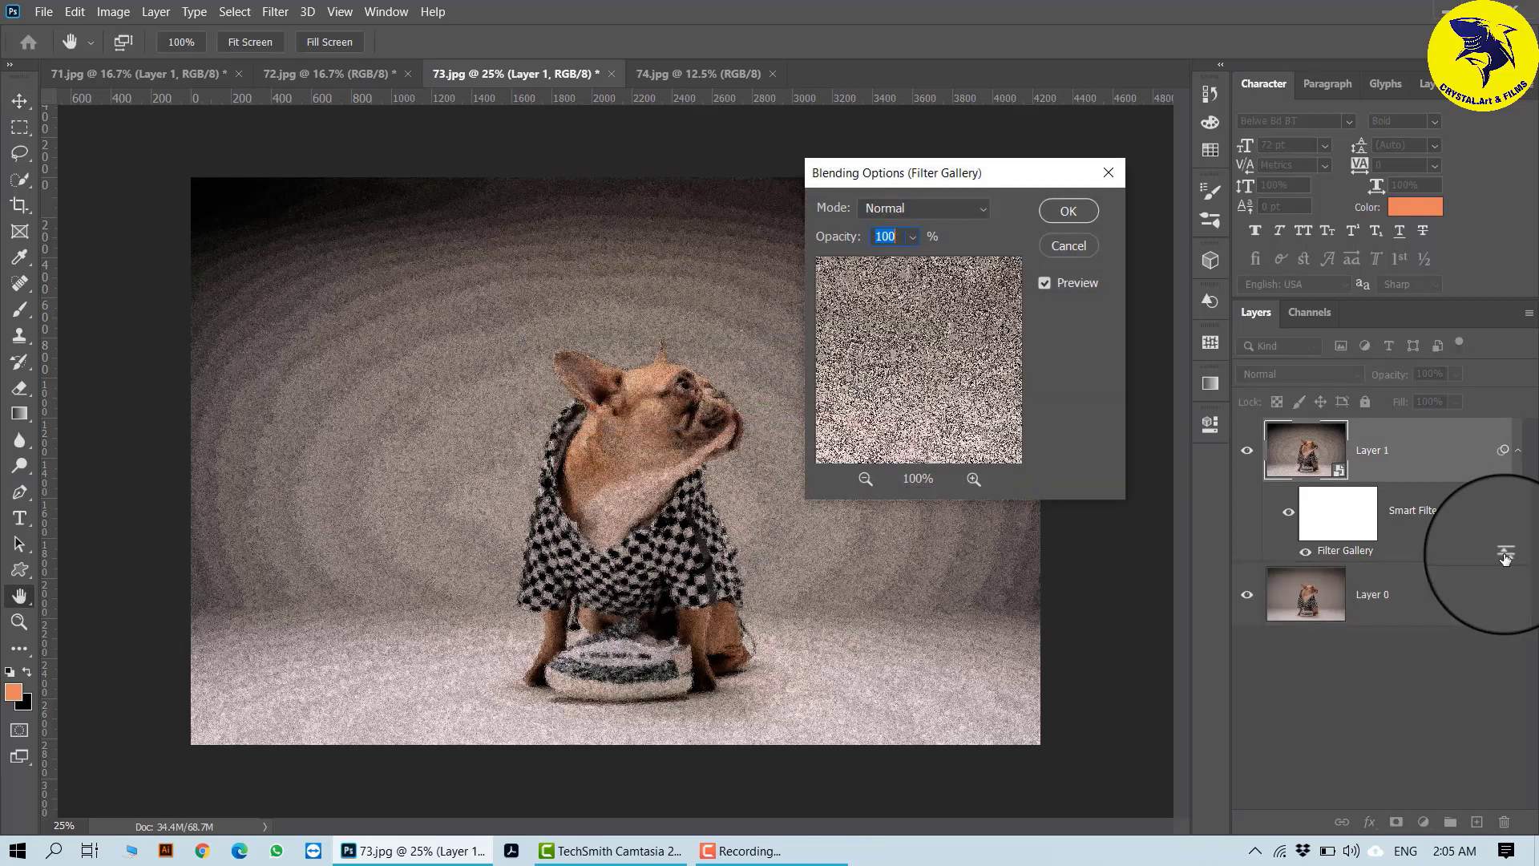
pyautogui.click(864, 478)
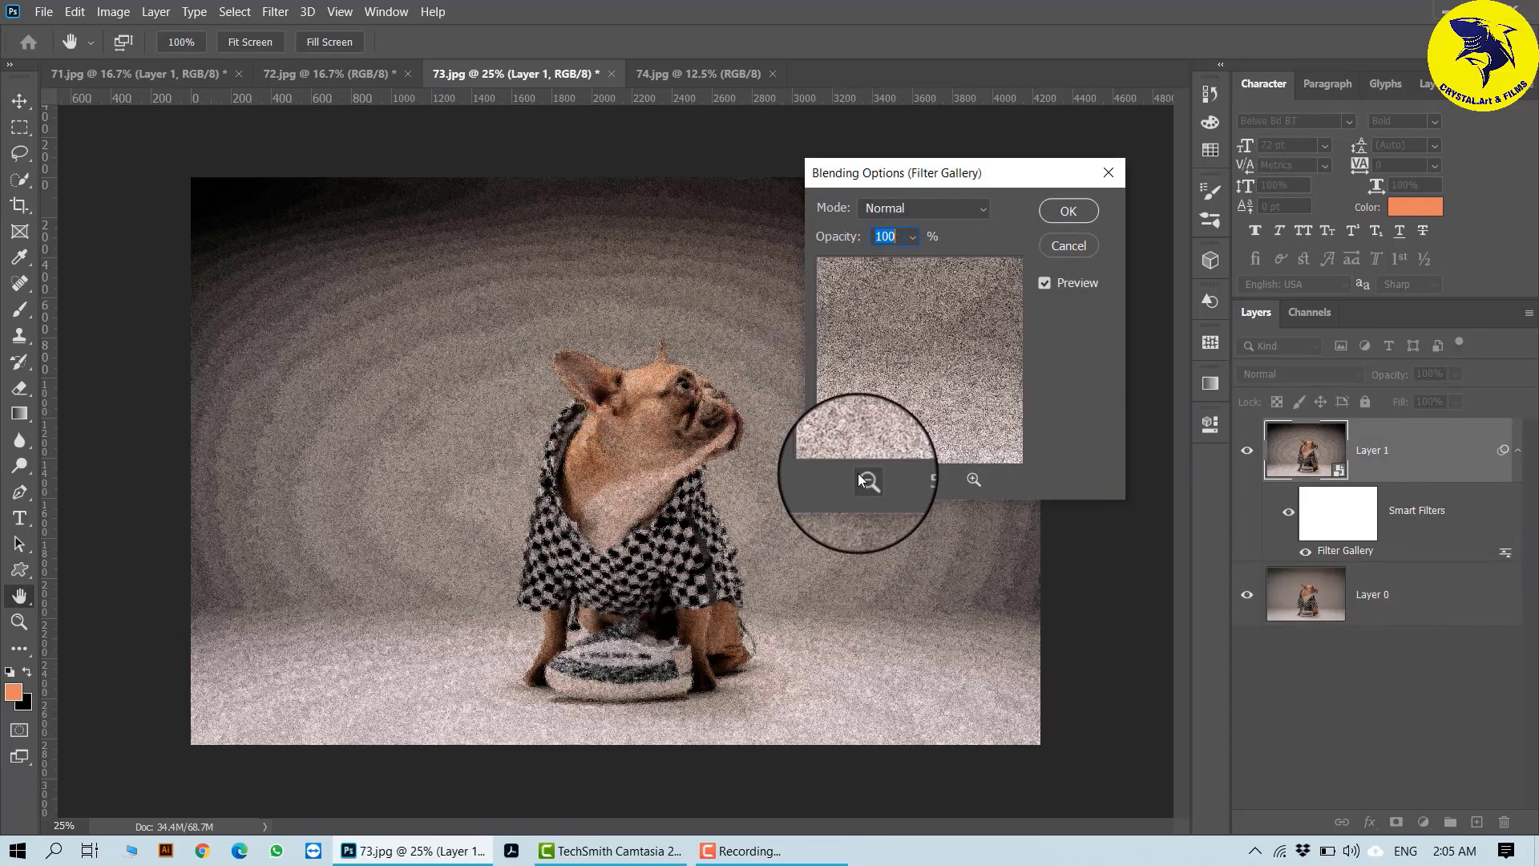
pyautogui.click(859, 474)
pyautogui.click(860, 474)
pyautogui.click(860, 473)
pyautogui.click(859, 473)
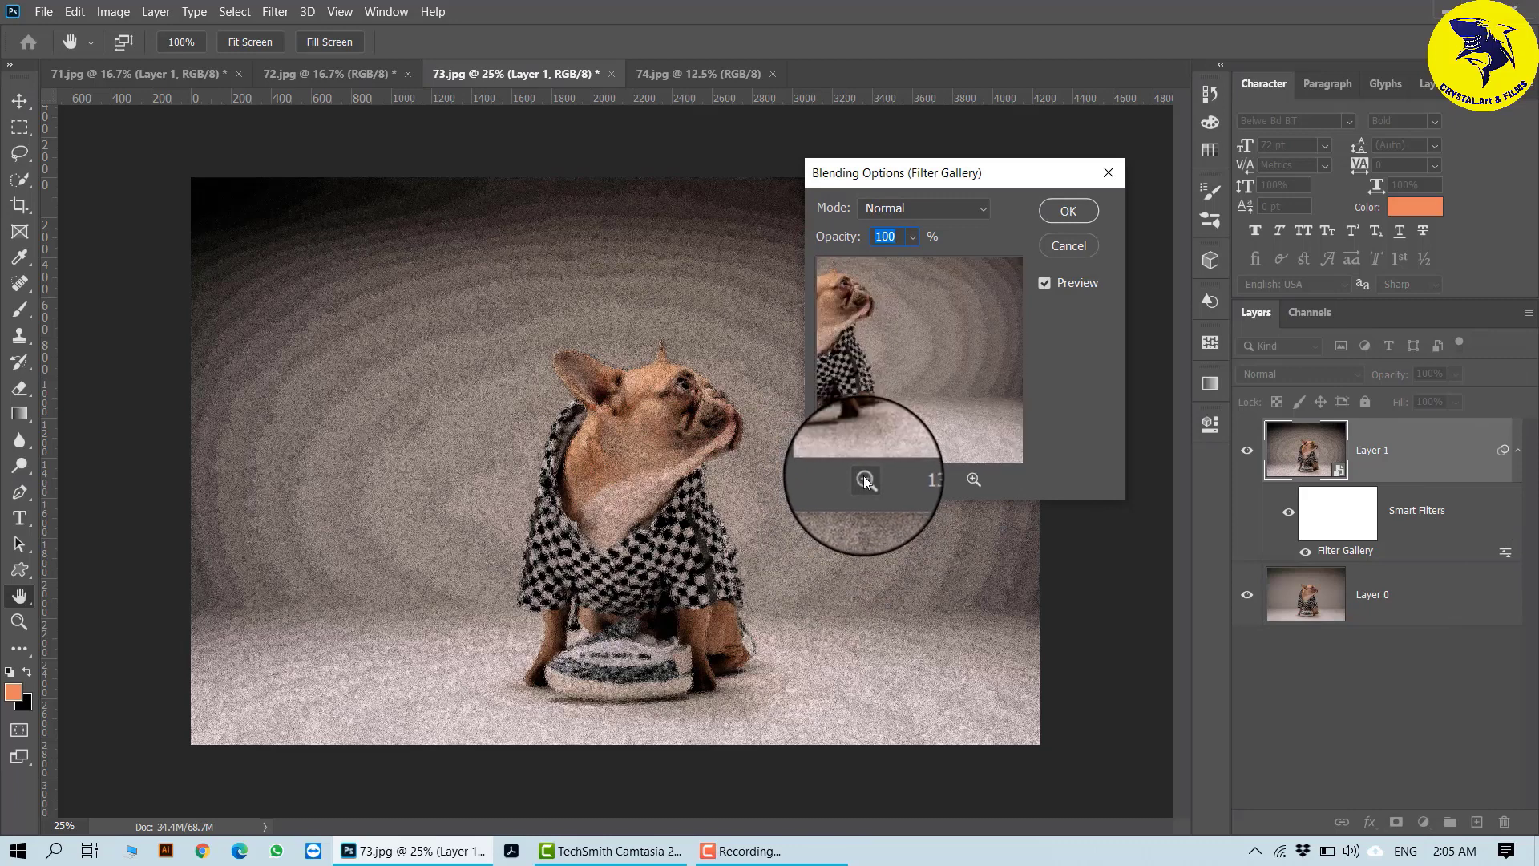
pyautogui.click(864, 479)
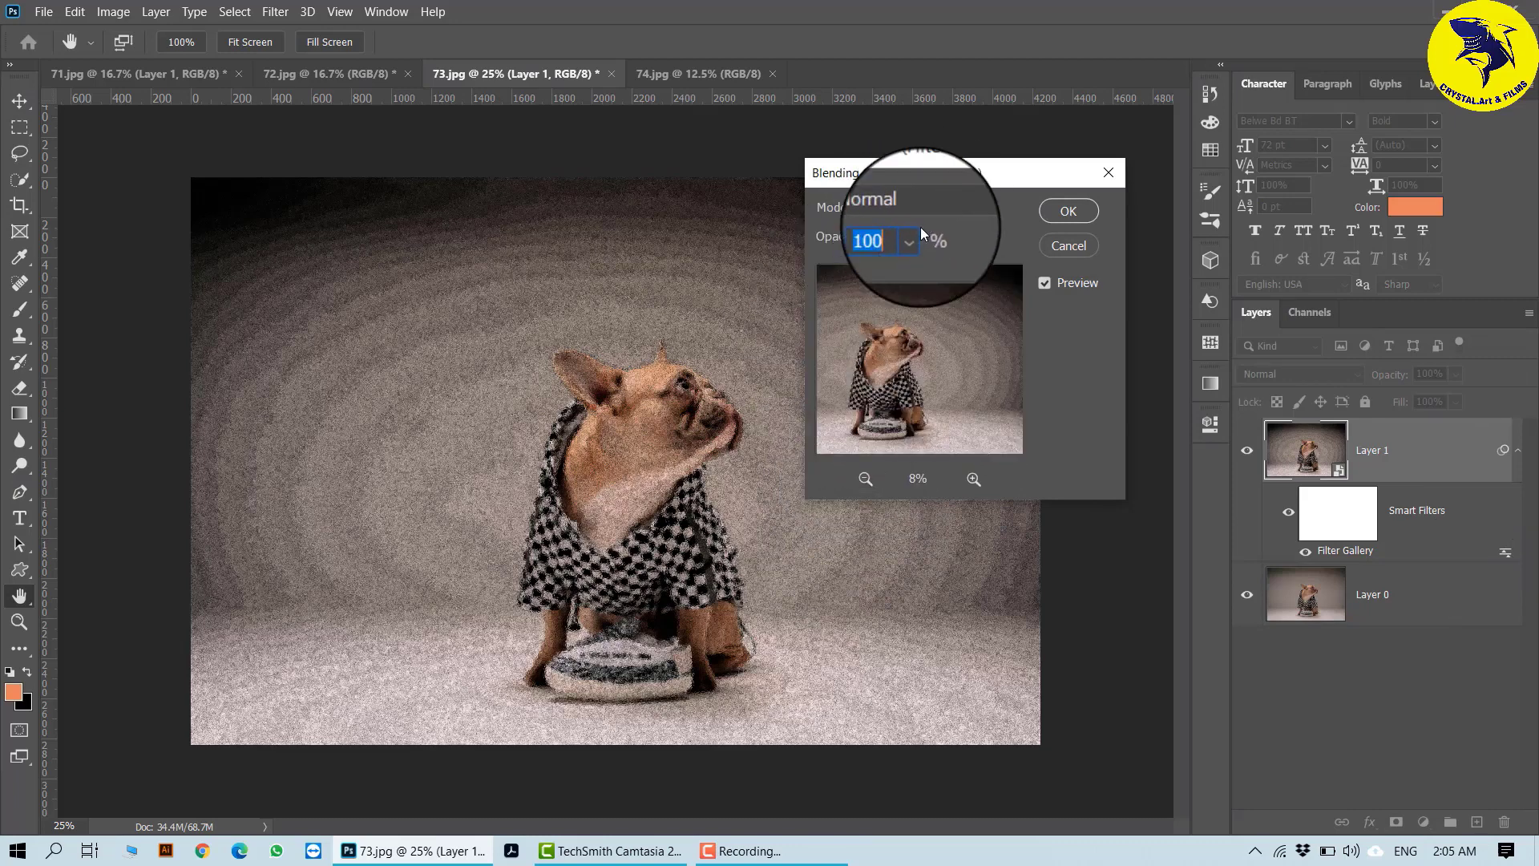
pyautogui.moveTo(909, 234); pyautogui.dragTo(873, 268)
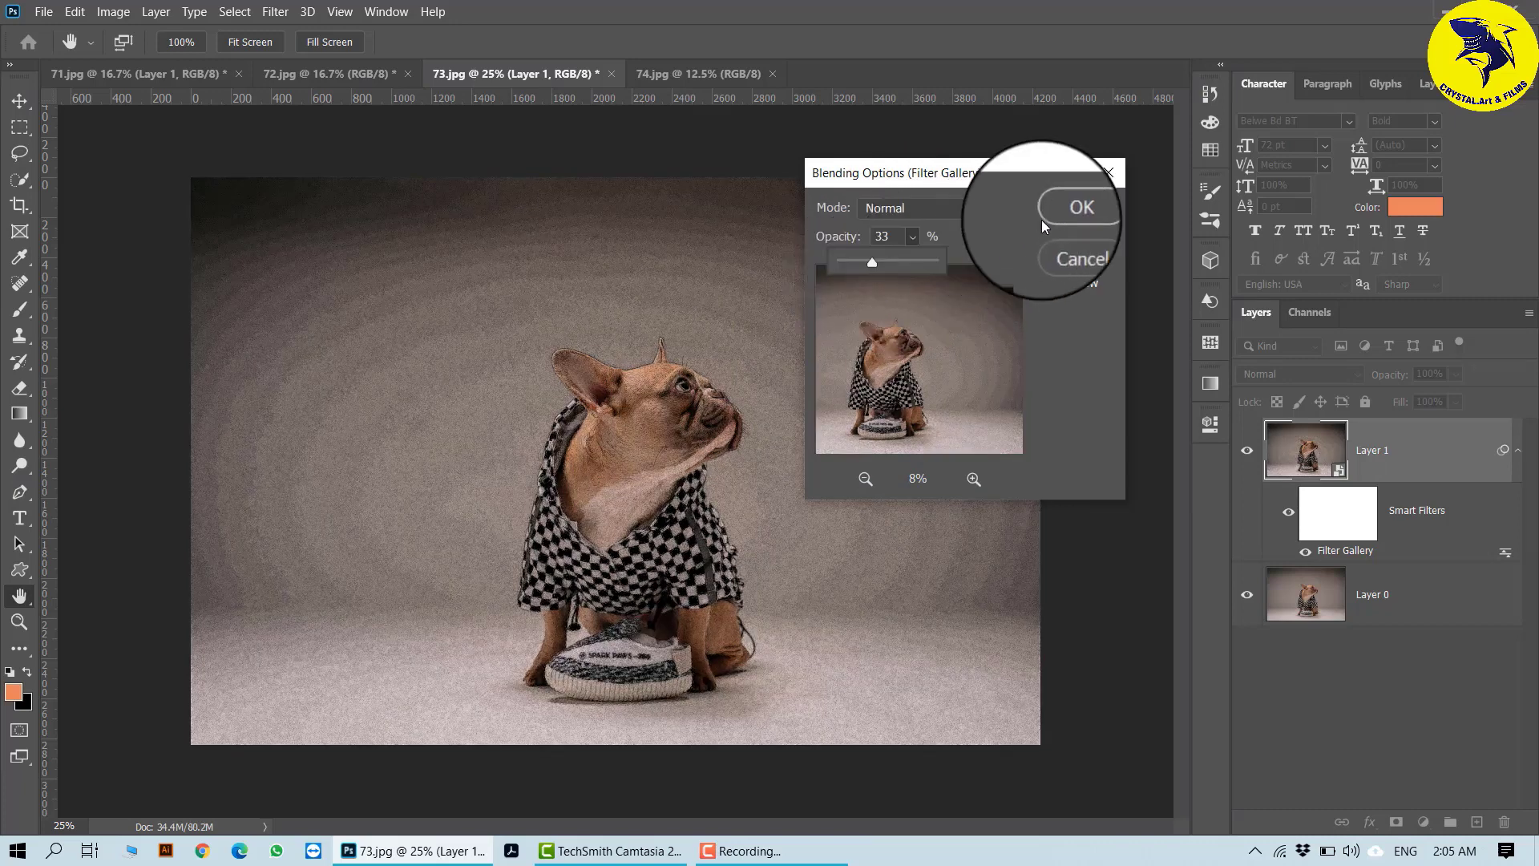
# - Set the smart filter's blending mode to Overlay and apply the blending options
pyautogui.click(984, 208)
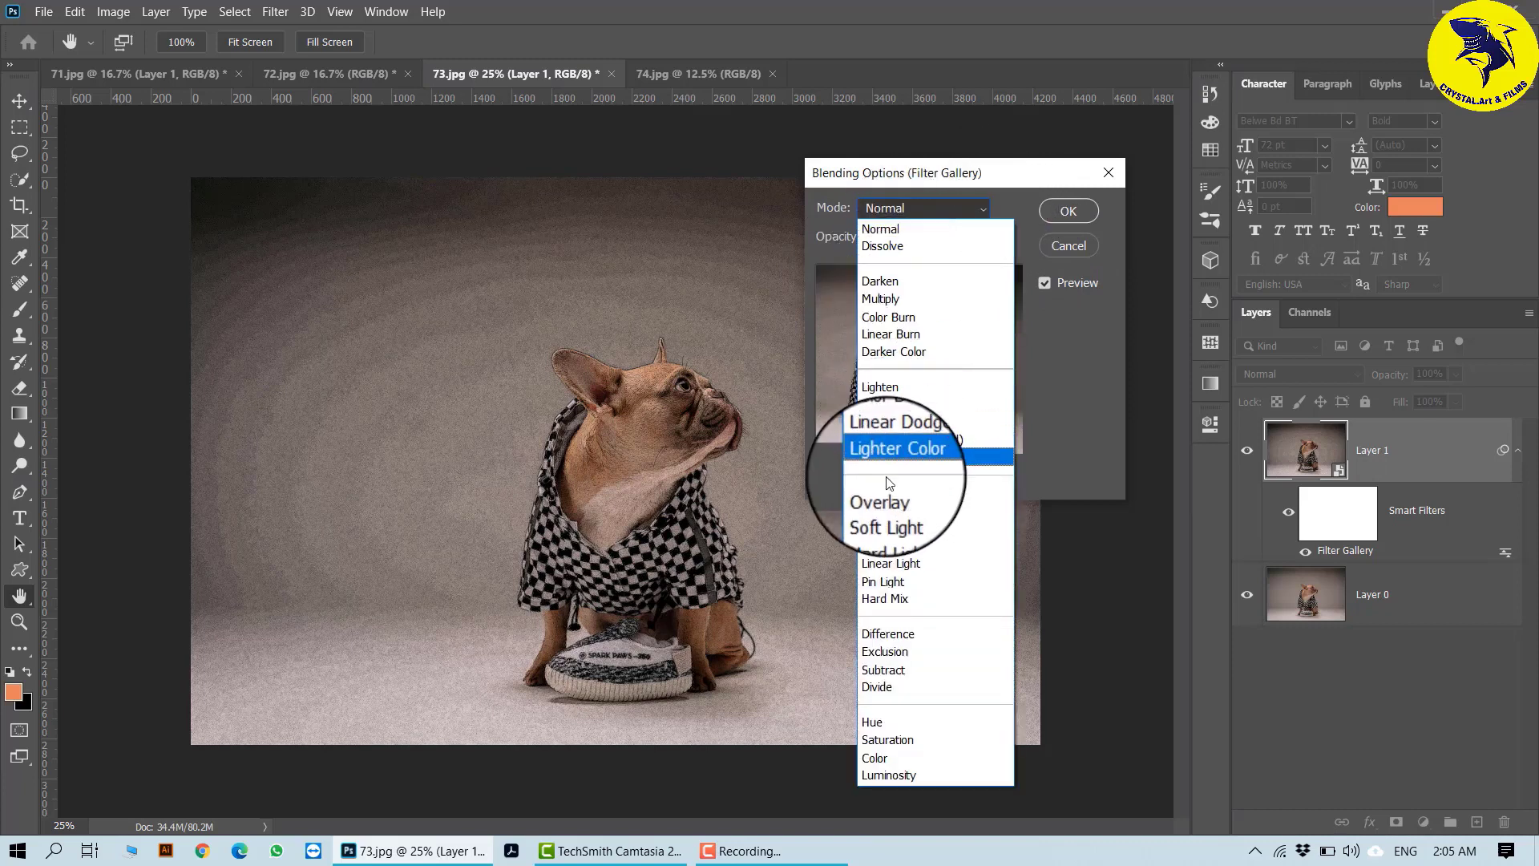
pyautogui.click(882, 494)
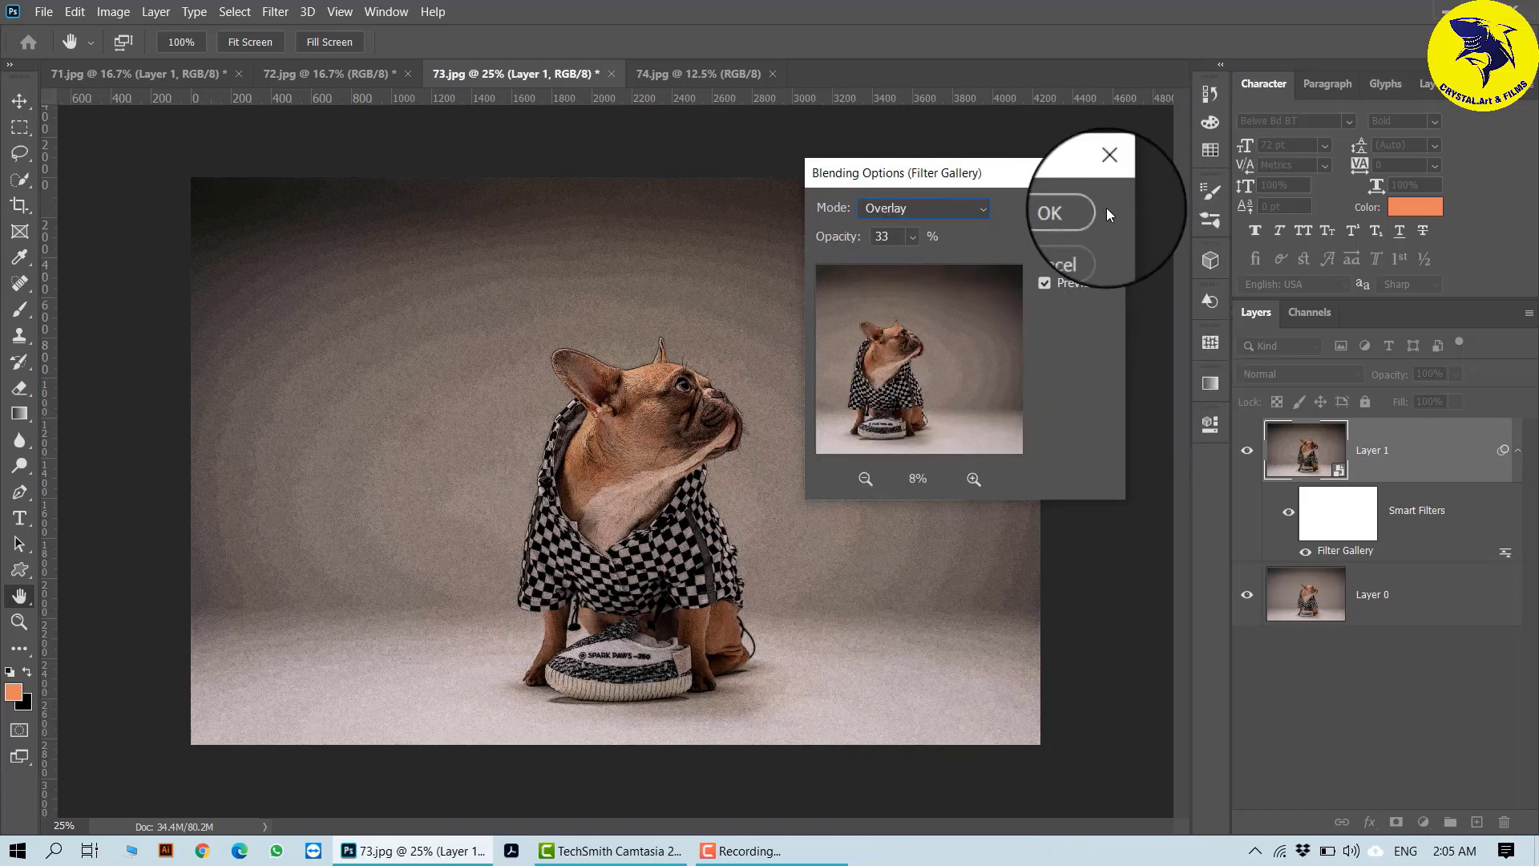
pyautogui.click(1068, 213)
pyautogui.press('v')
# - Collapse Layer 1's smart filter list and toggle the layer's visibility to compare it with the original photo
pyautogui.click(1518, 449)
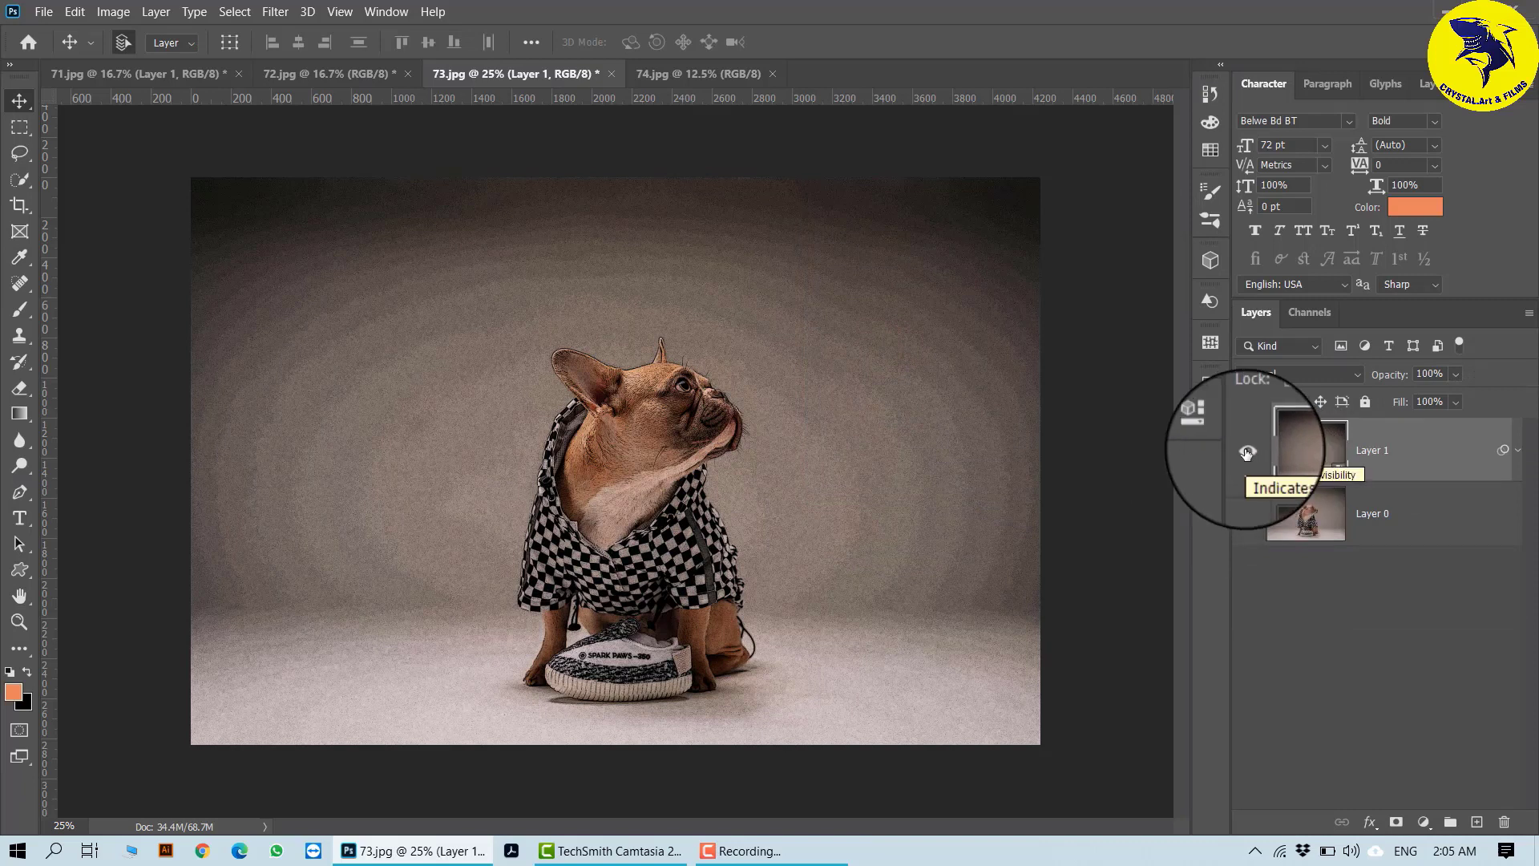
pyautogui.click(1247, 453)
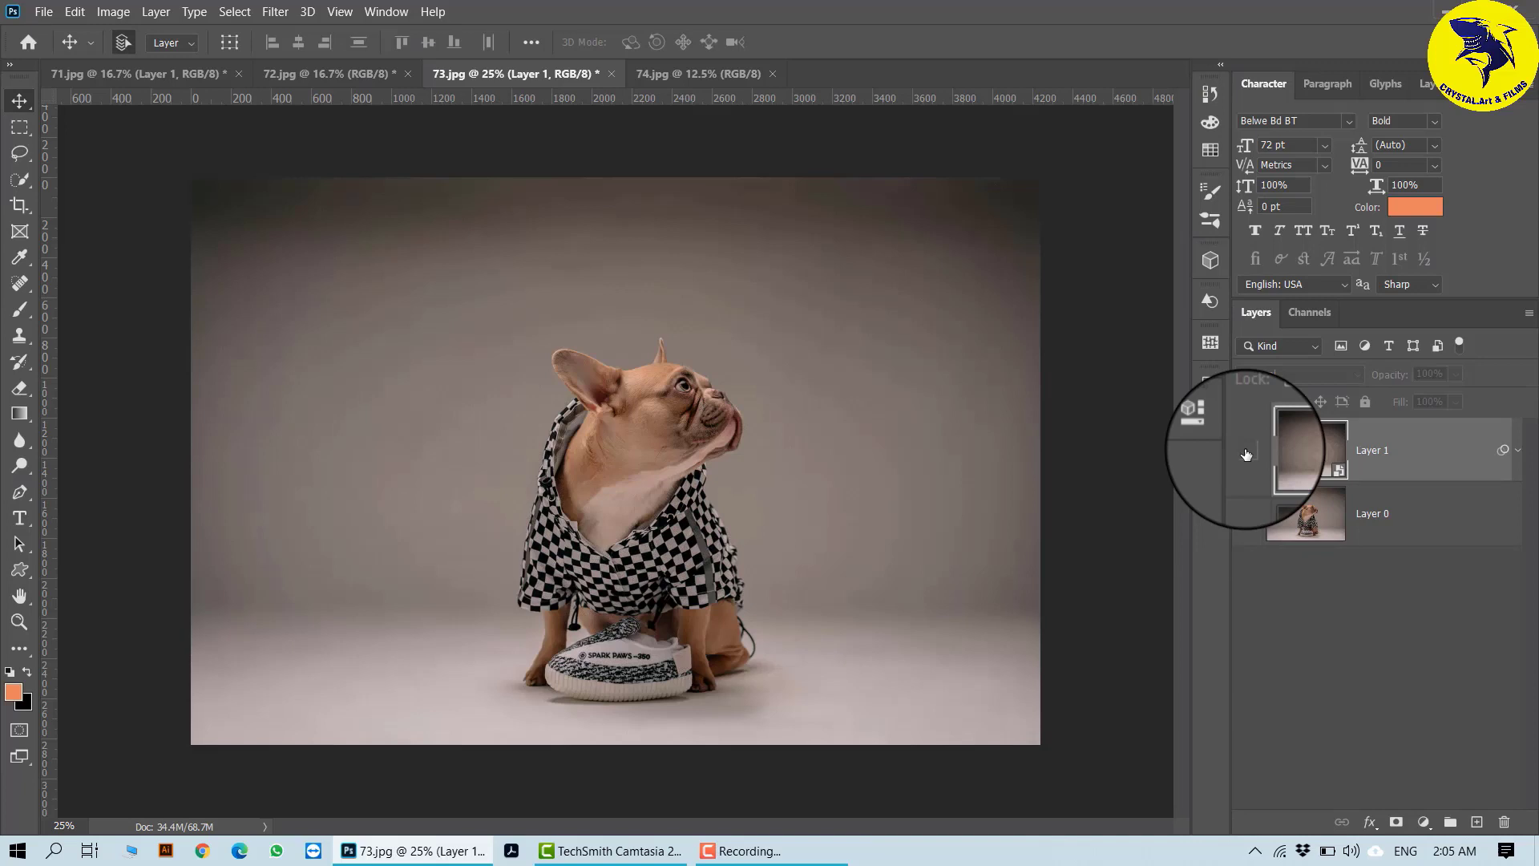
pyautogui.click(1247, 453)
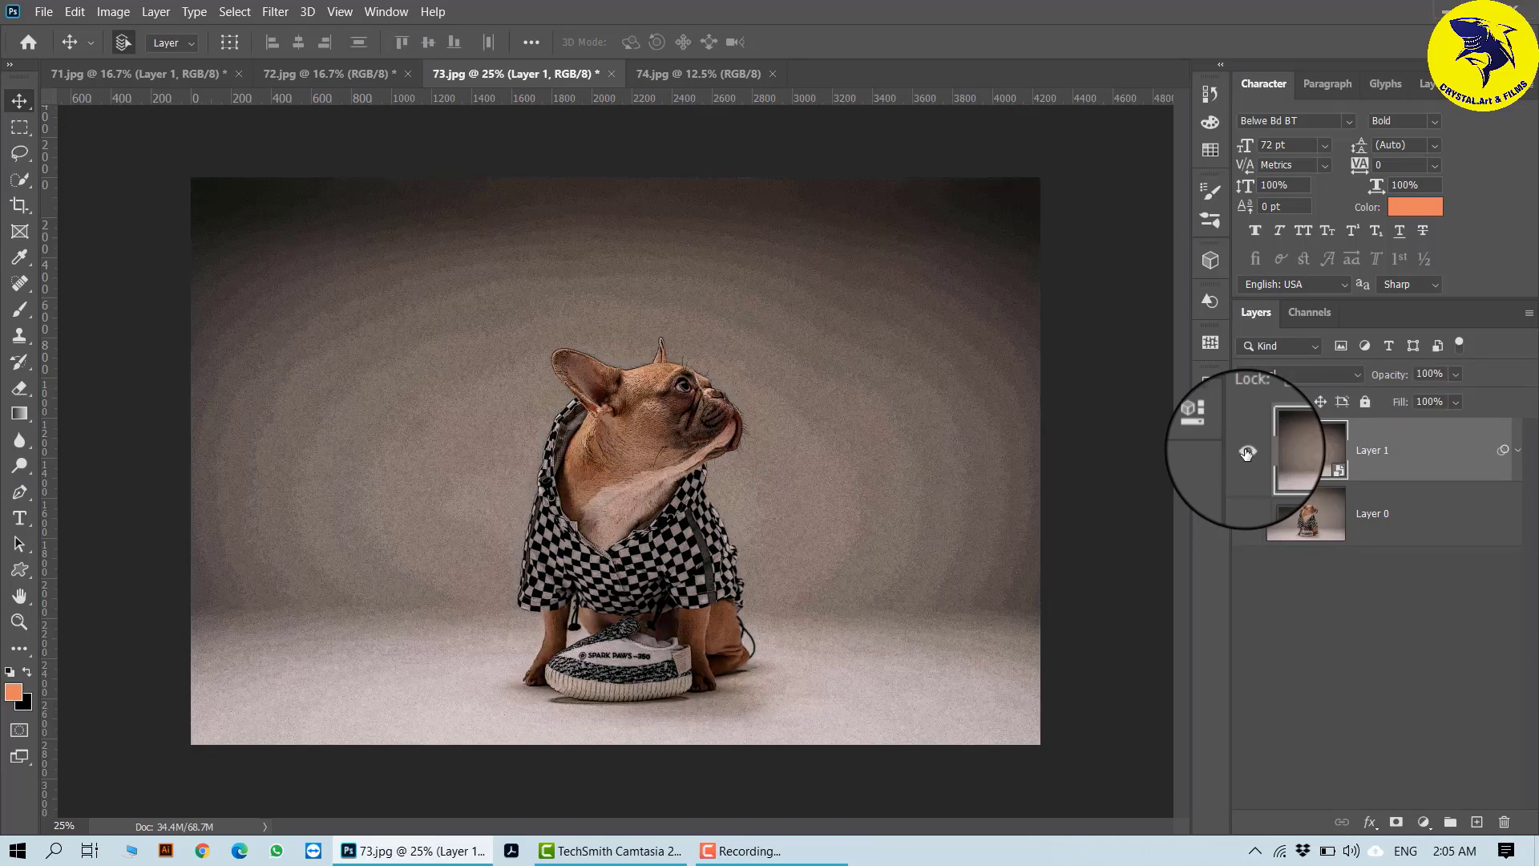
# - Expand Layer 1's smart filter list and toggle the Smart Filters and Filter Gallery visibility to compare the effect
pyautogui.click(1518, 454)
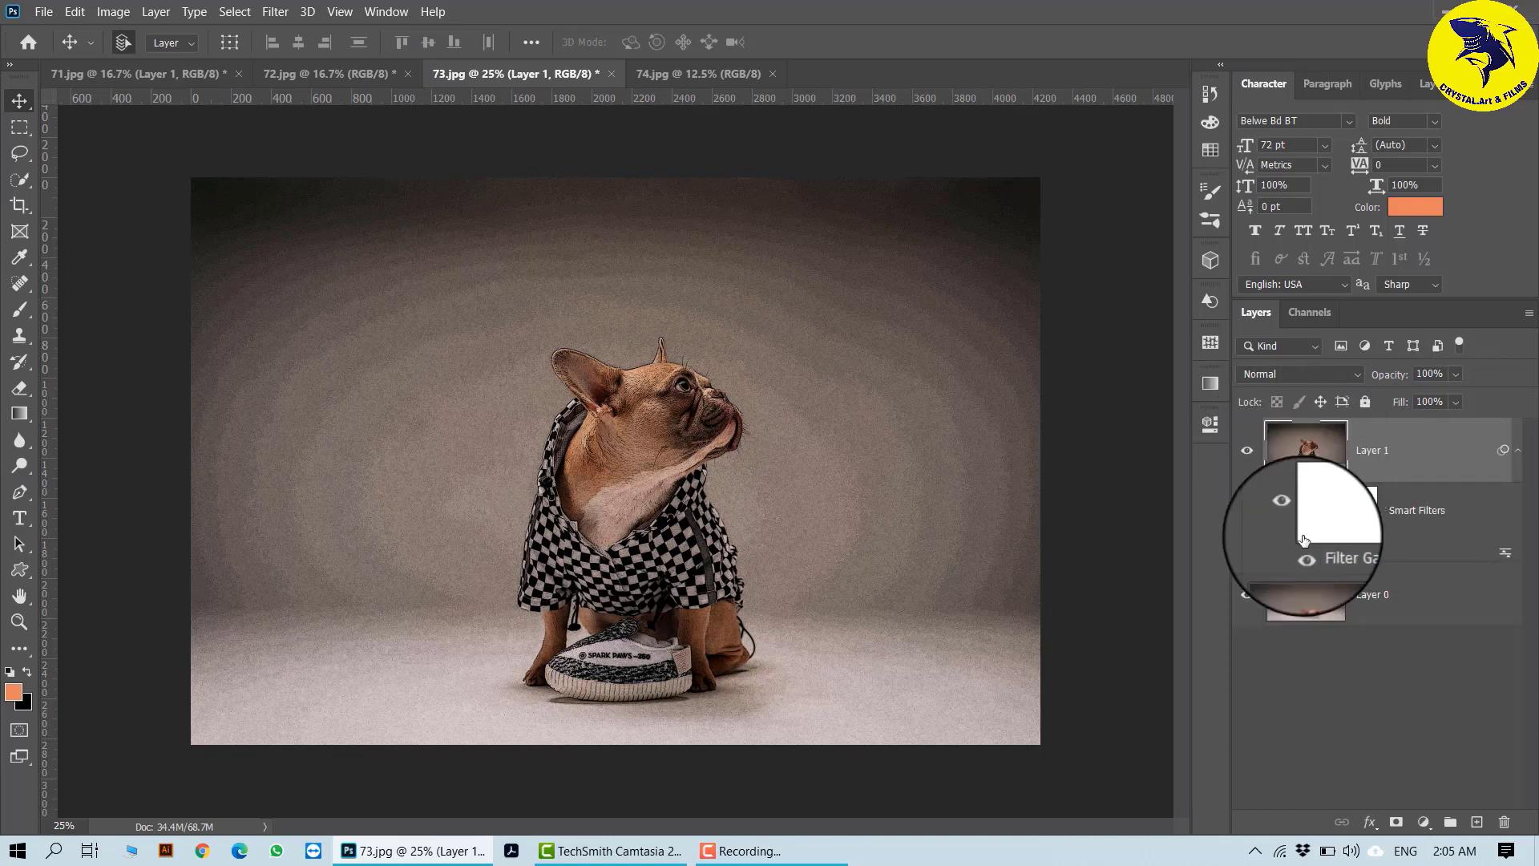
pyautogui.click(1354, 525)
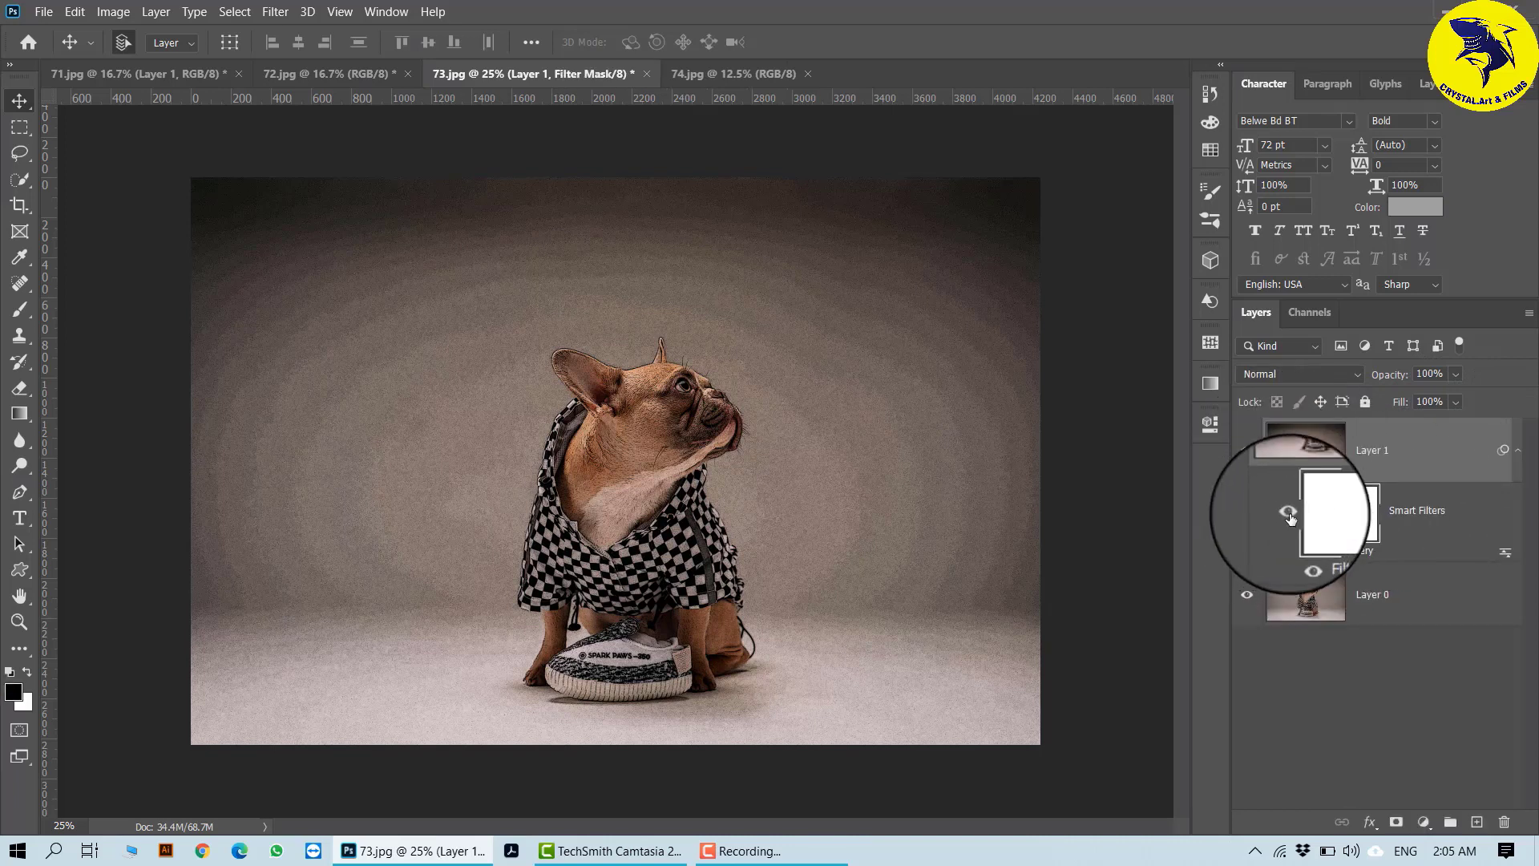
pyautogui.click(1290, 518)
pyautogui.click(1290, 518)
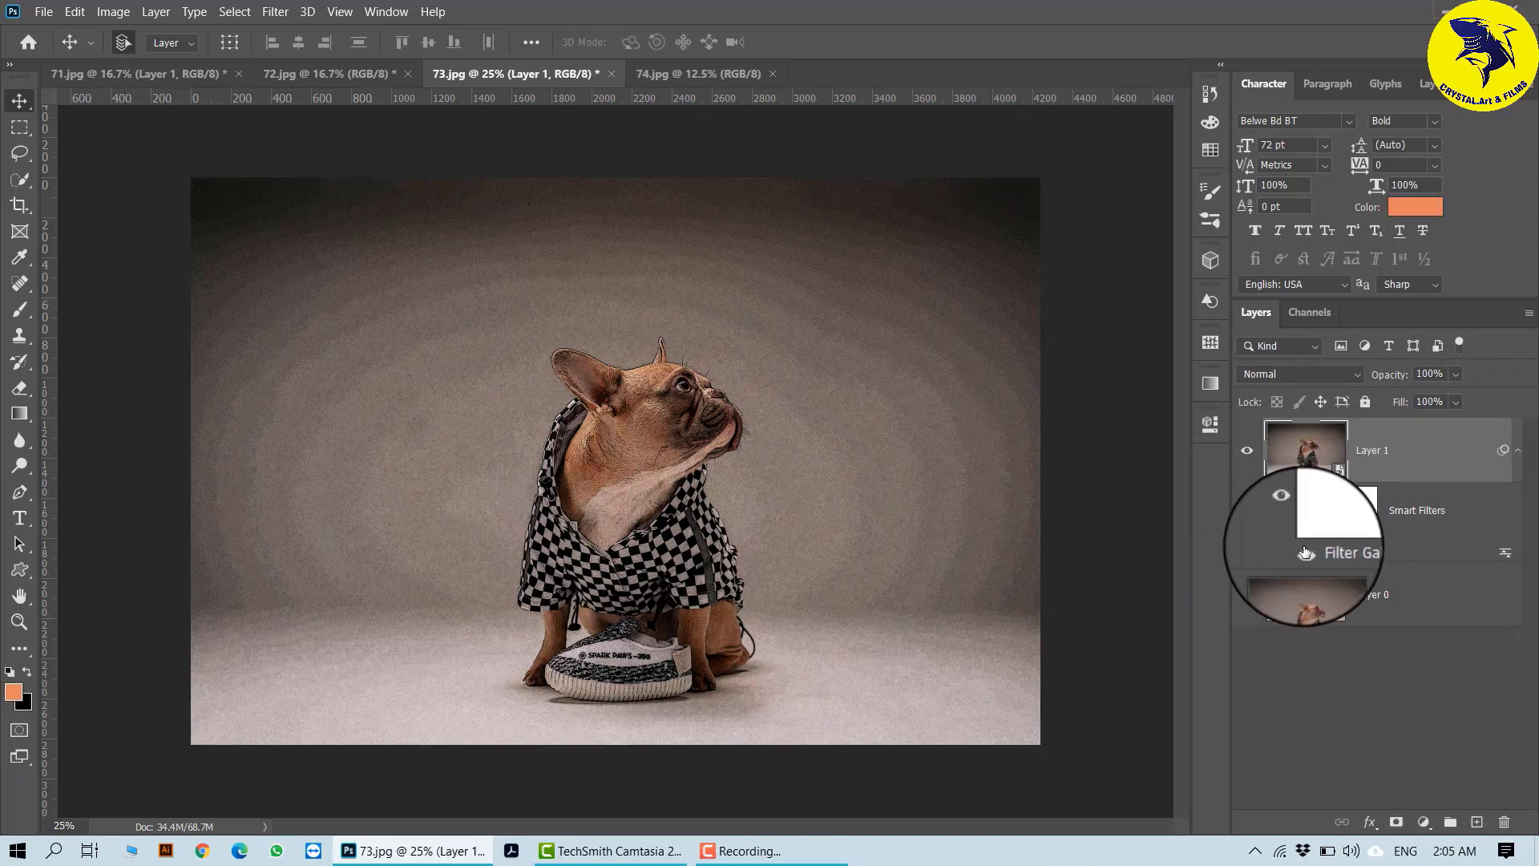
pyautogui.click(1289, 516)
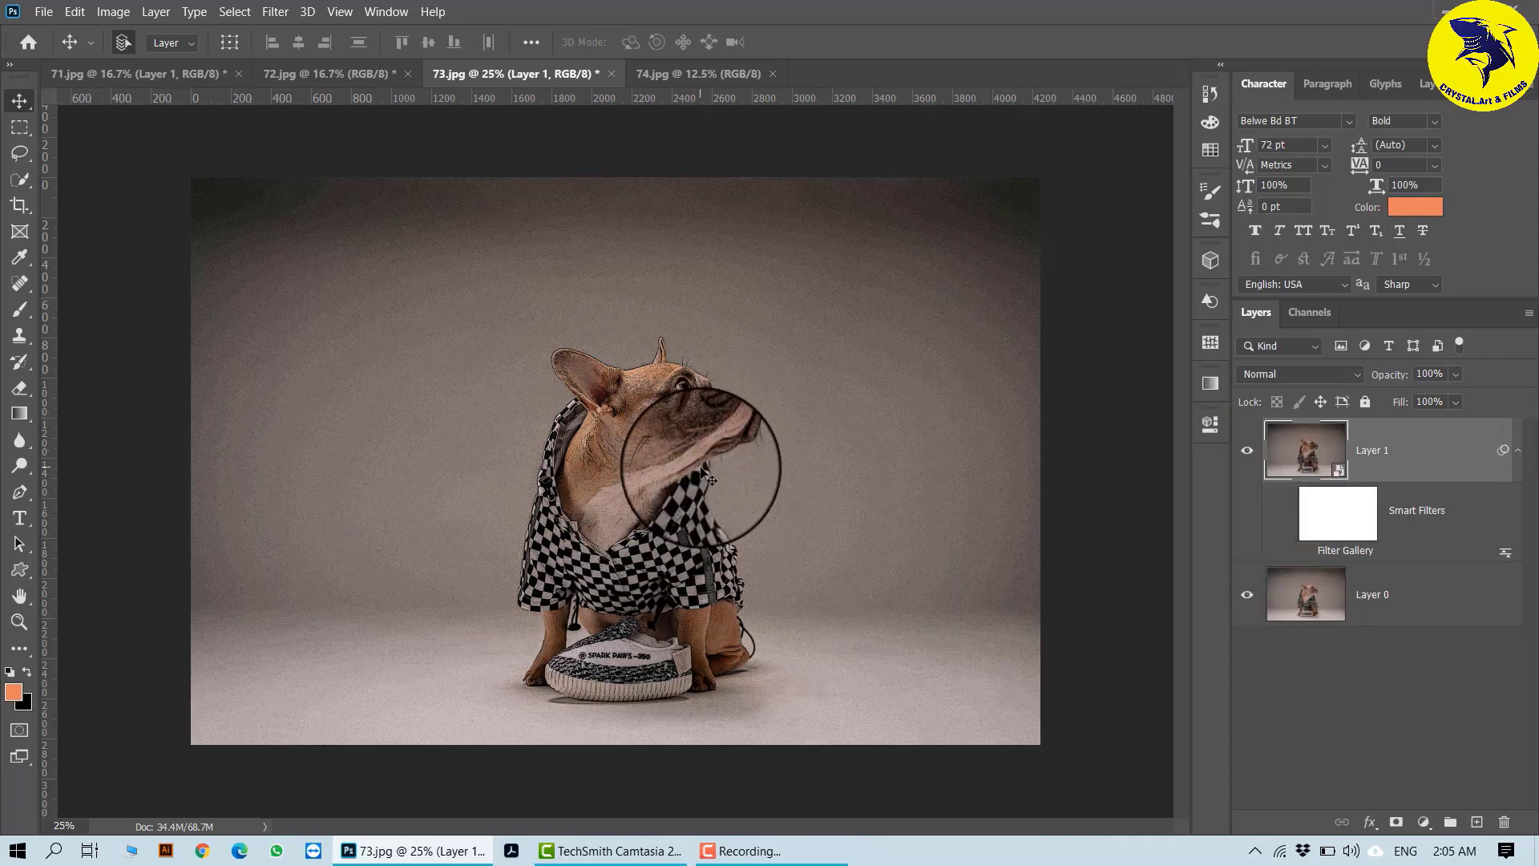
pyautogui.click(1303, 551)
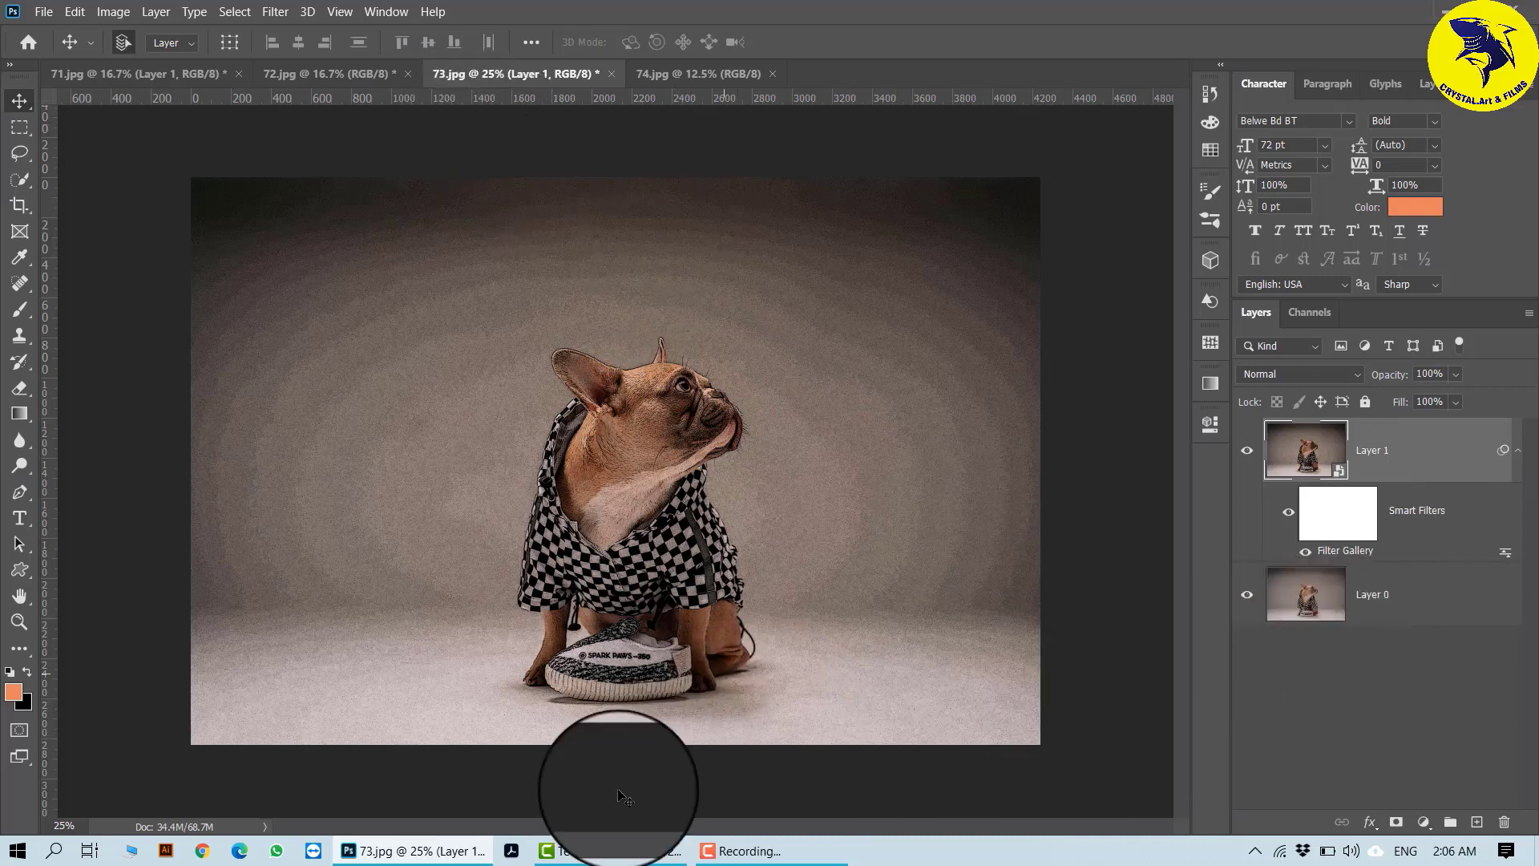
# - Look through the open documents 71.jpg, 72.jpg, 73.jpg and 74.jpg
pyautogui.moveTo(770, 851)
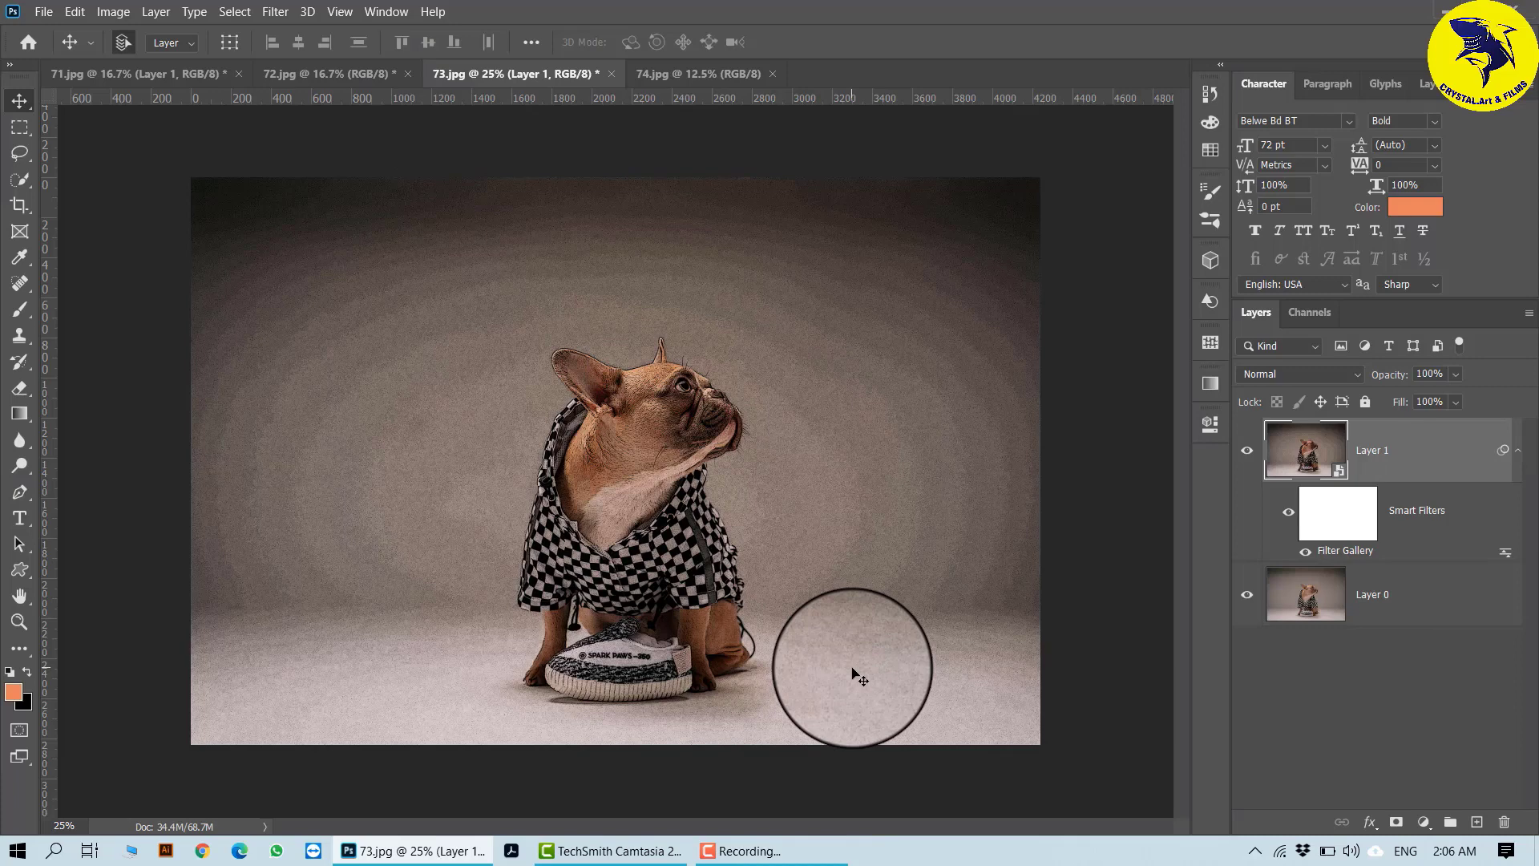
pyautogui.click(170, 74)
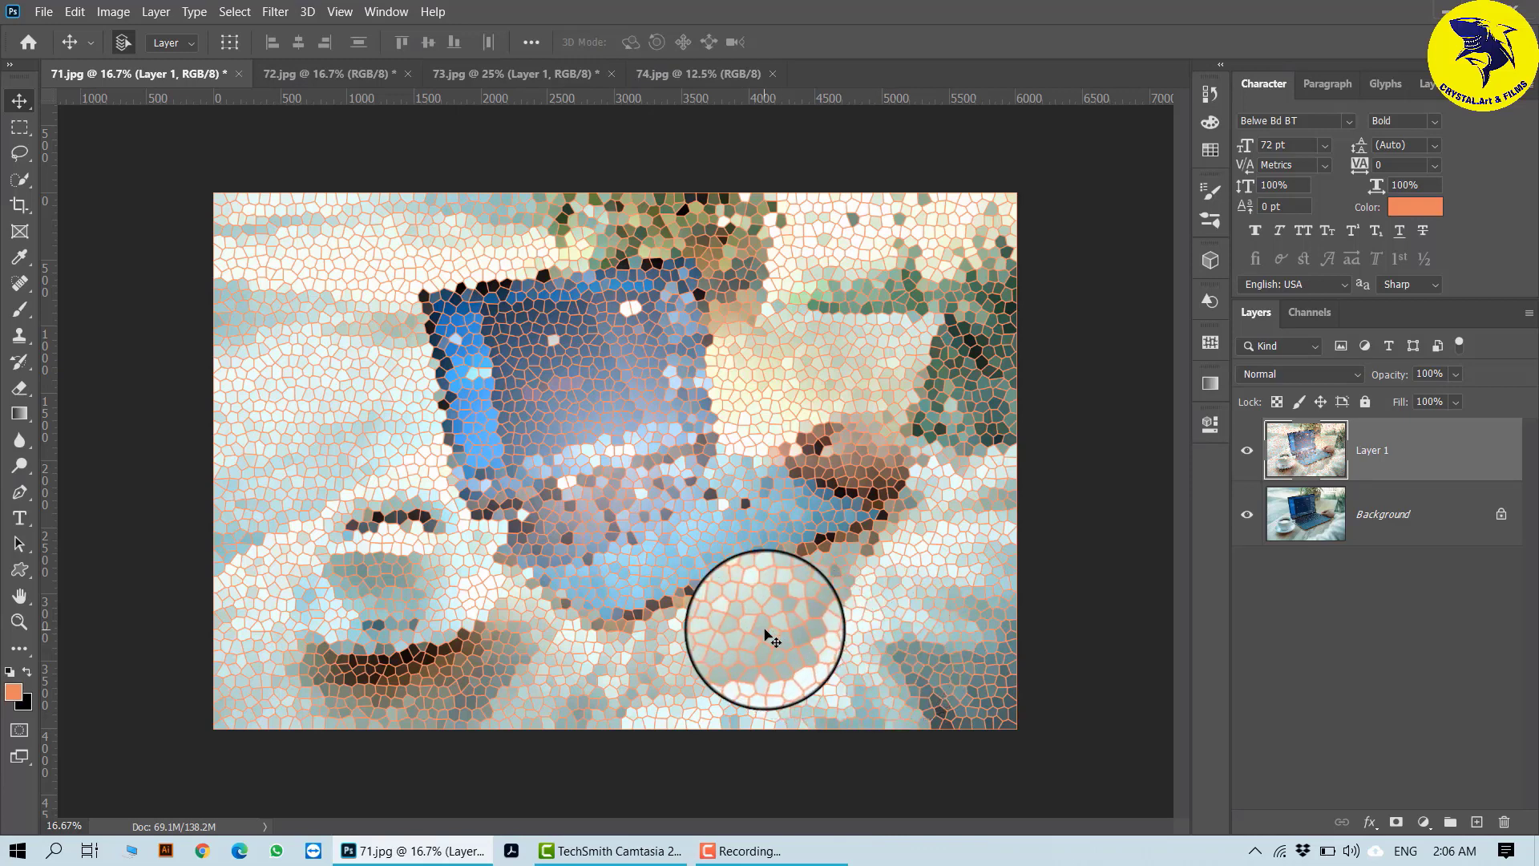
pyautogui.click(325, 76)
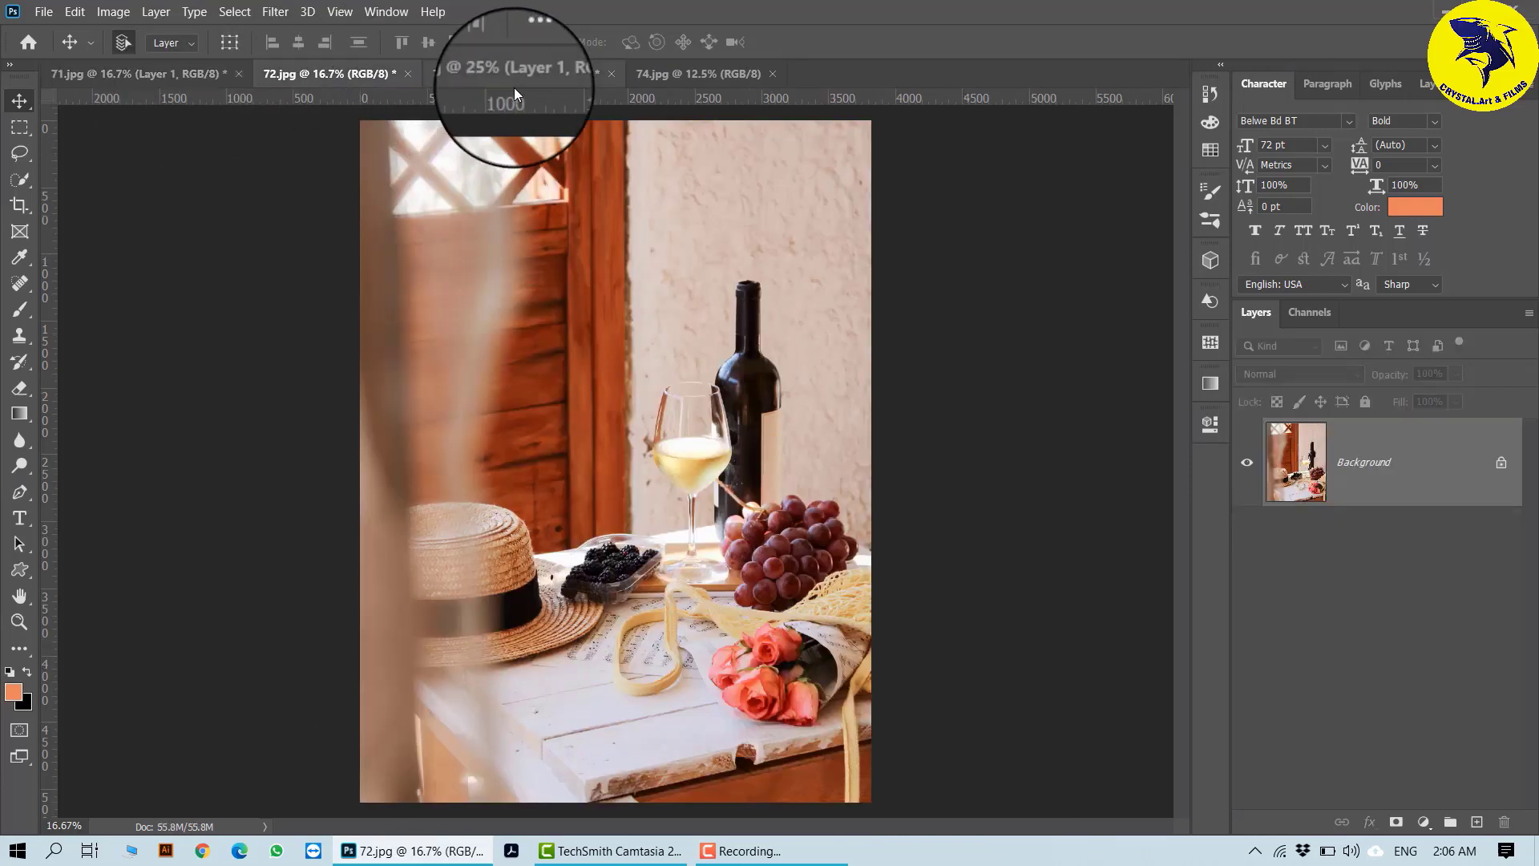
pyautogui.click(513, 75)
pyautogui.click(685, 75)
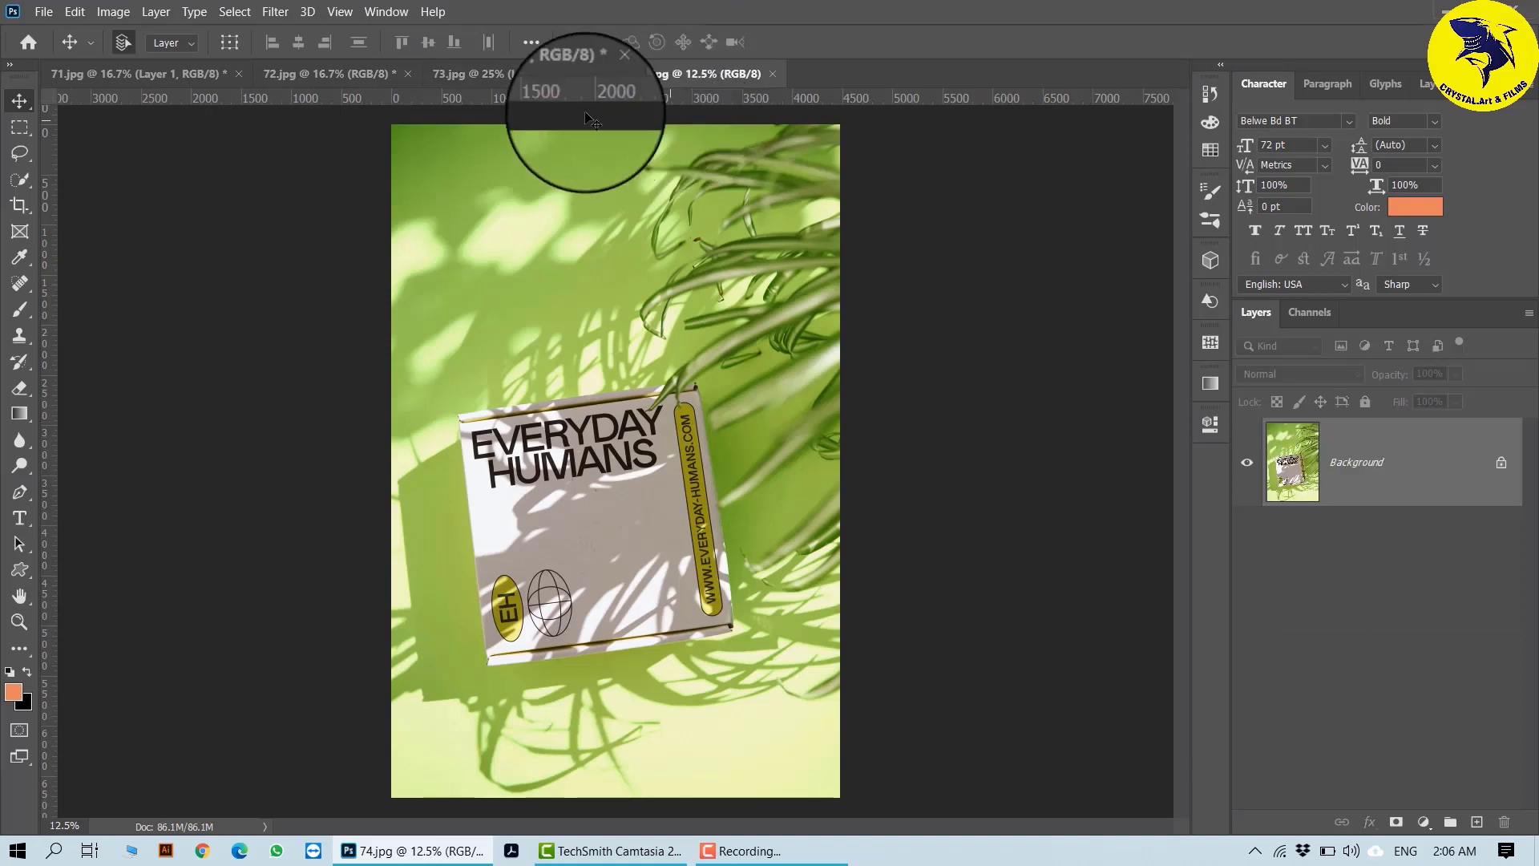
# - In 72.jpg, duplicate the Background layer and convert the copy to a smart object
pyautogui.click(337, 75)
pyautogui.hotkey('ctrl', 'j')
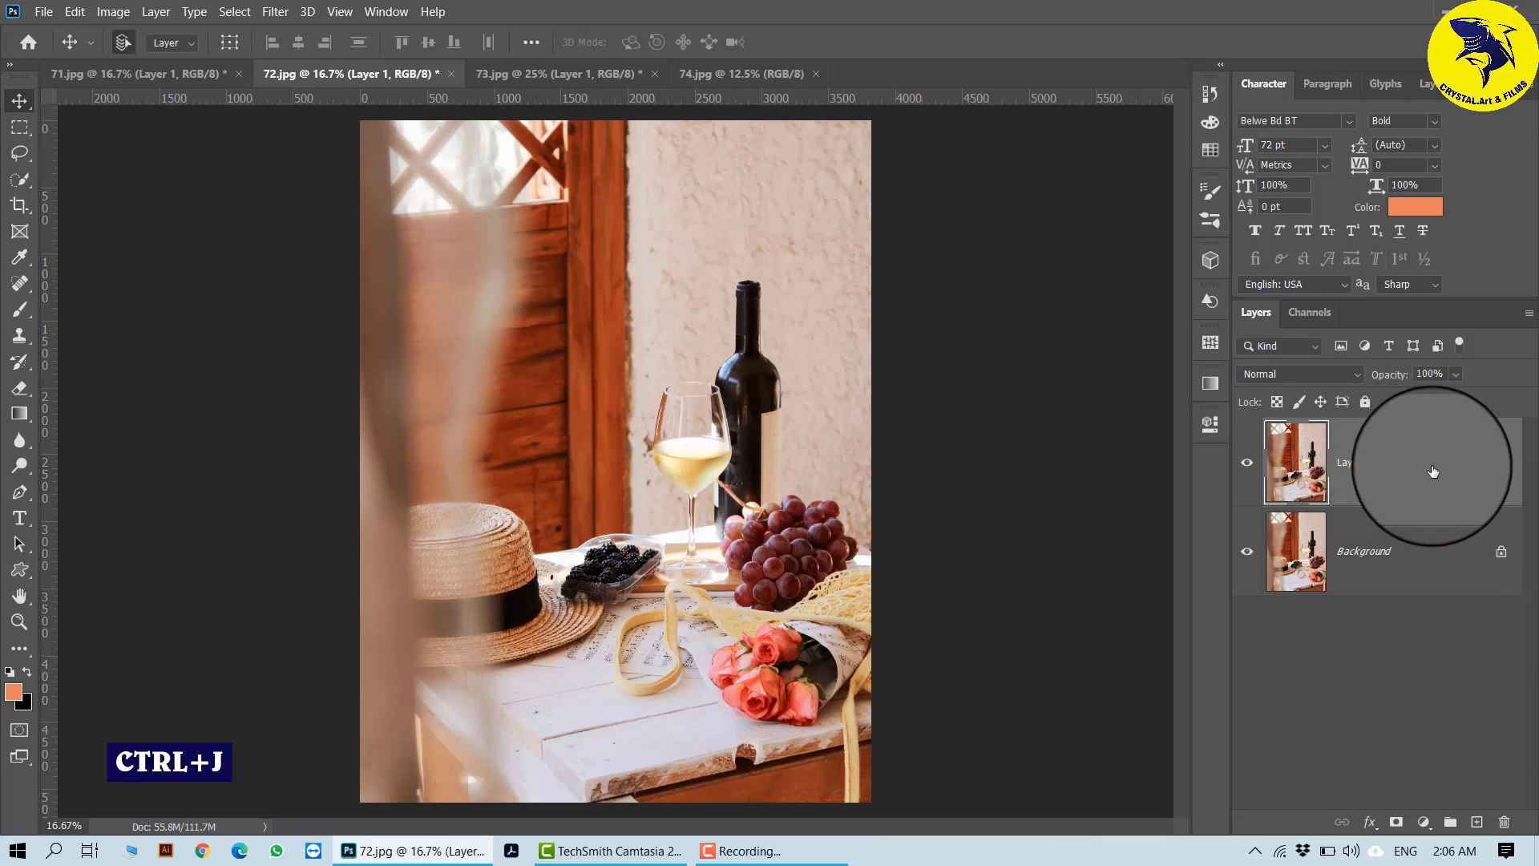
pyautogui.rightClick(1434, 472)
pyautogui.click(1241, 271)
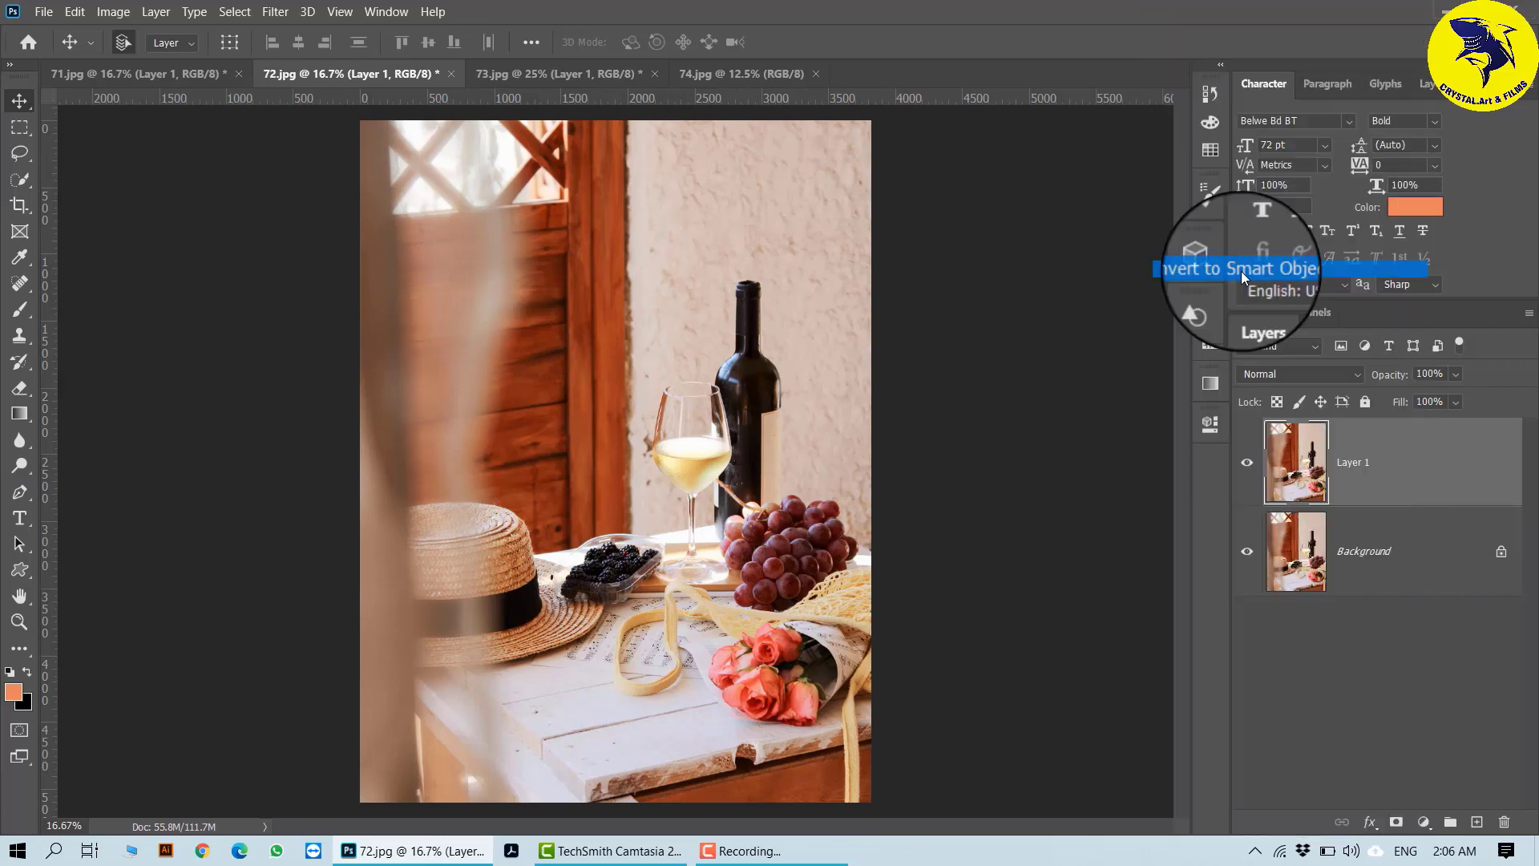
# - Open the Filter Gallery on Layer 1, replace Glass with the Artistic effect Watercolor above Ink Outlines, and apply both effects
pyautogui.click(271, 15)
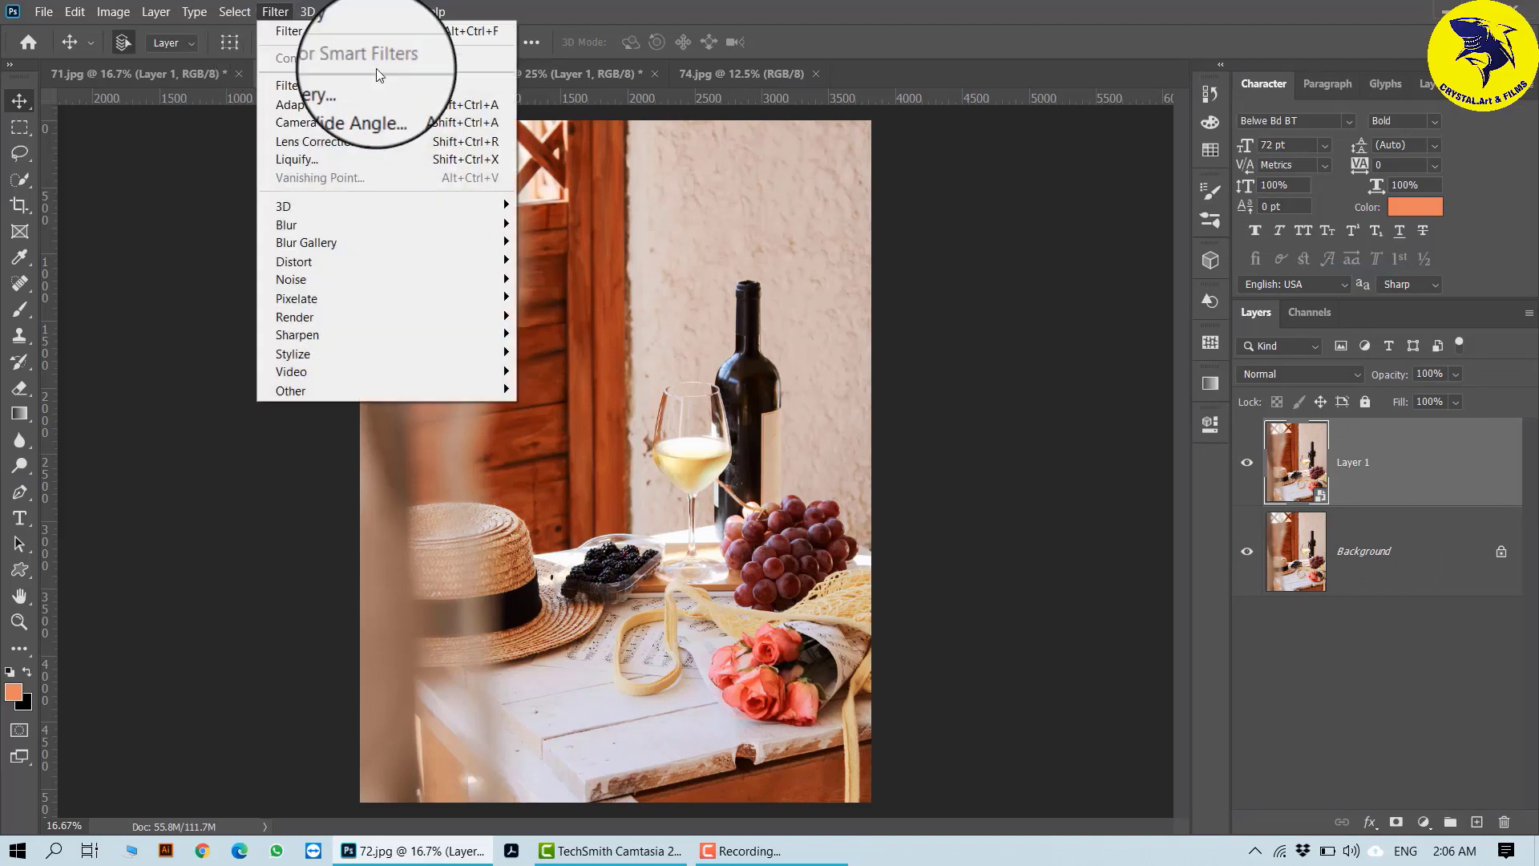
pyautogui.click(386, 80)
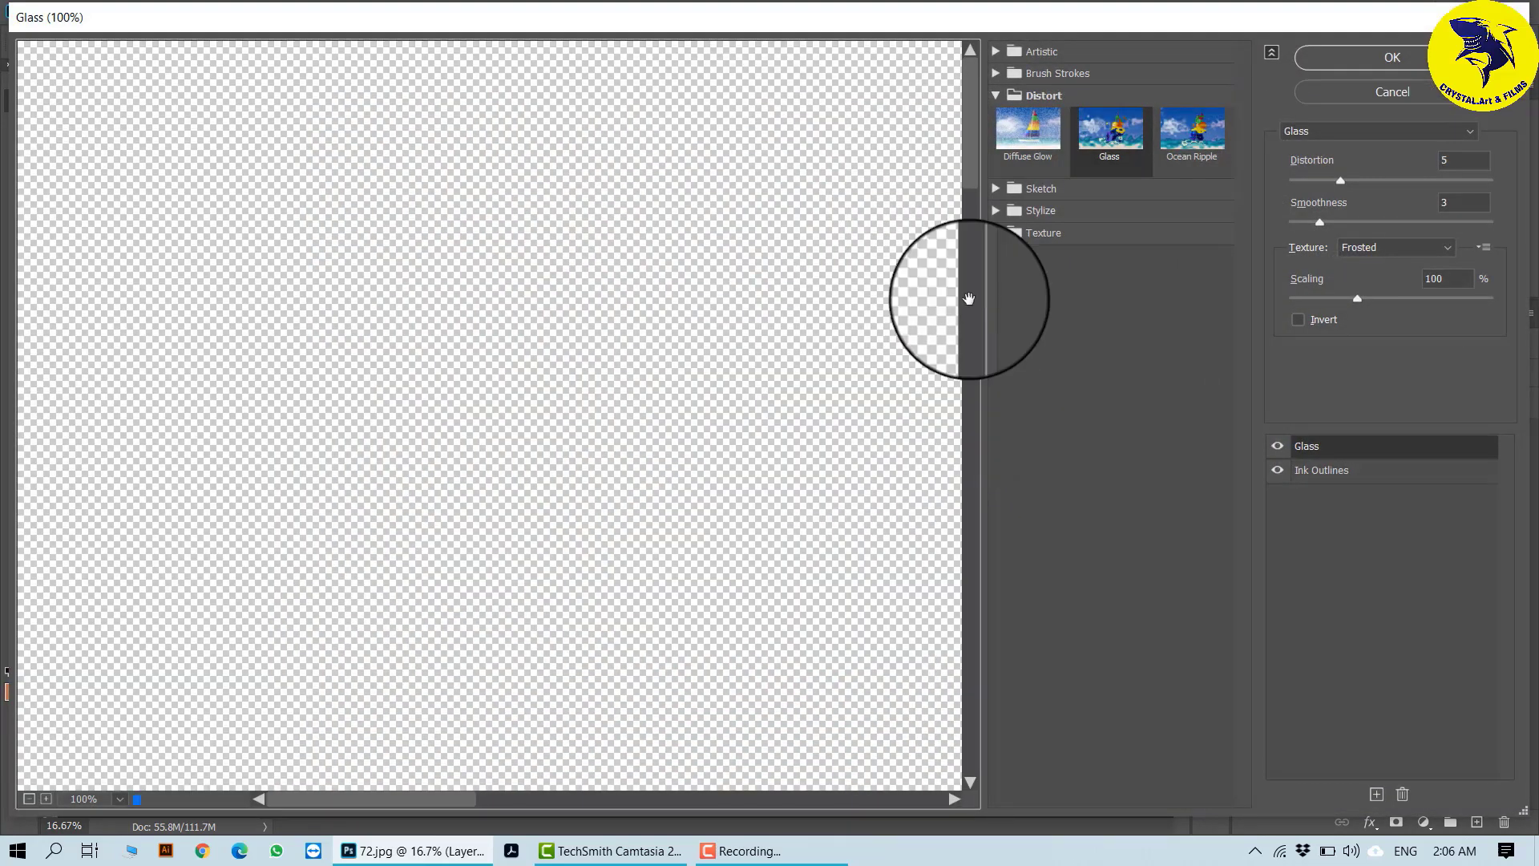
pyautogui.click(995, 51)
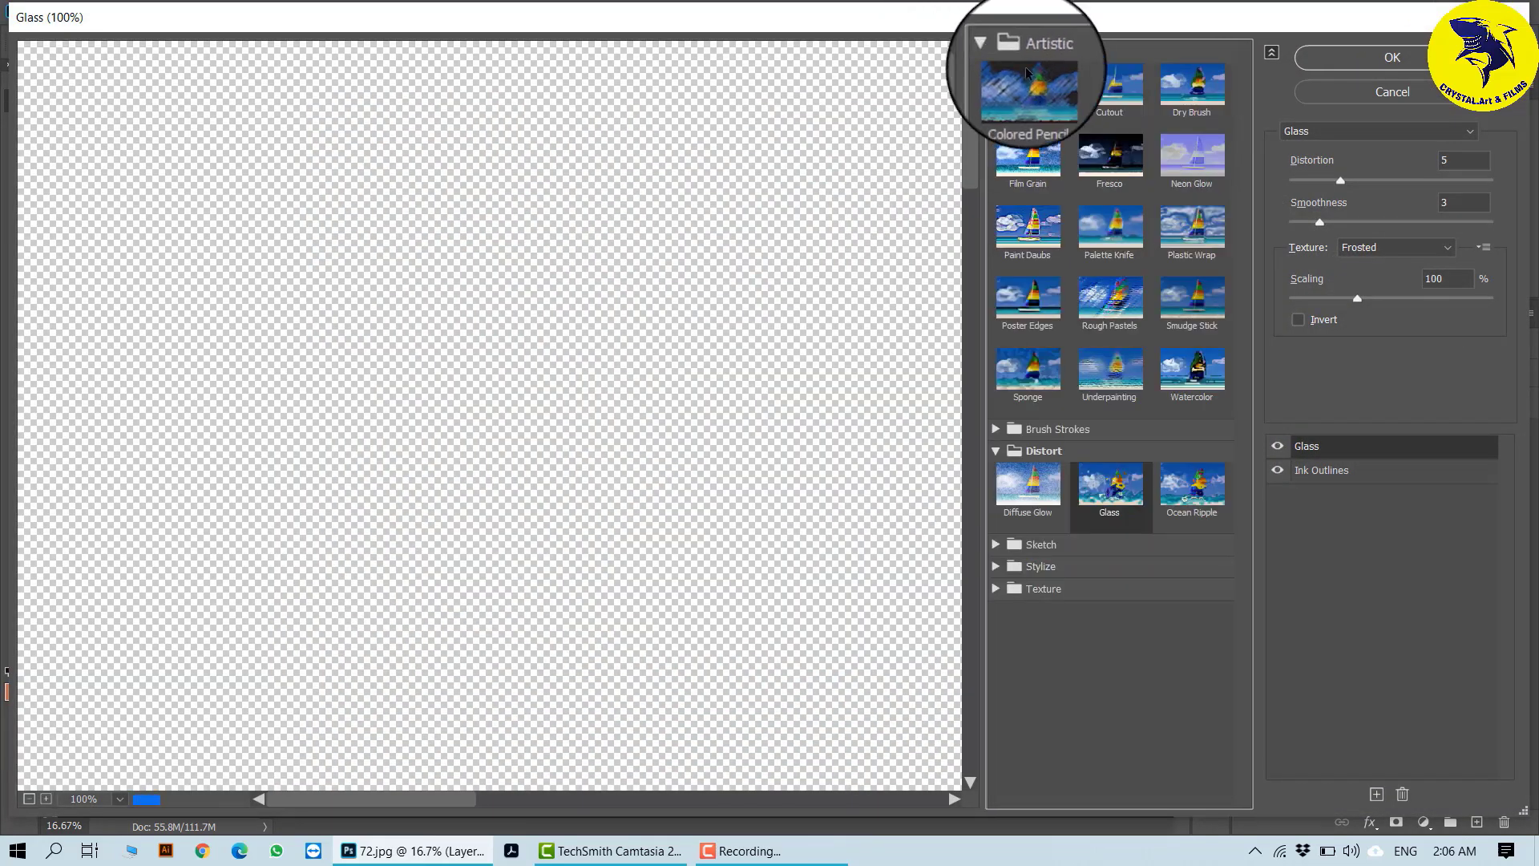
pyautogui.click(1193, 367)
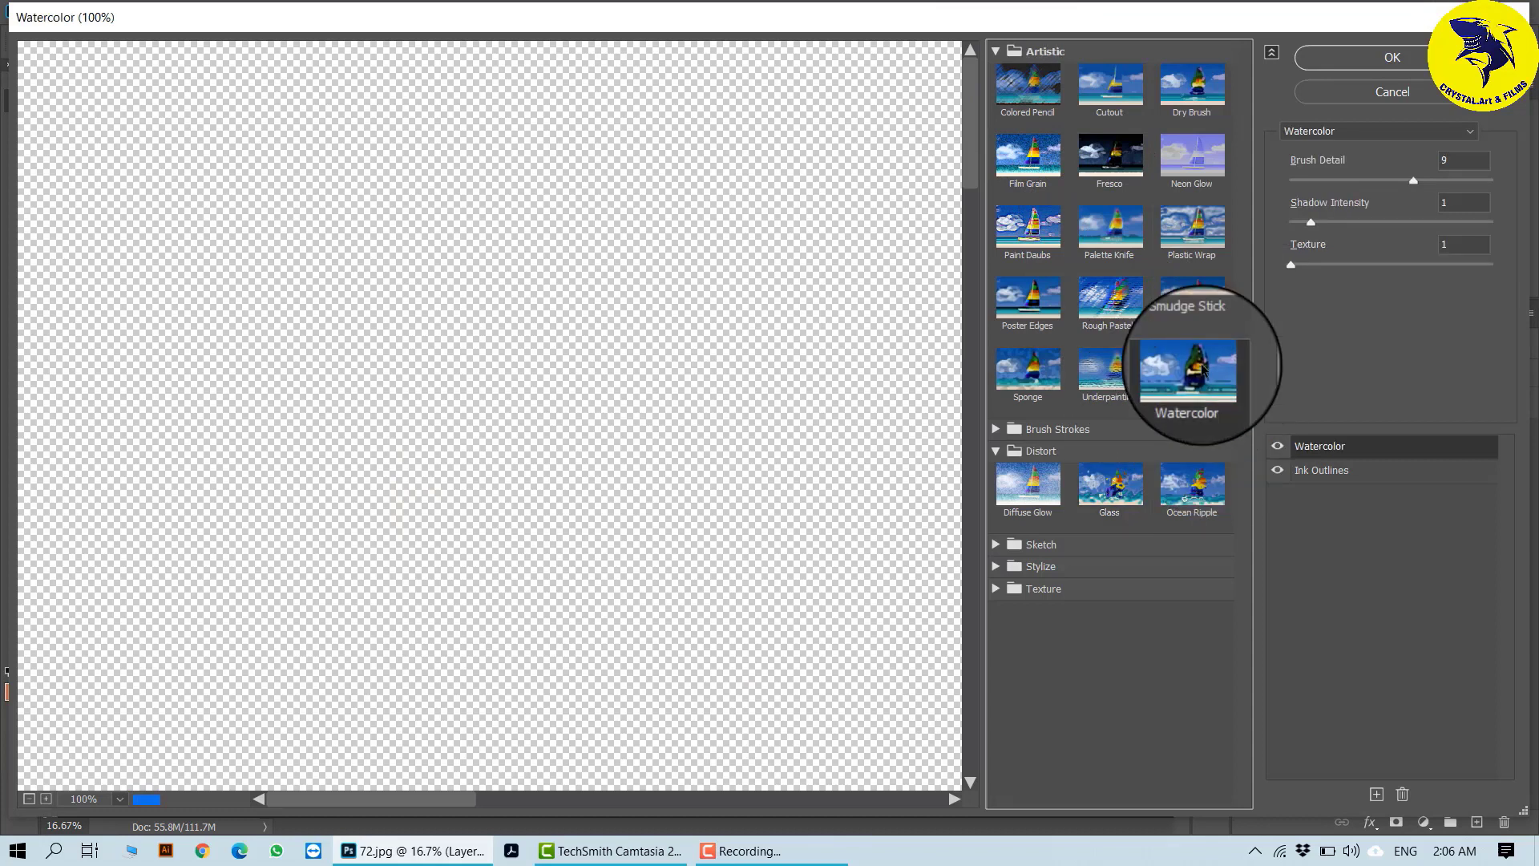
pyautogui.click(1393, 57)
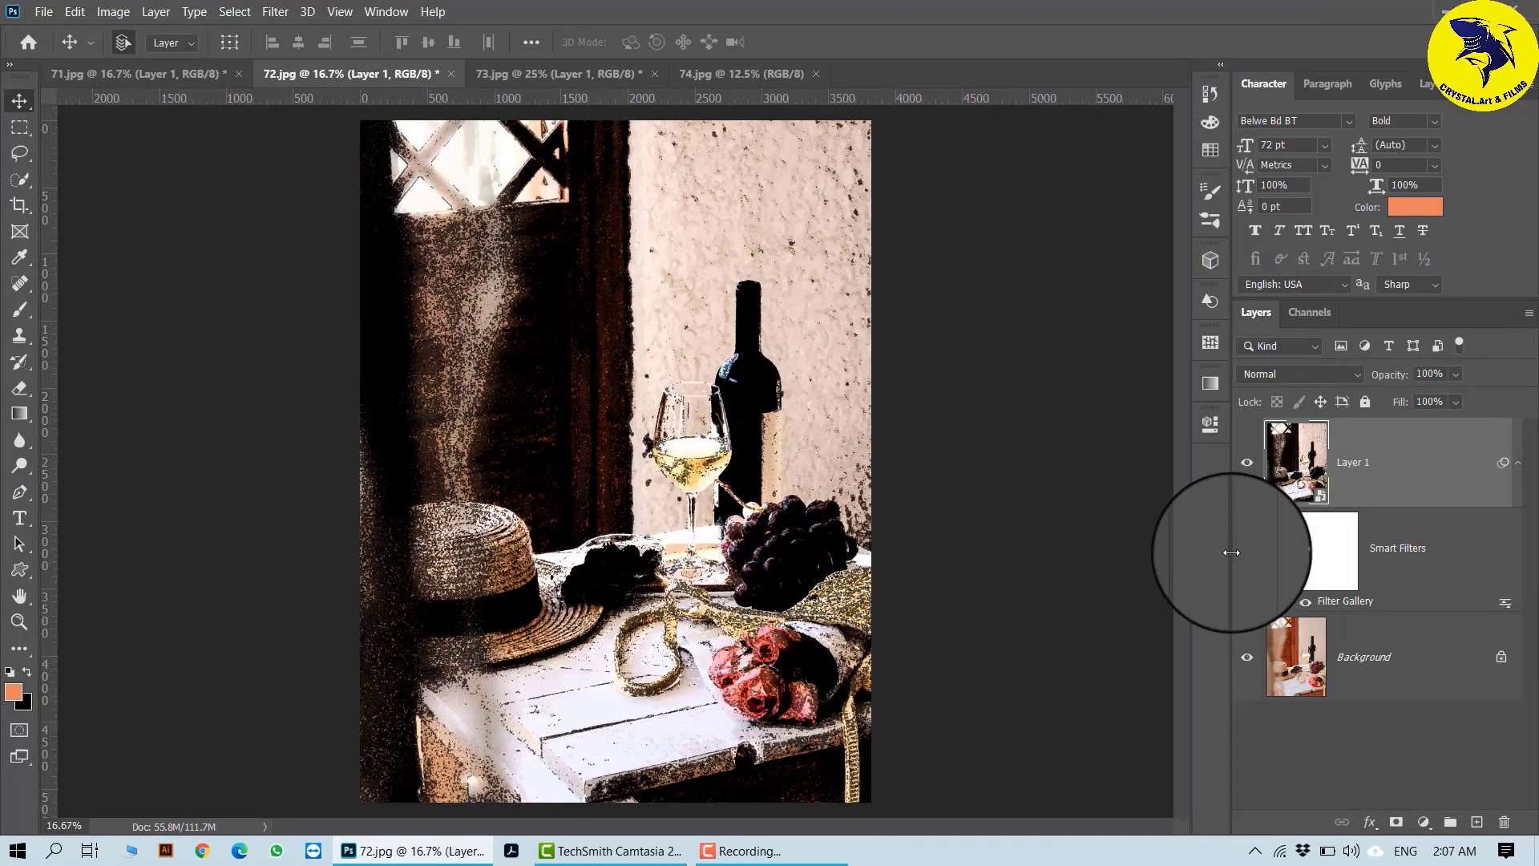
# - Edit Layer 1's Filter Gallery smart filter: delete Ink Outlines, set Watercolor's Texture to 2 and apply the change
pyautogui.doubleClick(1339, 603)
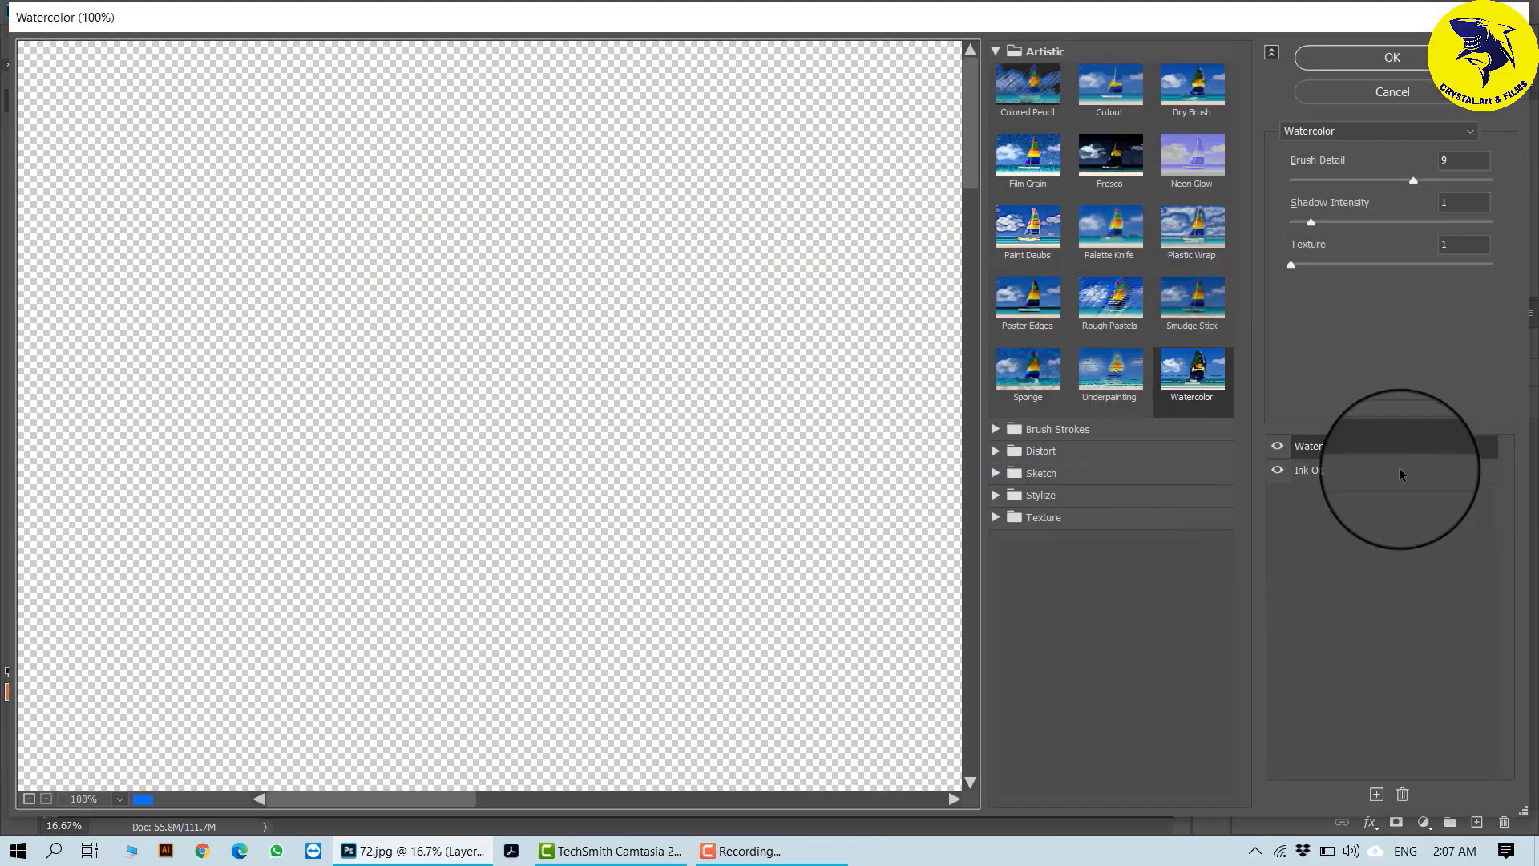
pyautogui.click(1400, 474)
pyautogui.click(1402, 793)
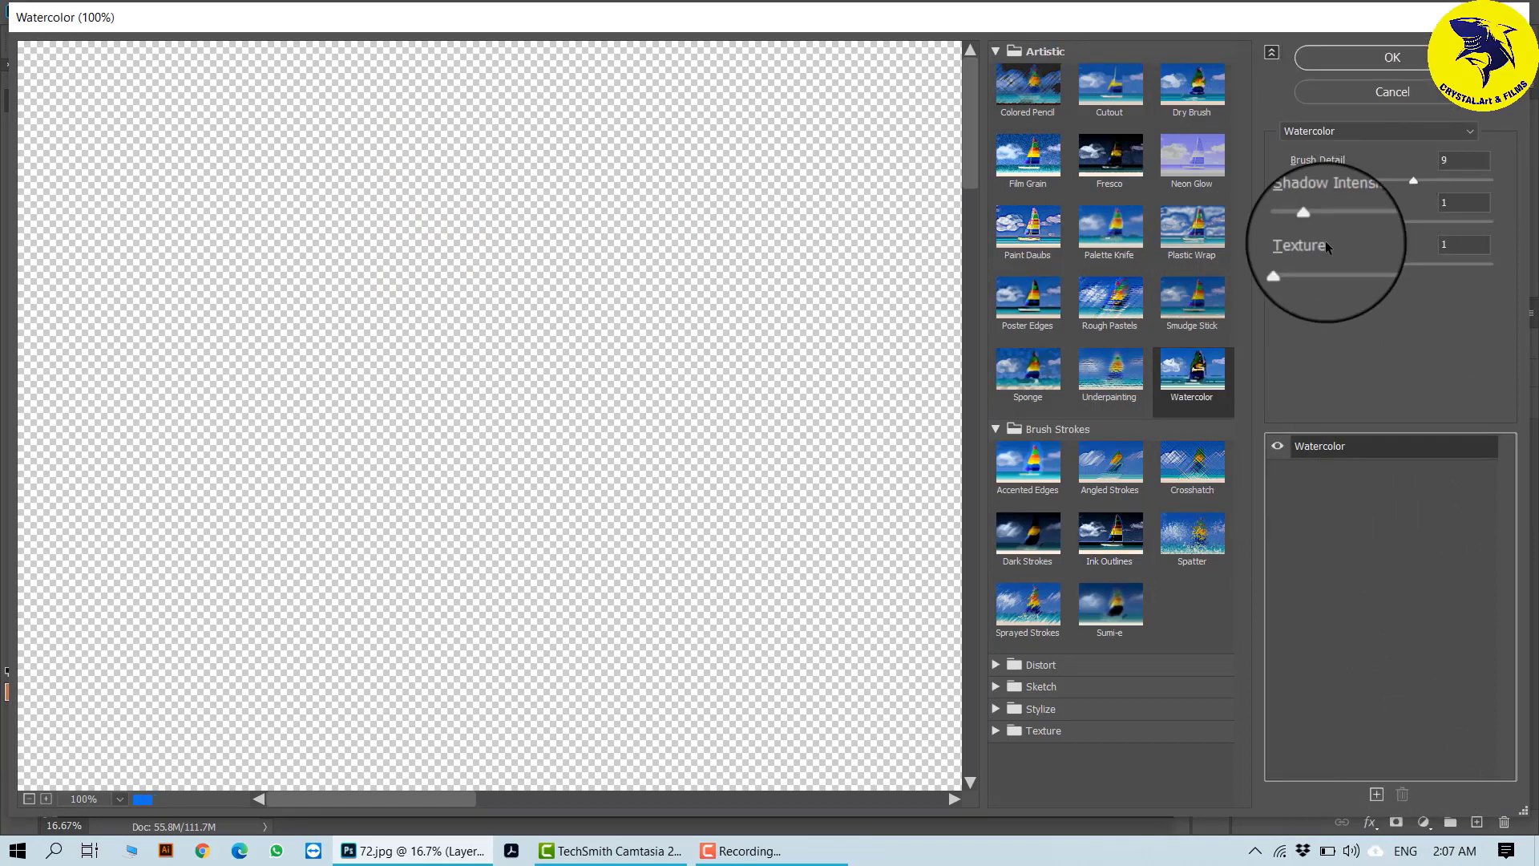
pyautogui.moveTo(1301, 258); pyautogui.dragTo(1371, 275)
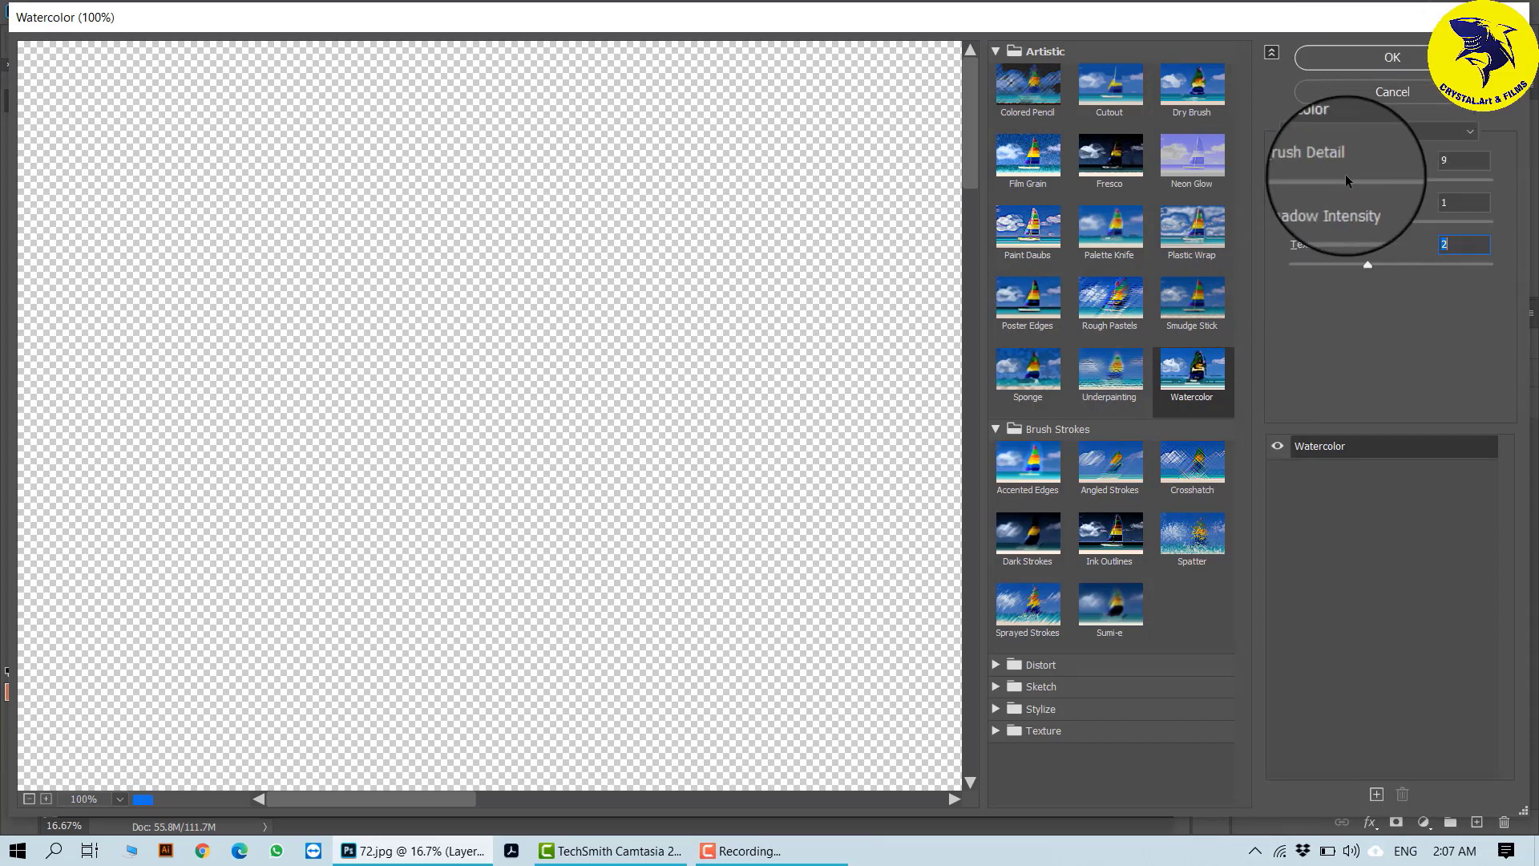
pyautogui.click(1390, 60)
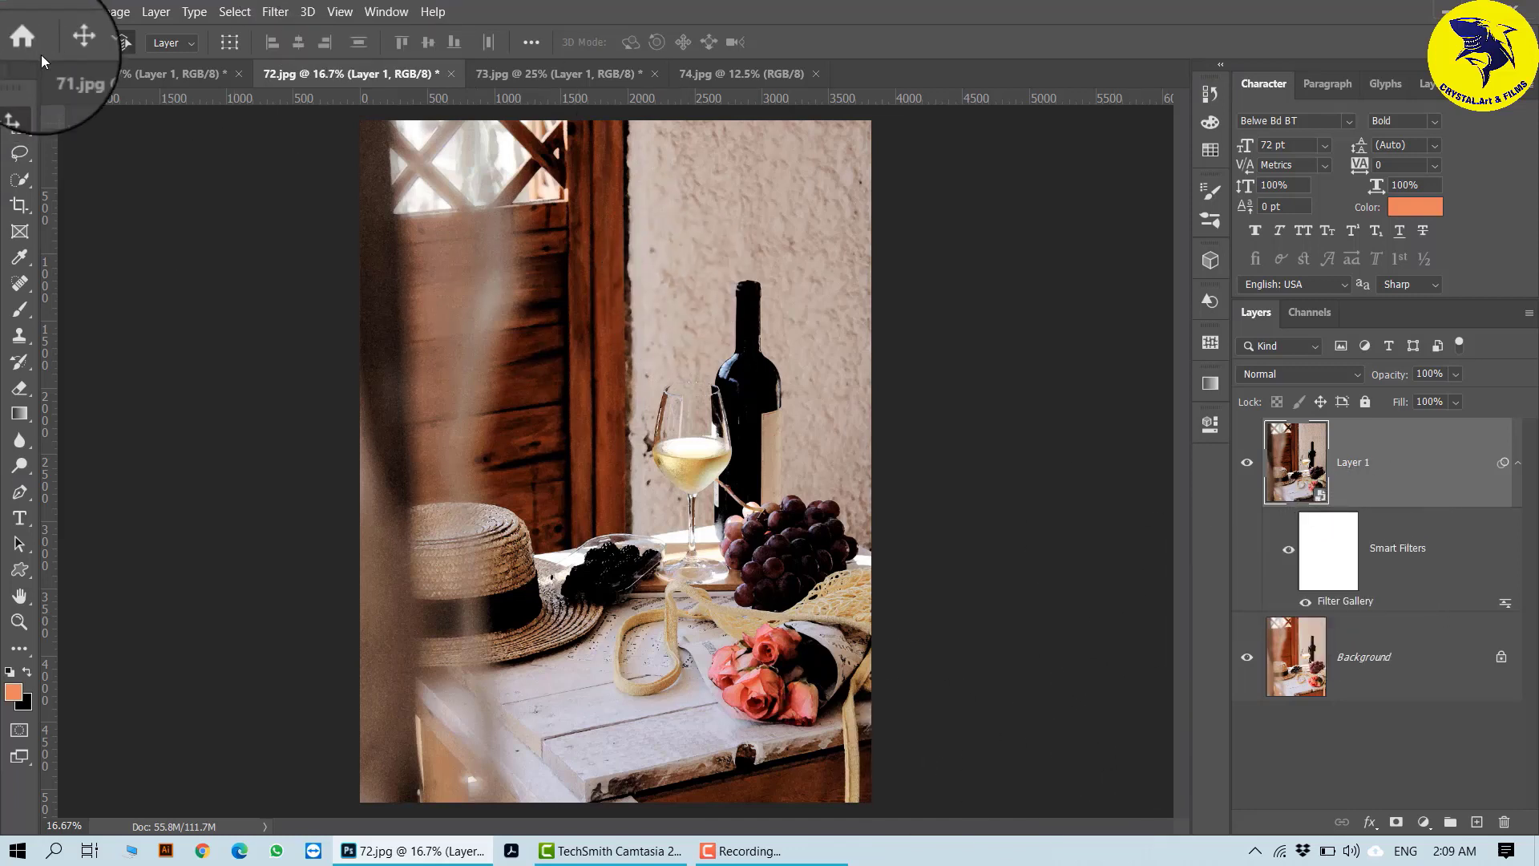
# - Add a second Filter Gallery smart filter to Layer 1: delete Ink Outlines, replace Watercolor with the Sketch effect Bas Relief and apply it
pyautogui.click(284, 17)
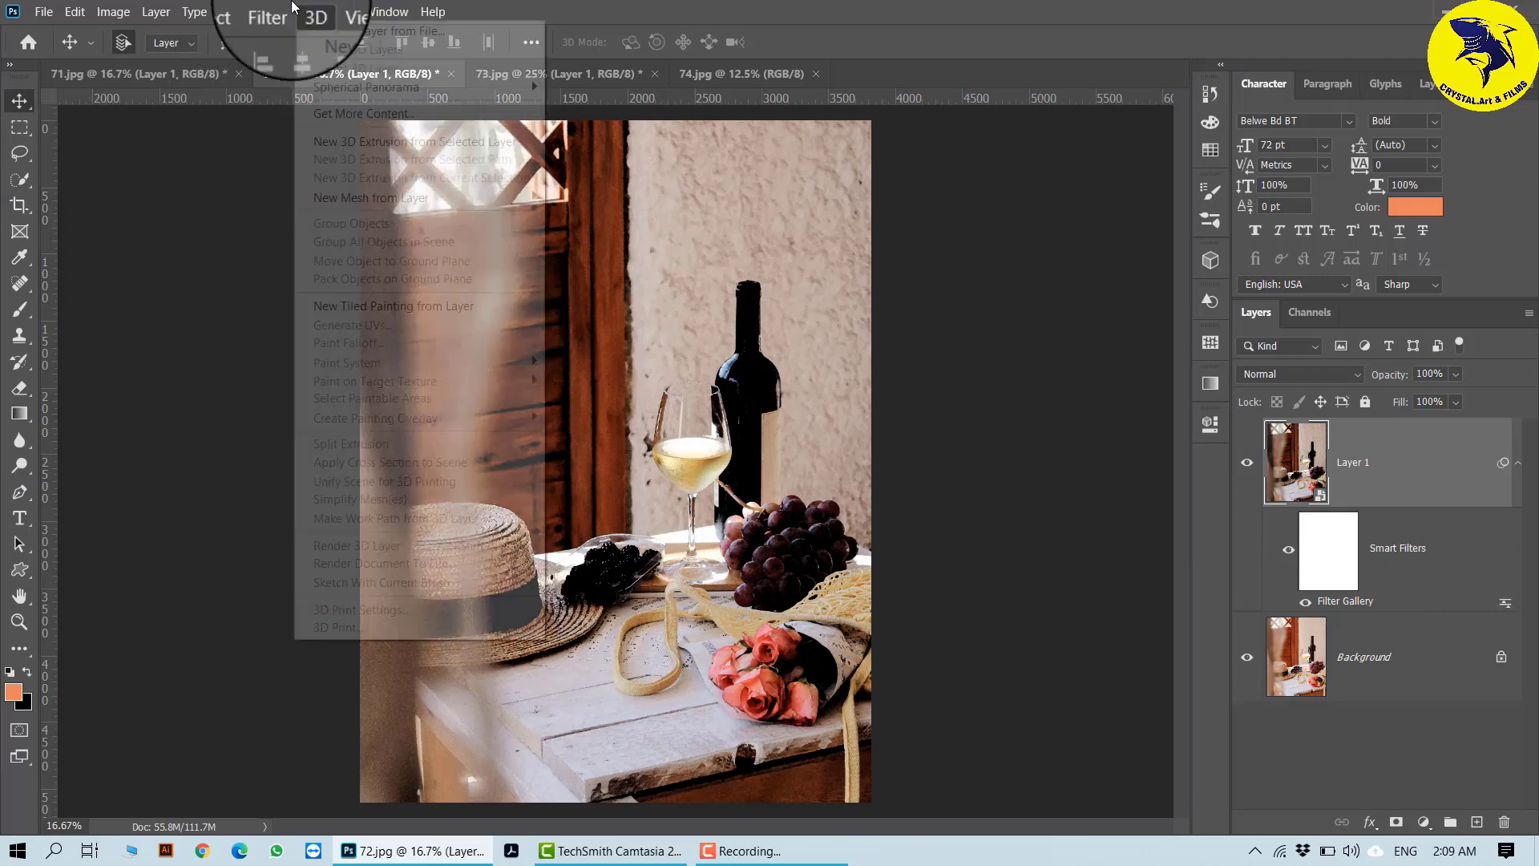
pyautogui.click(309, 85)
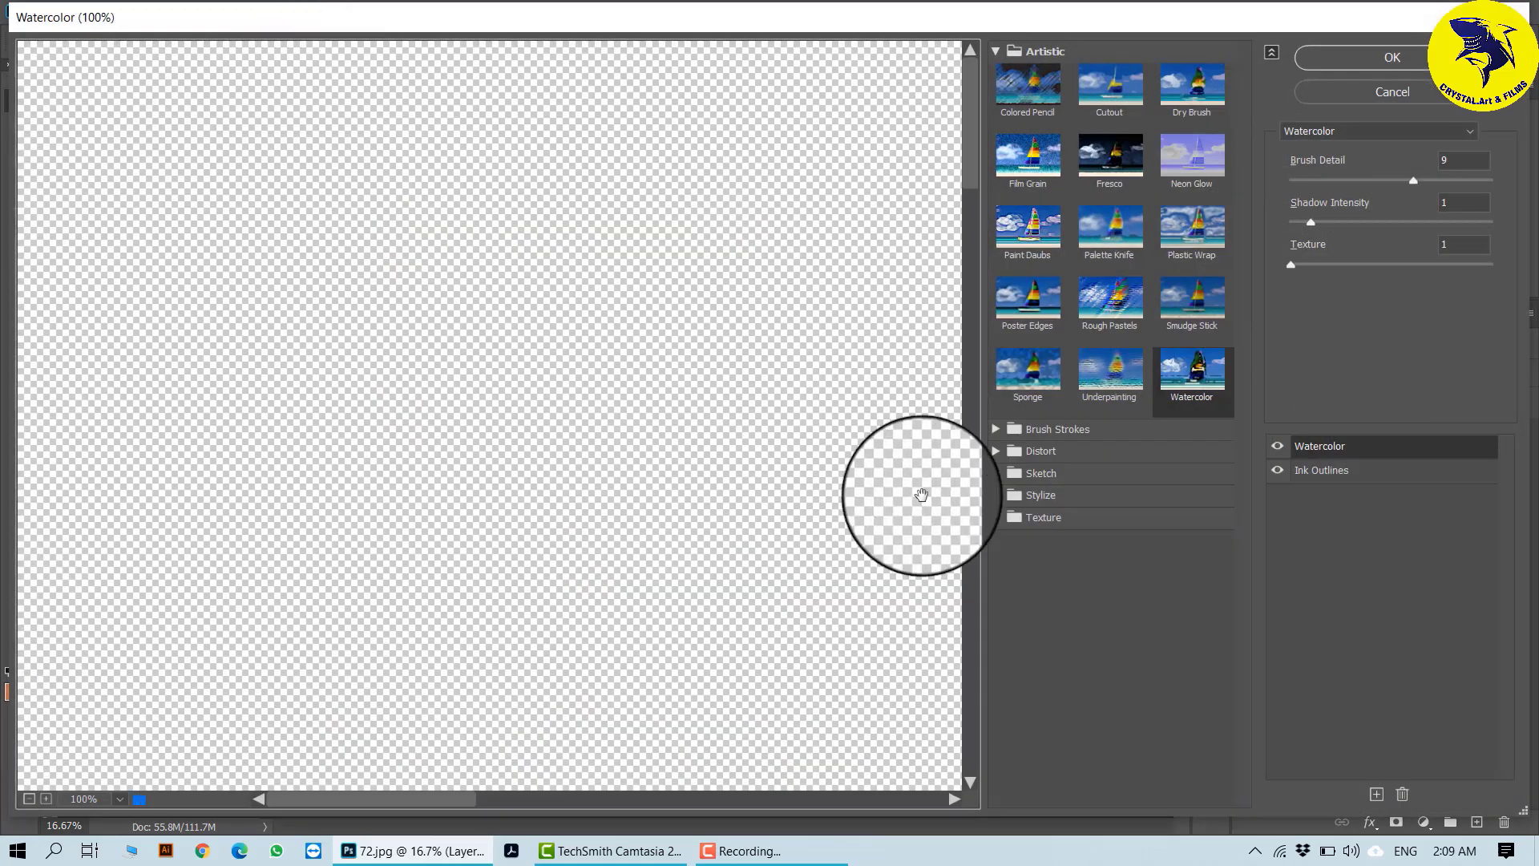
pyautogui.click(1359, 473)
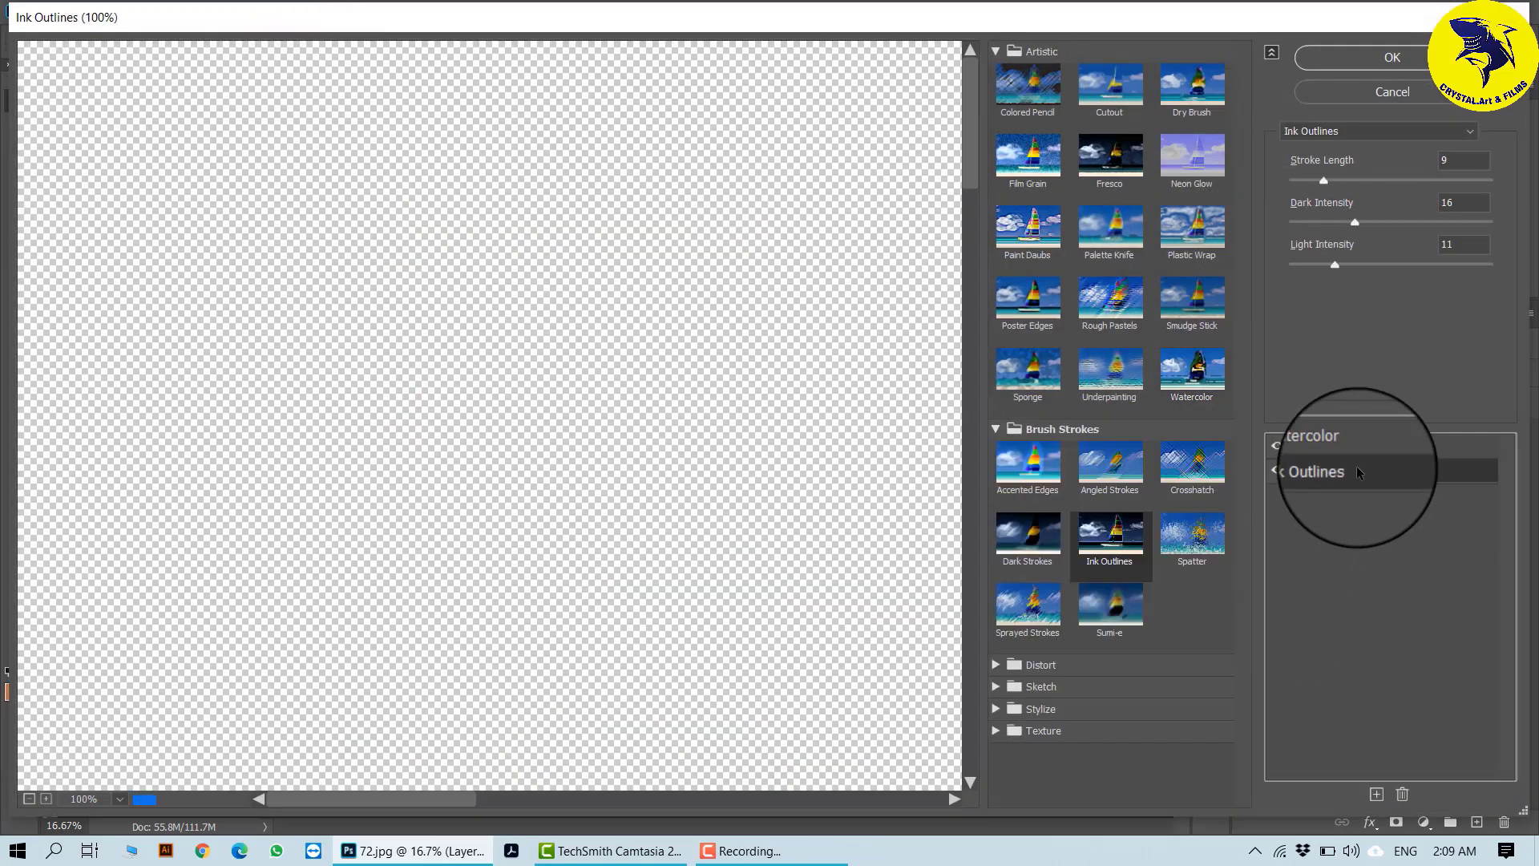
pyautogui.click(1402, 794)
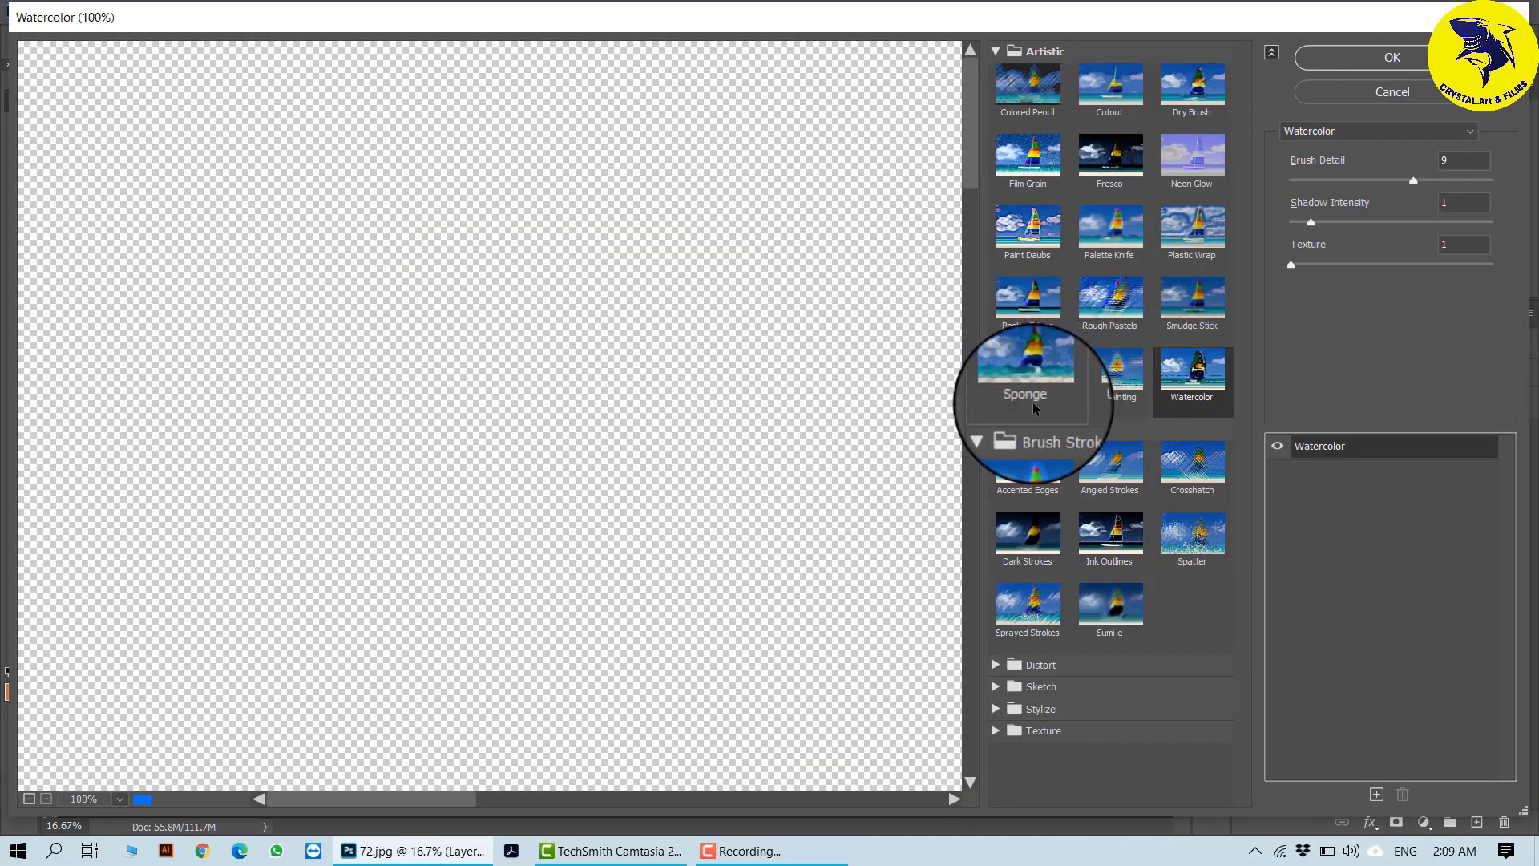
pyautogui.click(999, 688)
pyautogui.scroll(-3, 1020, 562)
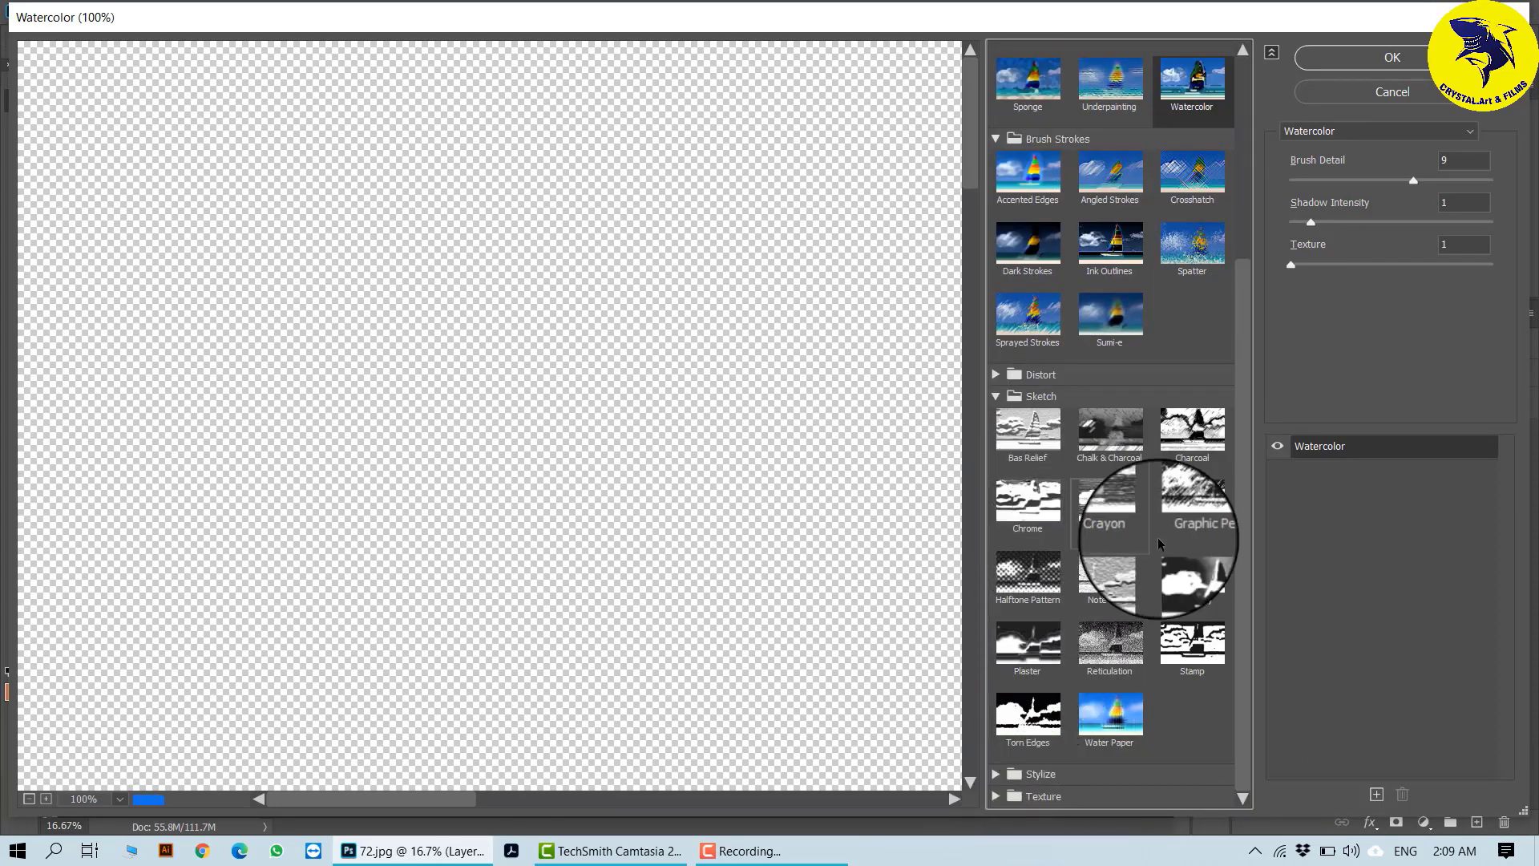
pyautogui.click(1023, 433)
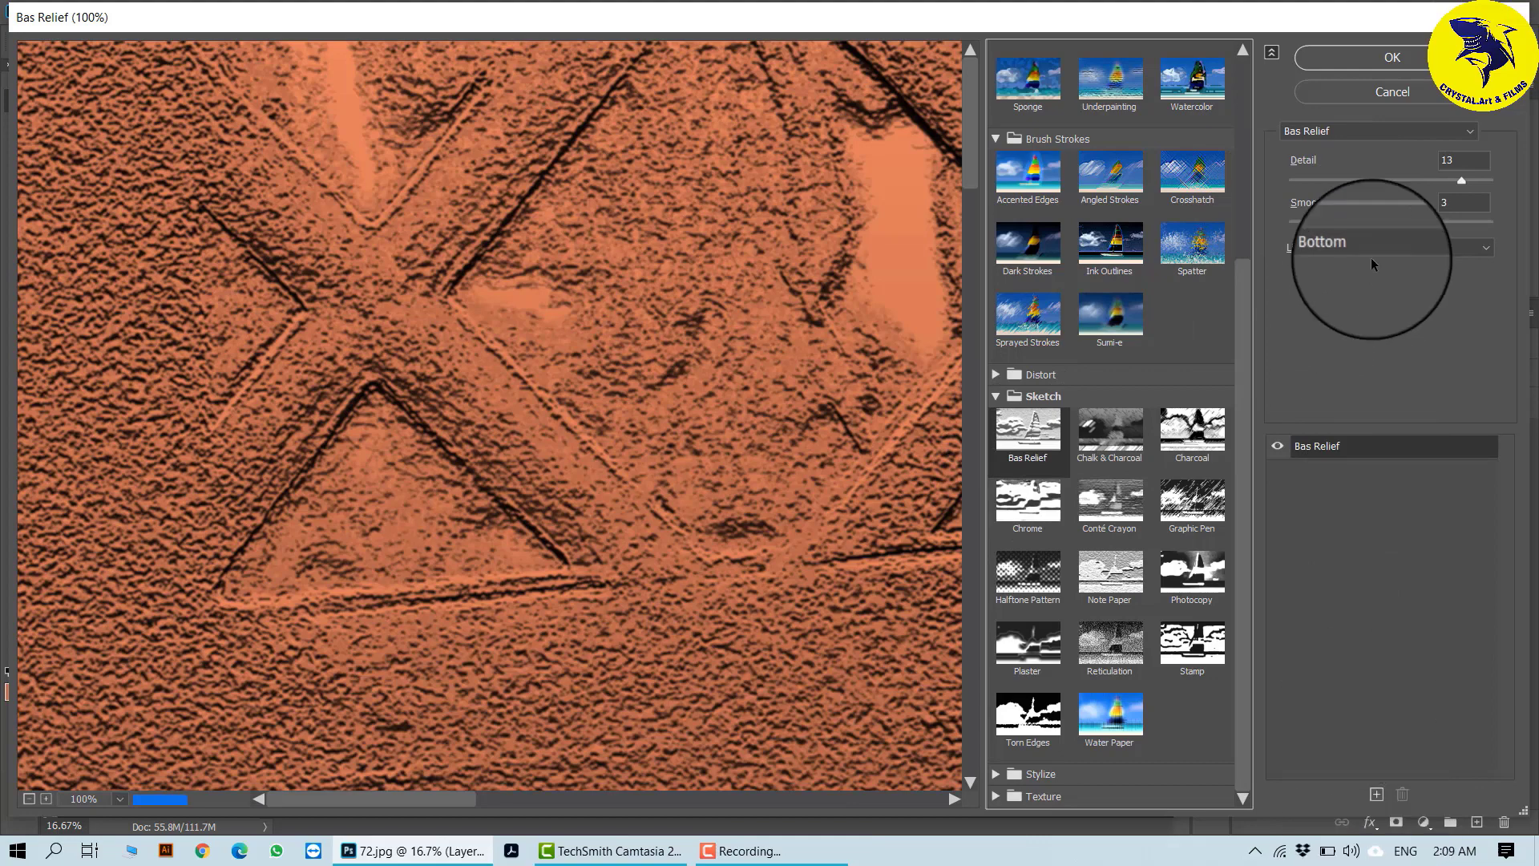
pyautogui.click(1386, 60)
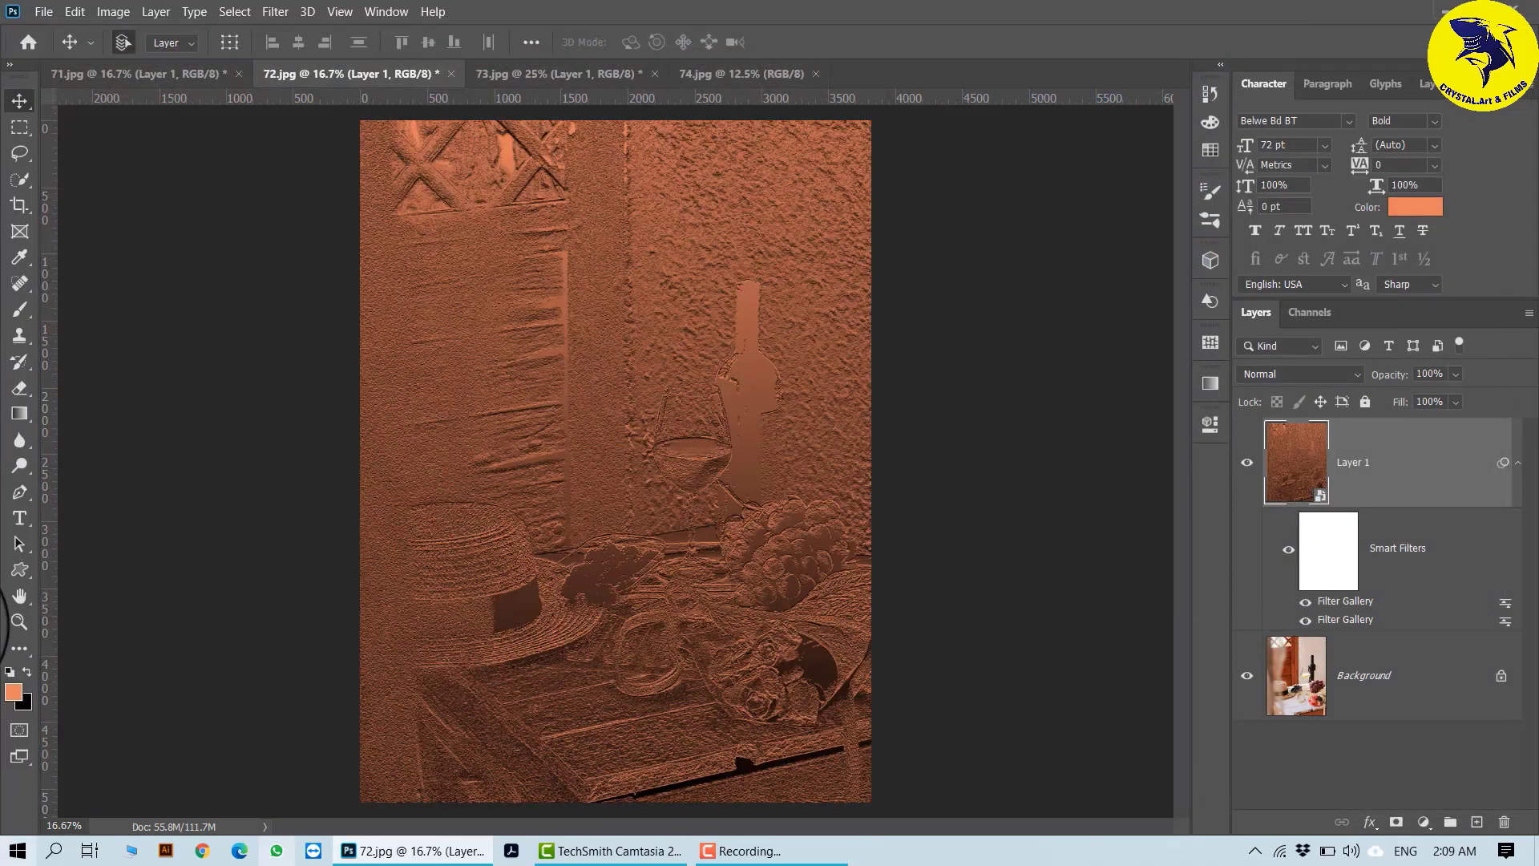
# - Hide and show Layer 1's two Filter Gallery smart filters in turn to compare their individual and combined effects
pyautogui.click(1305, 605)
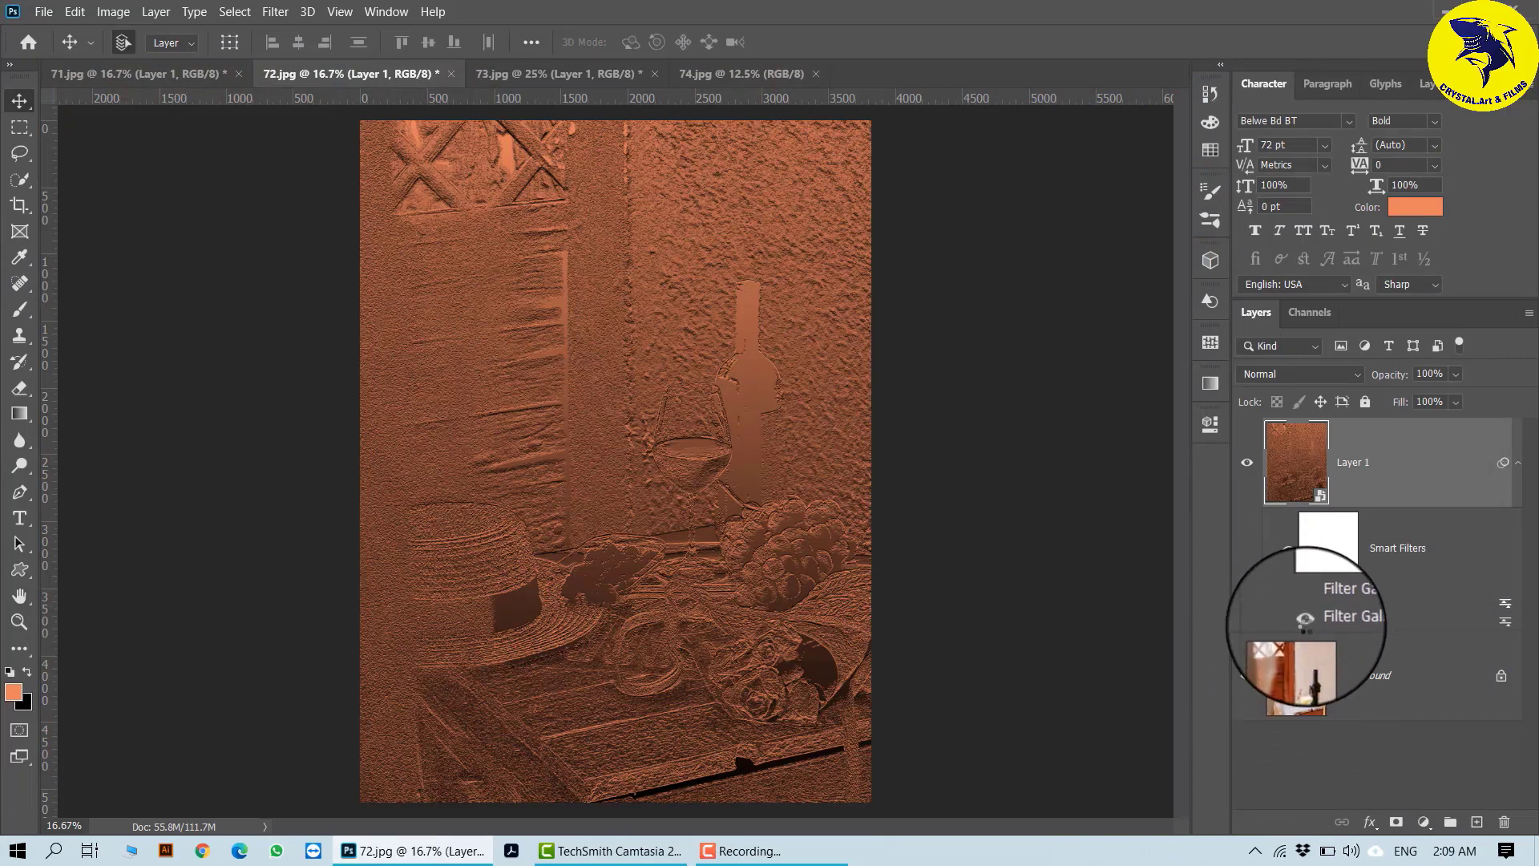
pyautogui.click(1306, 622)
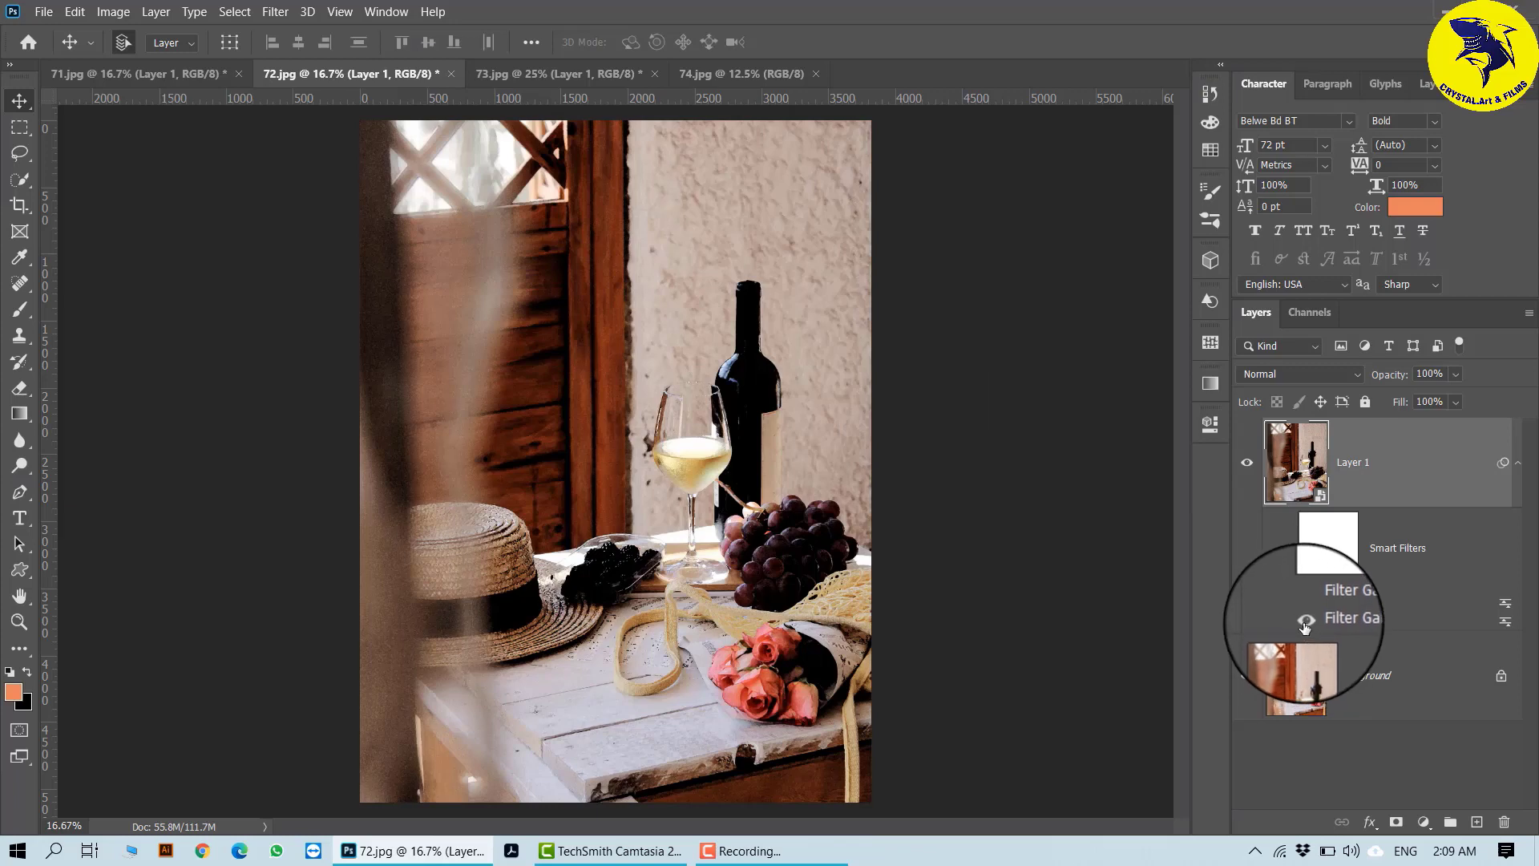
pyautogui.click(1307, 603)
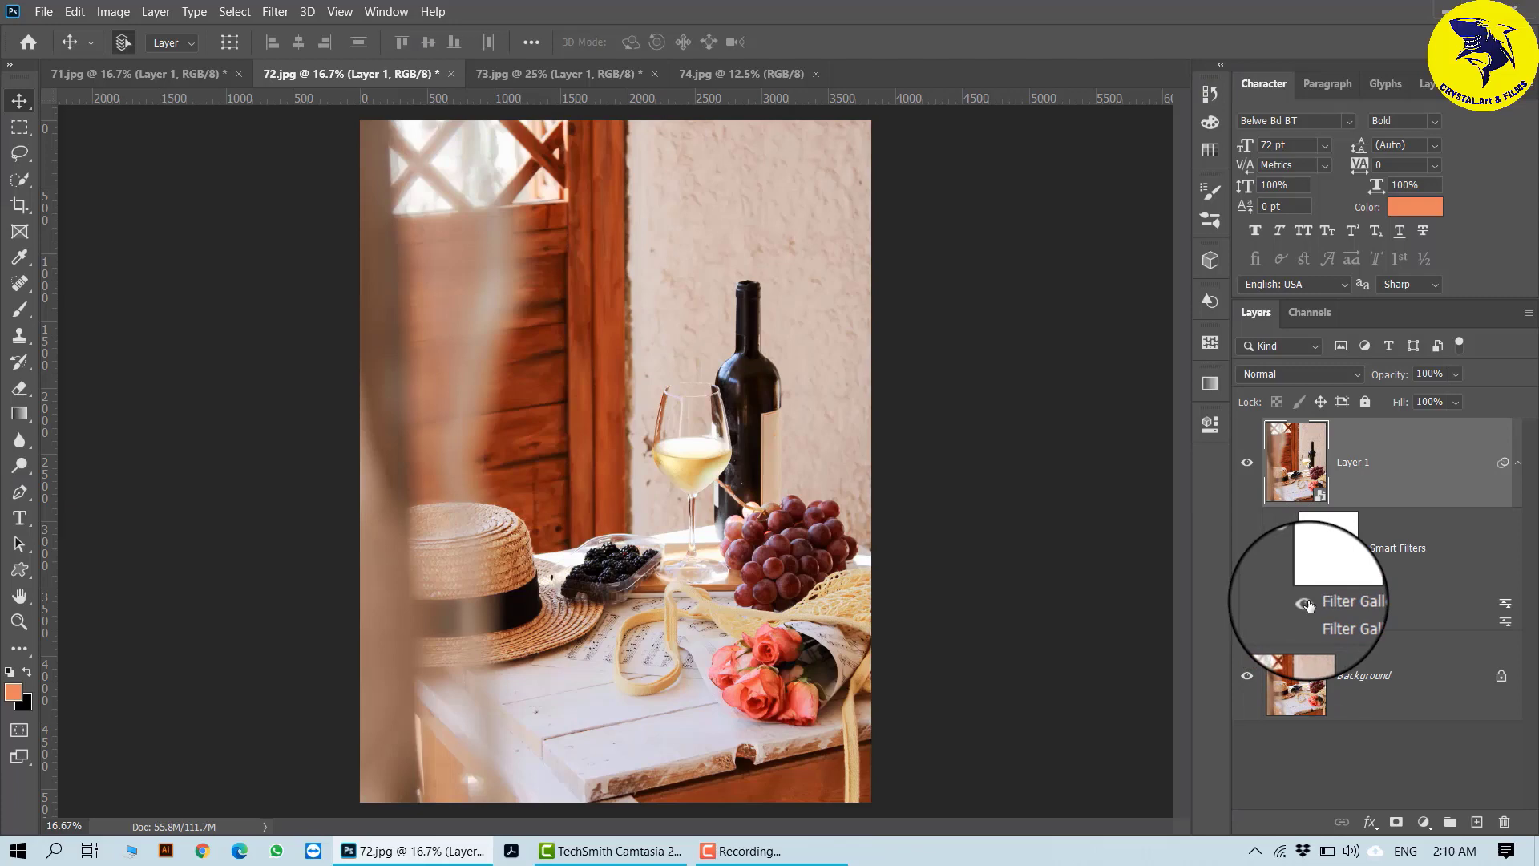
pyautogui.click(1307, 603)
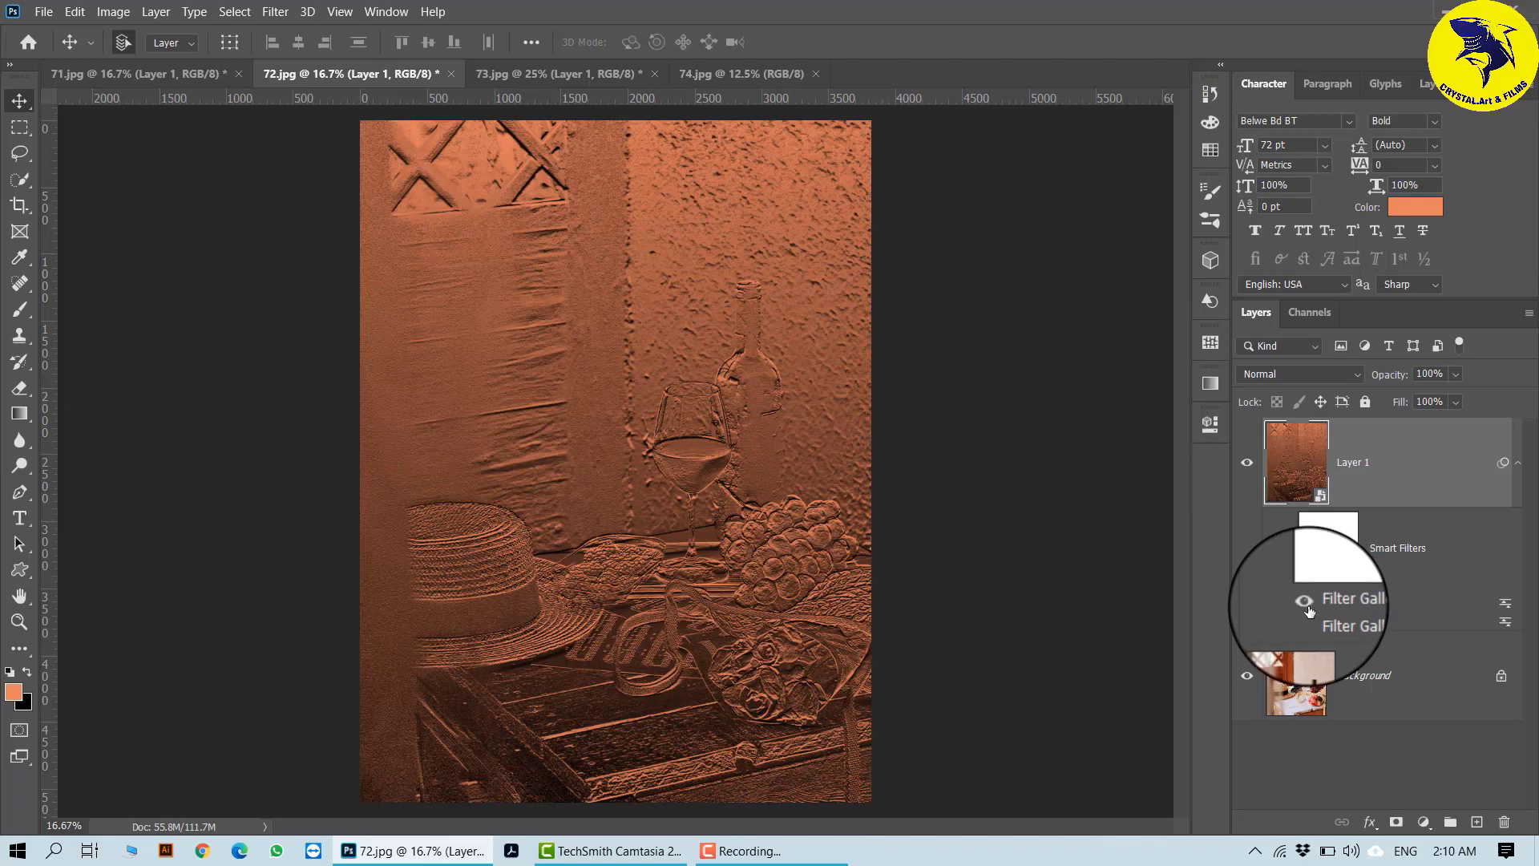
pyautogui.click(1305, 622)
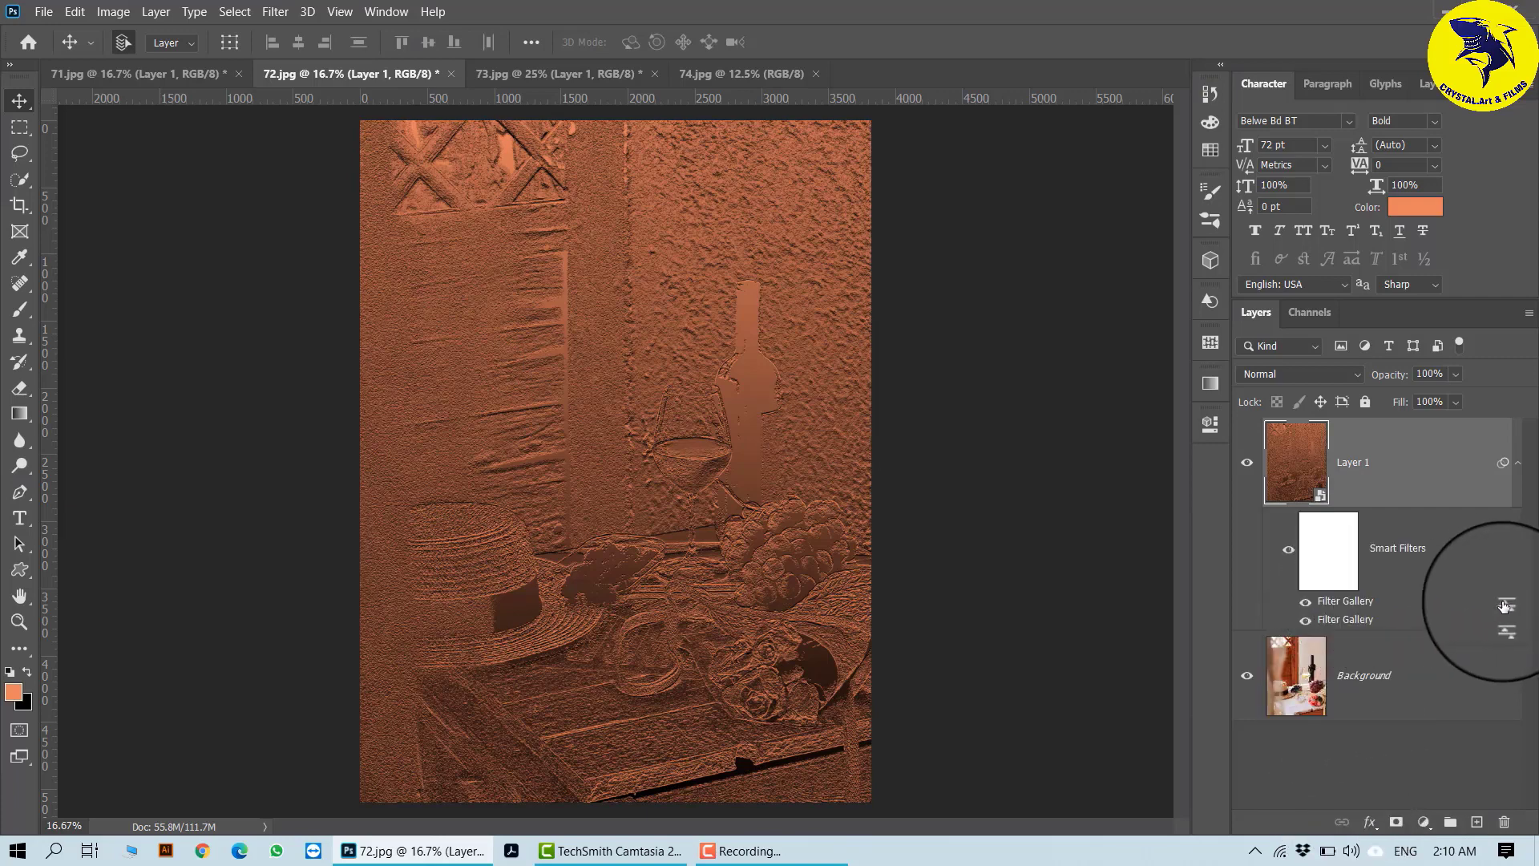
# - Set the blending opacity of Layer 1's upper Filter Gallery smart filter to 49% and apply it
pyautogui.doubleClick(1505, 605)
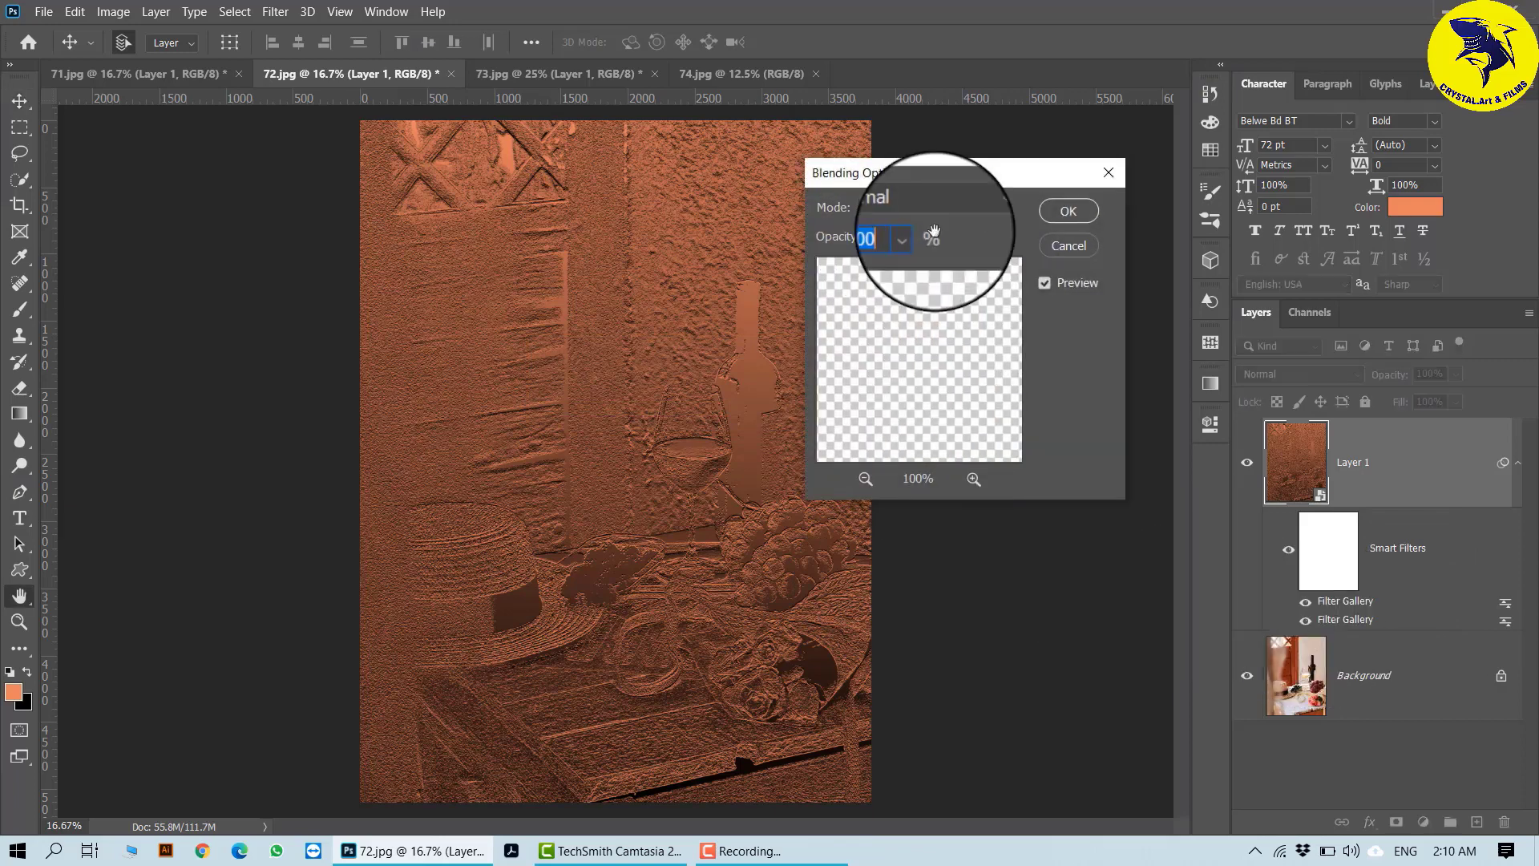
pyautogui.click(909, 236)
pyautogui.moveTo(927, 262); pyautogui.dragTo(887, 263)
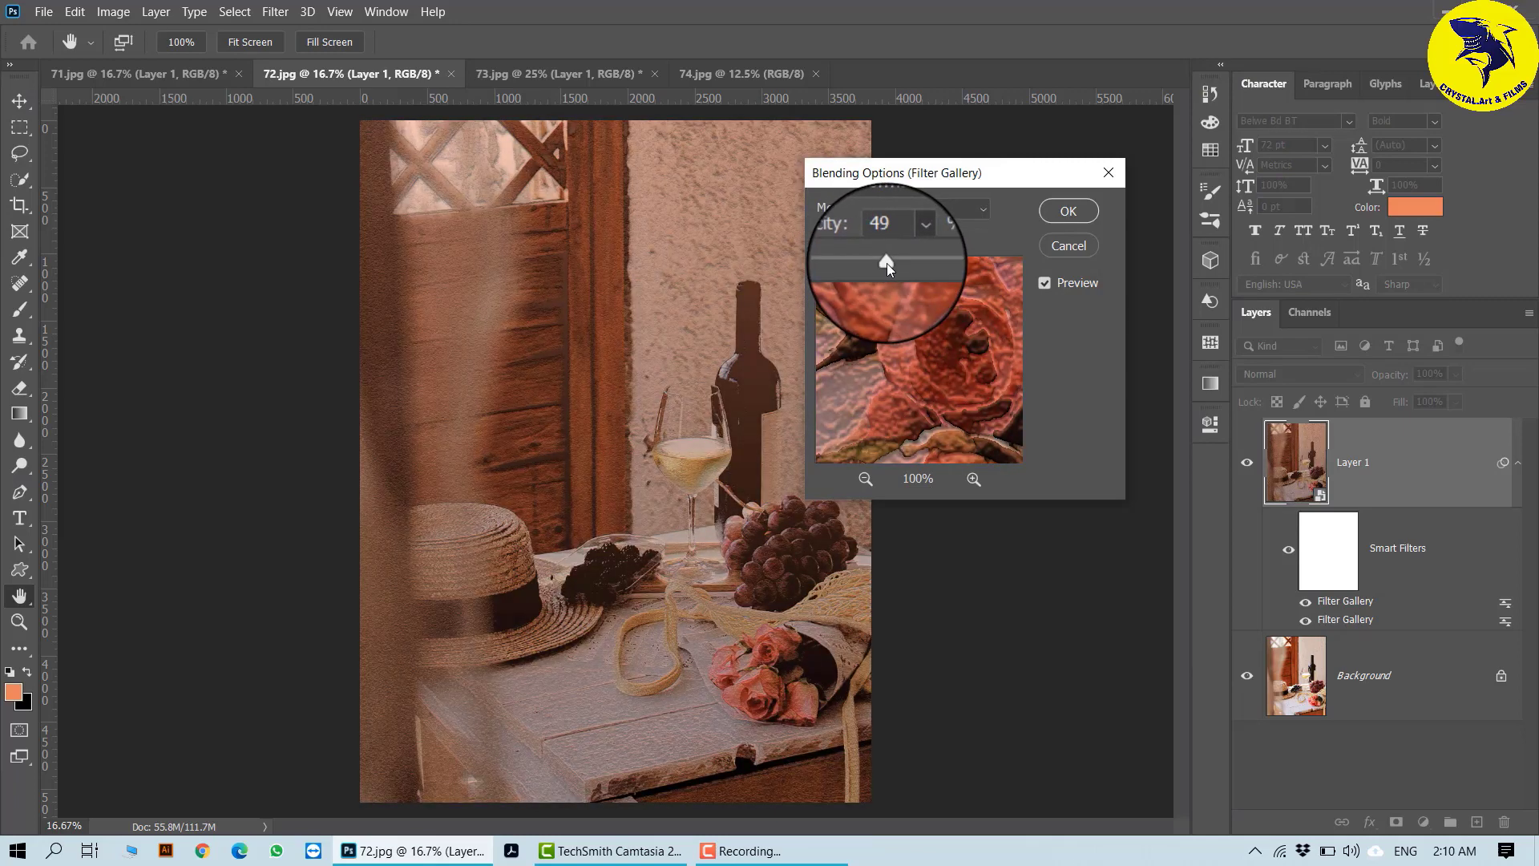
pyautogui.click(1088, 213)
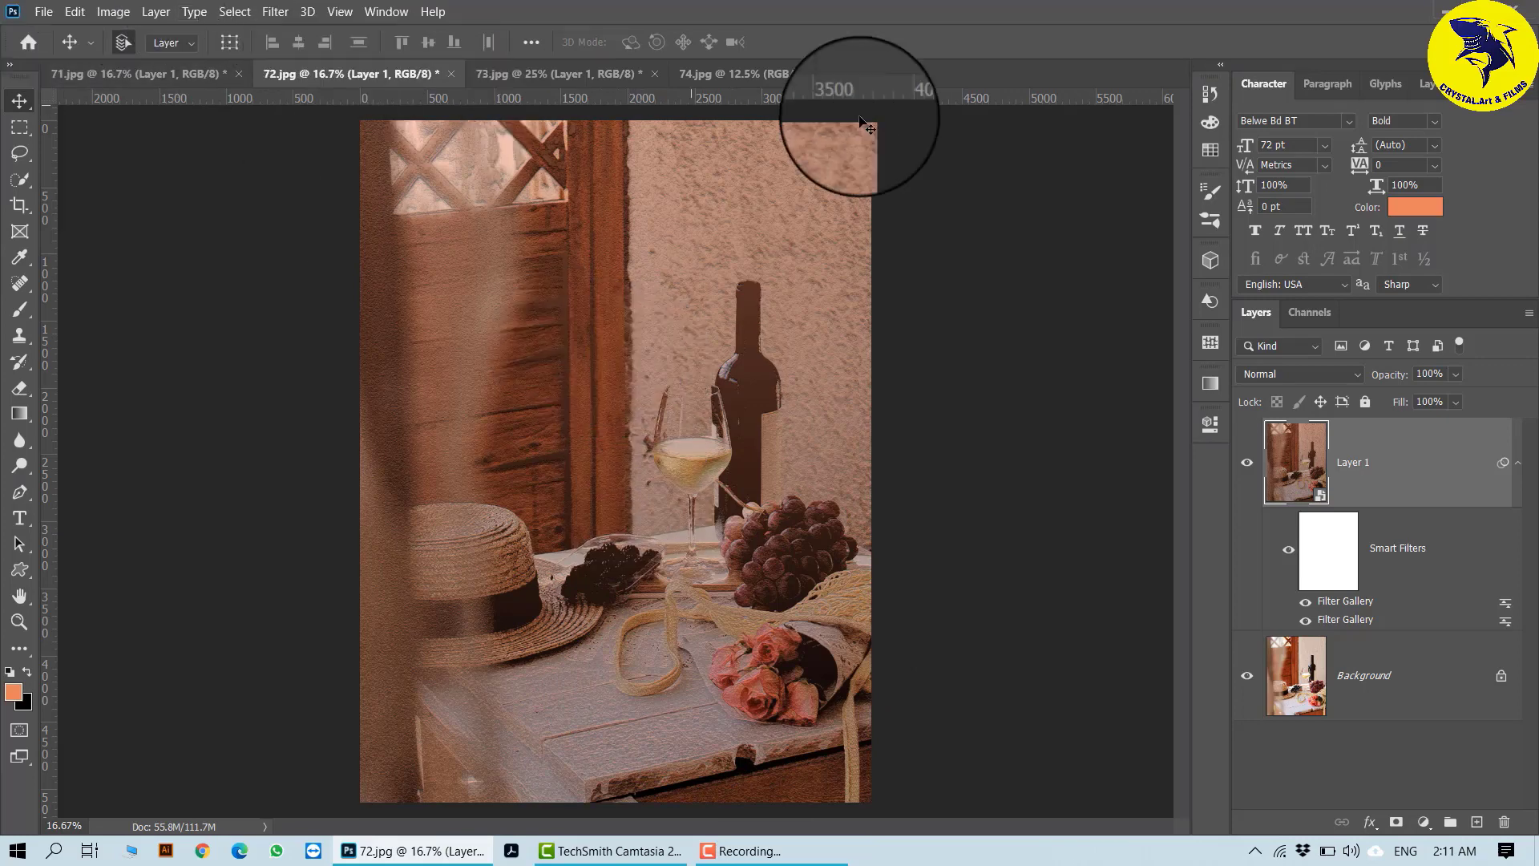
# - Start adding another filter to Layer 1 in 72.jpg
pyautogui.click(275, 11)
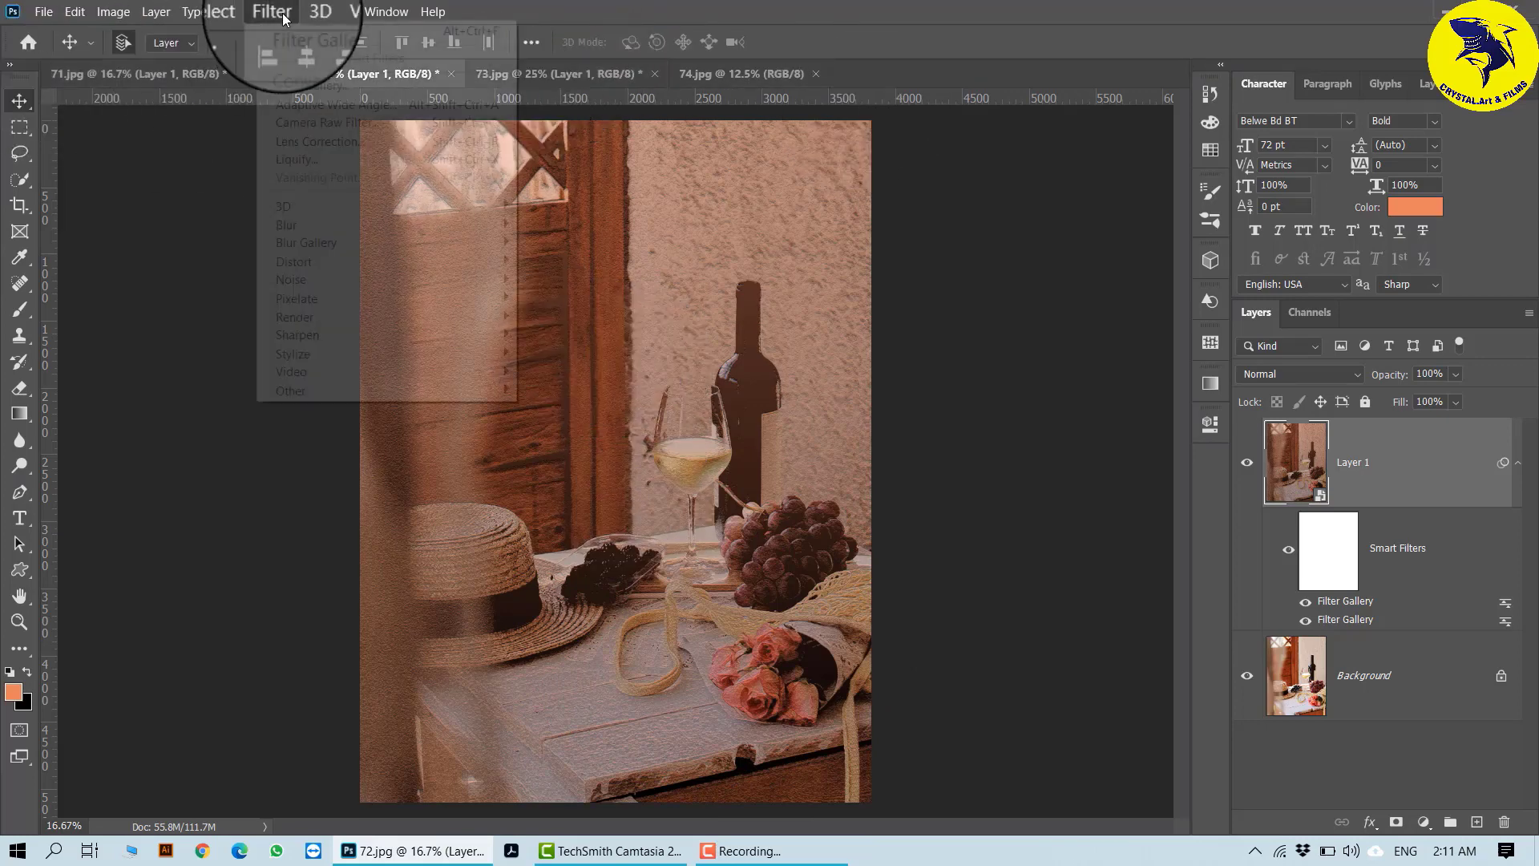